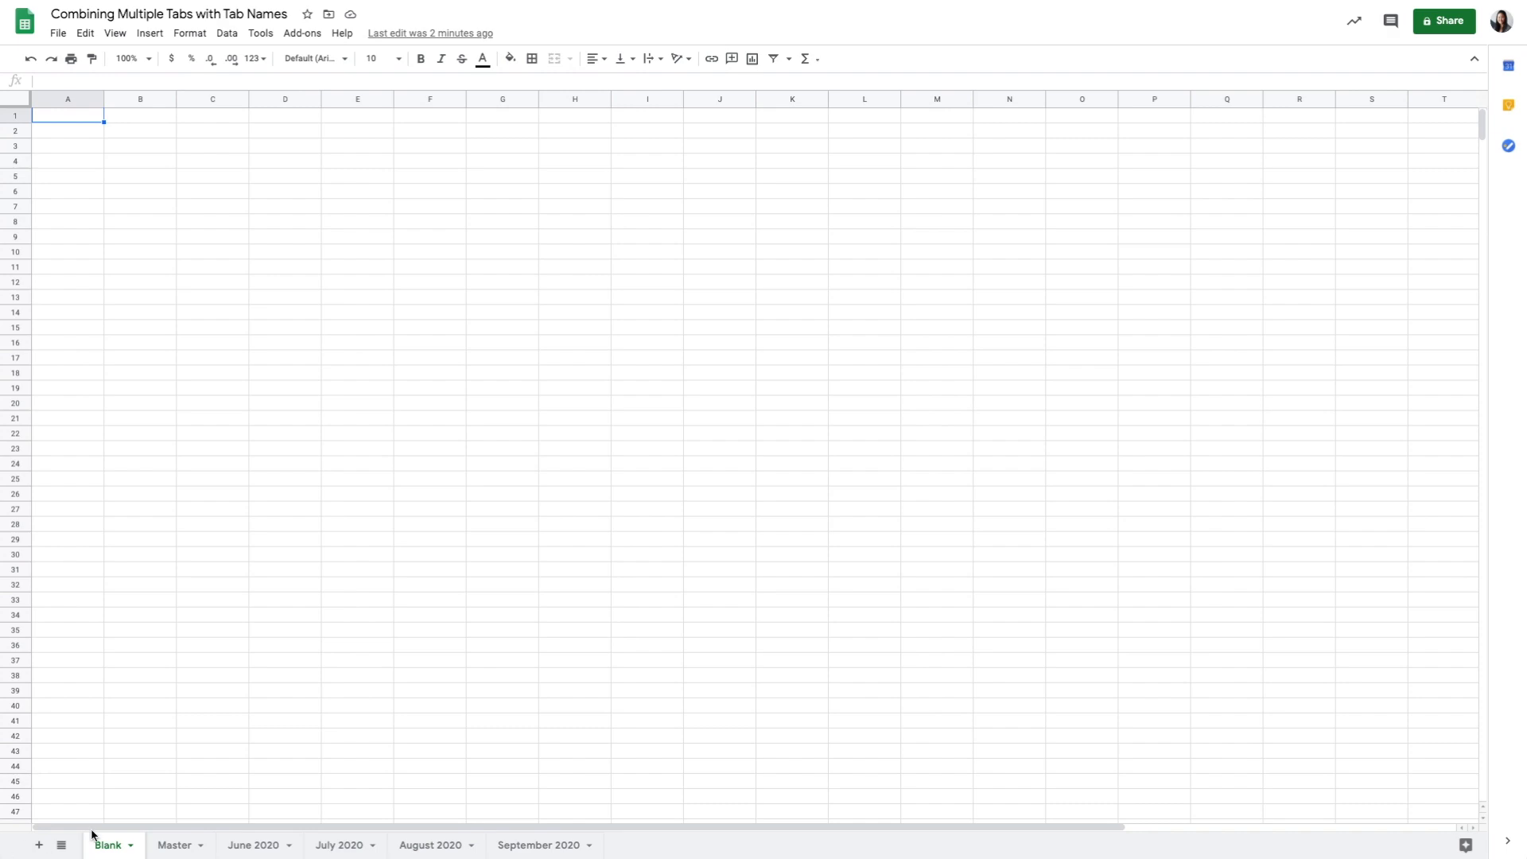
Step: Look through the June, July and August 2020 monthly data sheets and return to June 2020
{"action": "left_click", "coordinate": [243, 849]}
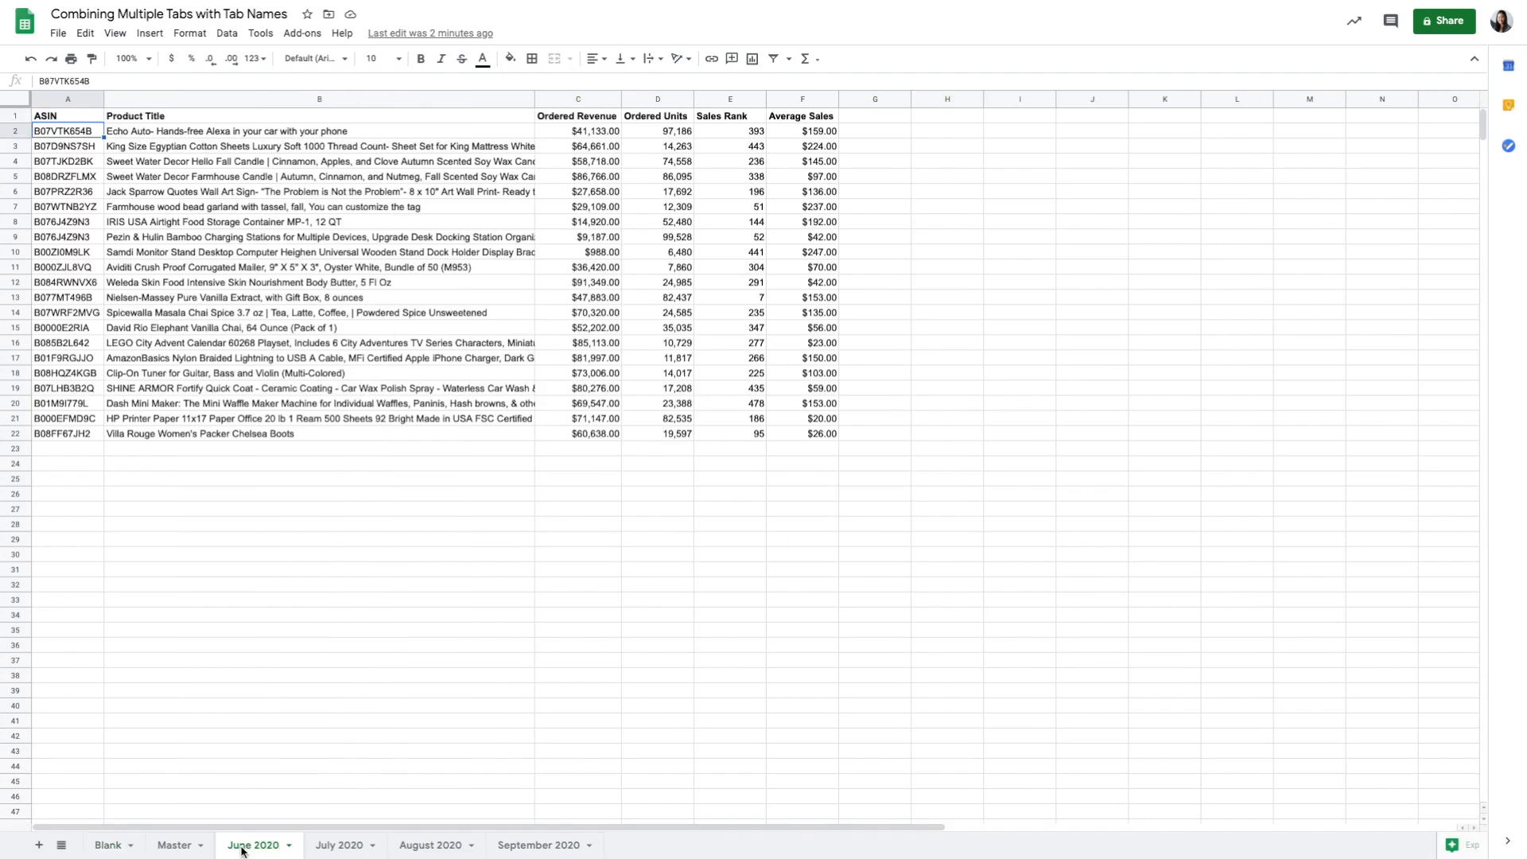
{"action": "left_click", "coordinate": [344, 849]}
{"action": "left_click", "coordinate": [421, 847]}
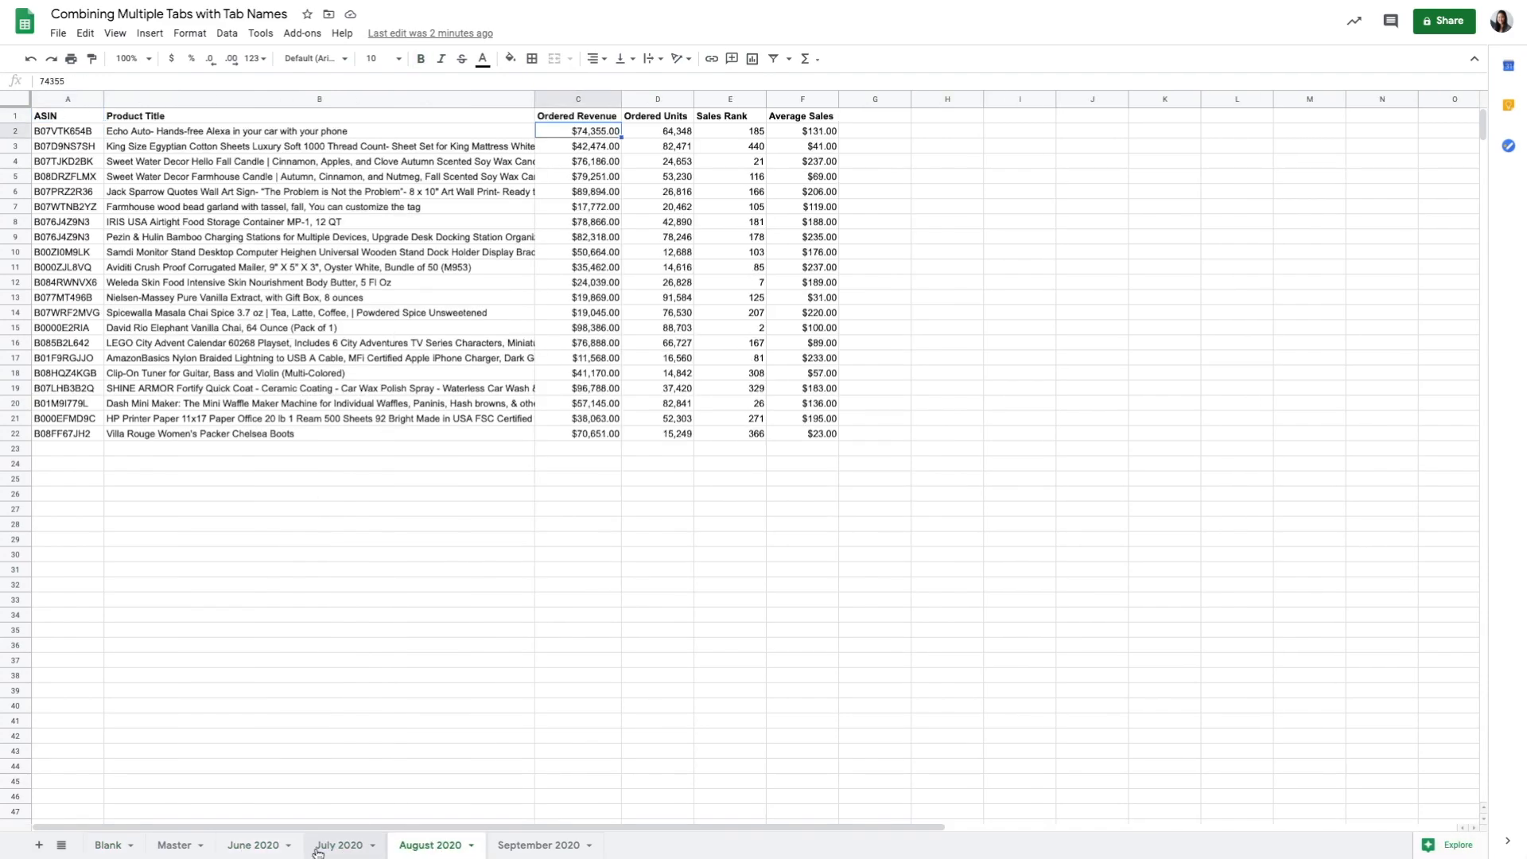
{"action": "left_click", "coordinate": [263, 848]}
Step: Examine the June 2020 sheet's ASIN and Product Title columns and its metric columns from Ordered Revenue to Average Sales
{"action": "left_click_drag", "start_coordinate": [52, 131], "coordinate": [75, 435]}
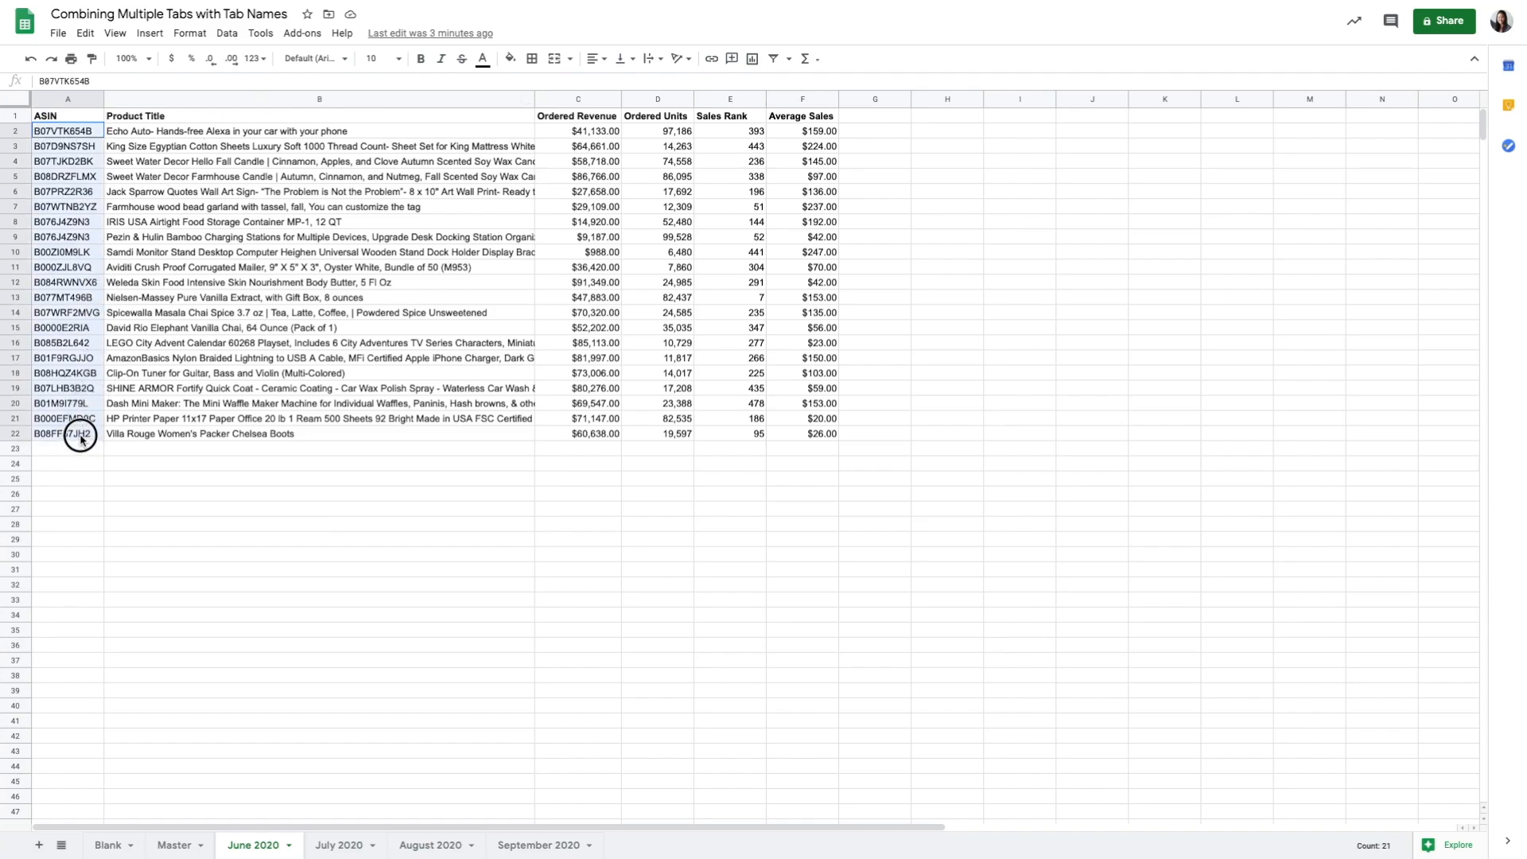
{"action": "left_click", "coordinate": [228, 135]}
{"action": "left_click_drag", "start_coordinate": [224, 209], "coordinate": [214, 432]}
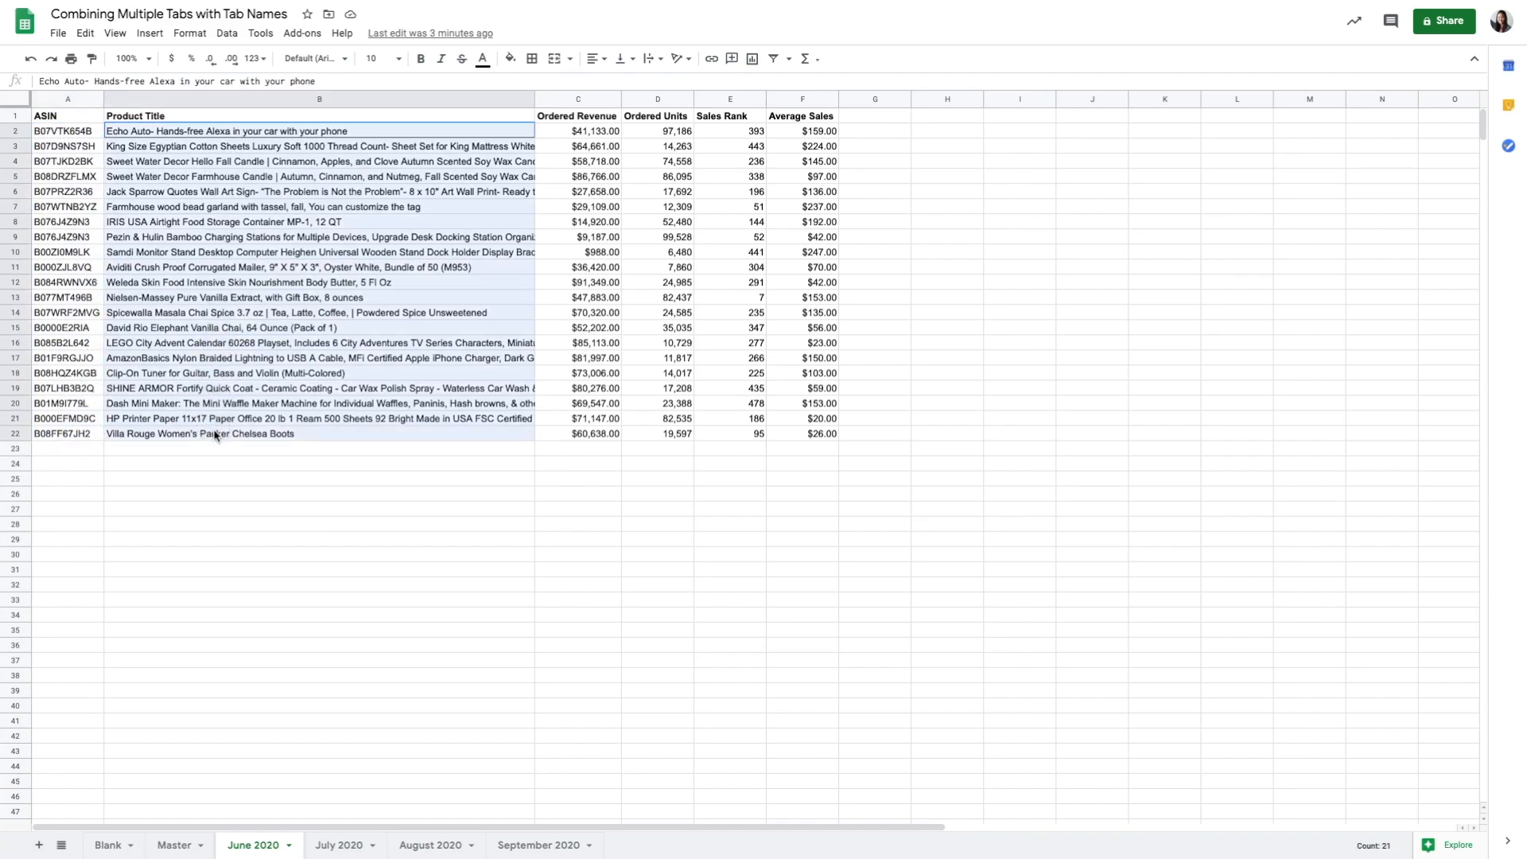
{"action": "left_click", "coordinate": [592, 119]}
{"action": "left_click_drag", "start_coordinate": [700, 232], "coordinate": [811, 436]}
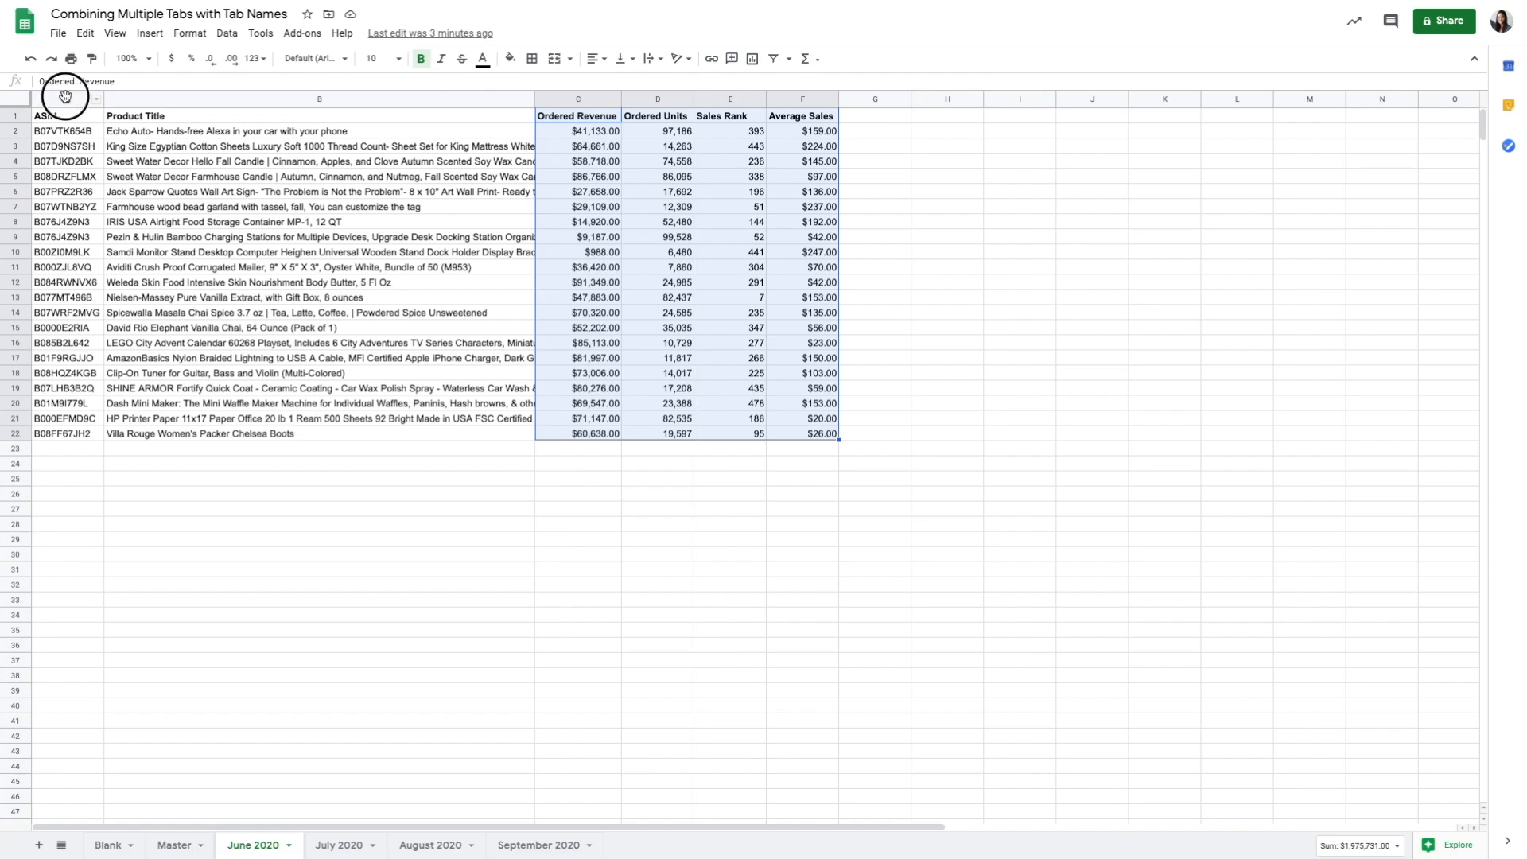
{"action": "left_click_drag", "start_coordinate": [66, 98], "coordinate": [1192, 141]}
{"action": "left_click", "coordinate": [1123, 148]}
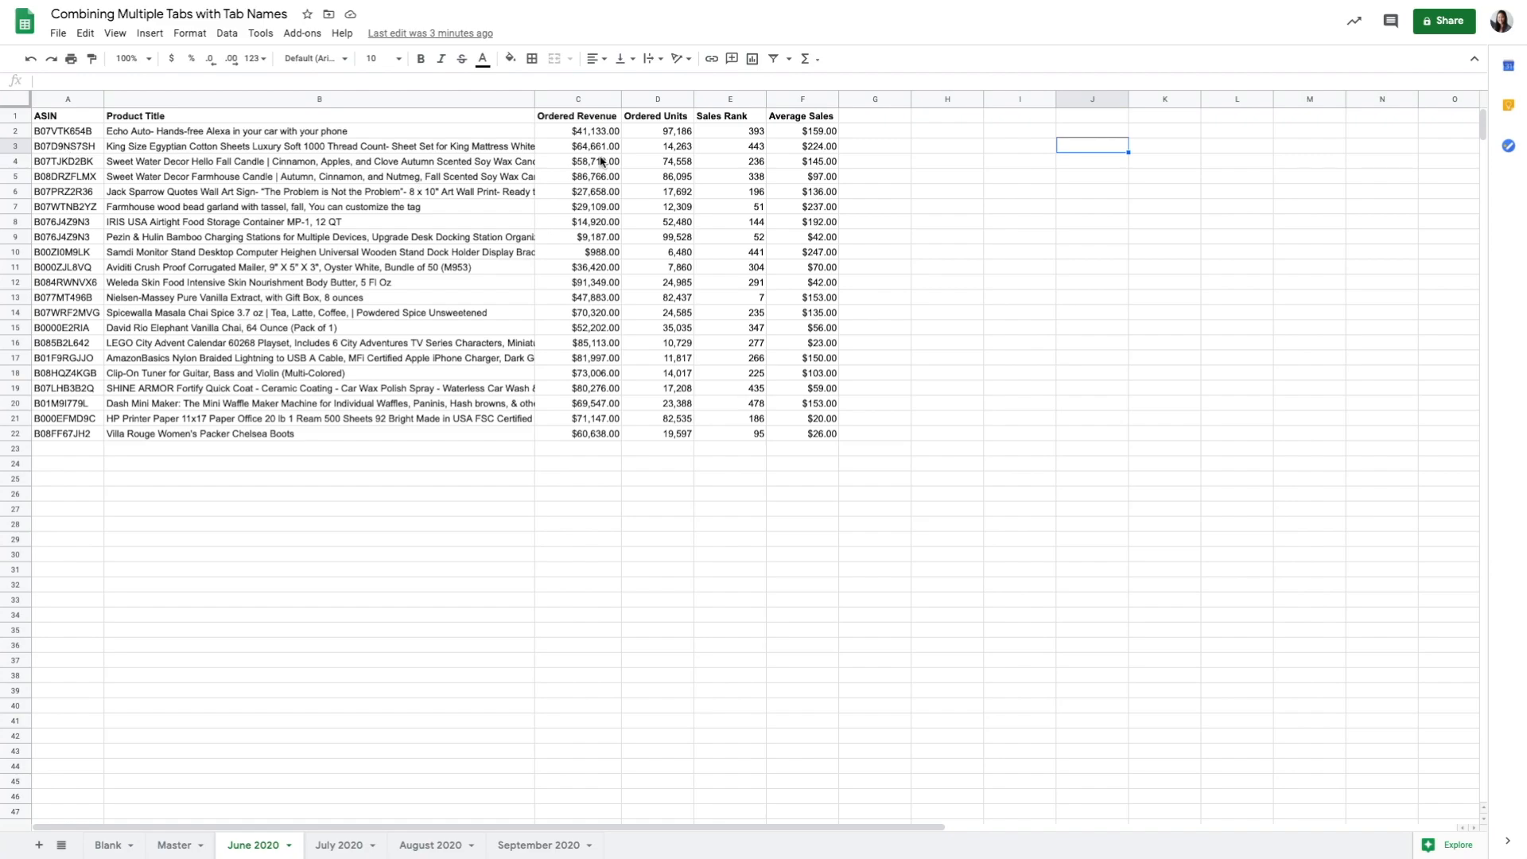
{"action": "left_click", "coordinate": [578, 99]}
{"action": "left_click_drag", "start_coordinate": [578, 99], "coordinate": [785, 101]}
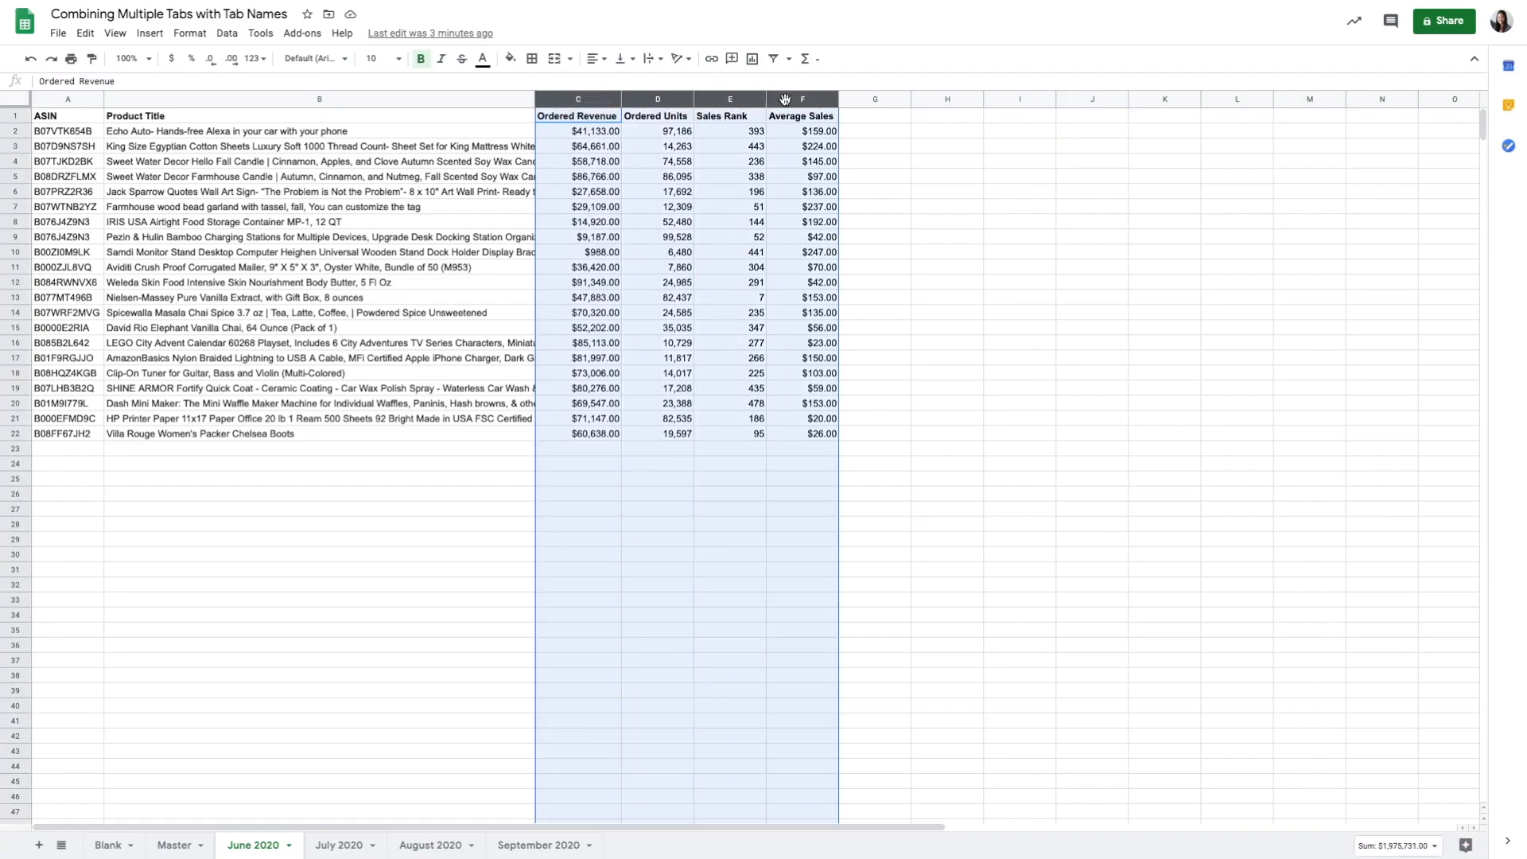
{"action": "left_click", "coordinate": [585, 135]}
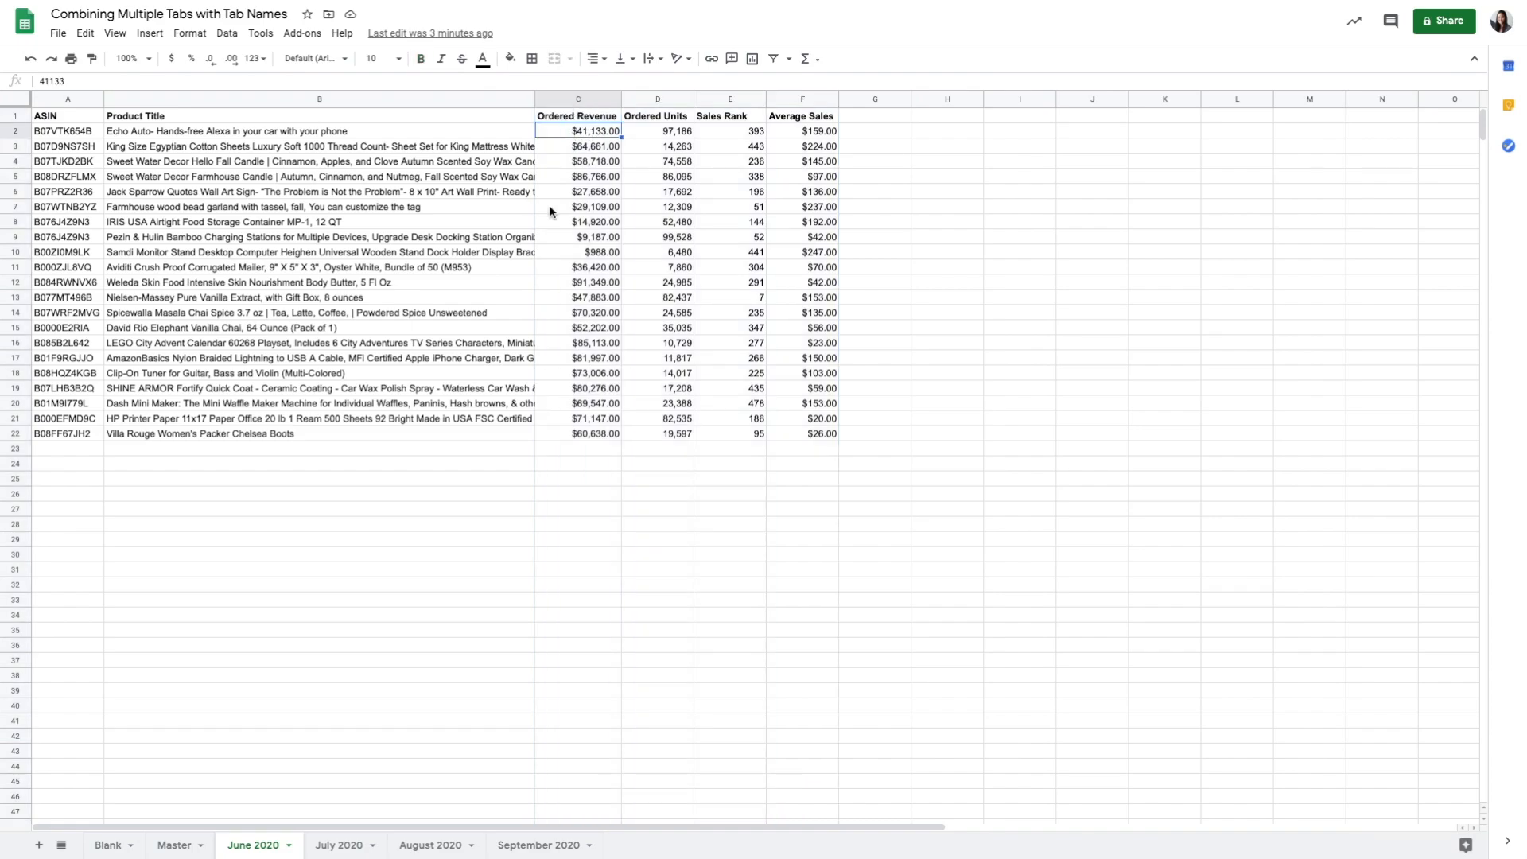
Step: Review the Master sheet's column headers from ASIN to Average Sales against the monthly sheets, and its extra Month column
{"action": "left_click", "coordinate": [171, 846]}
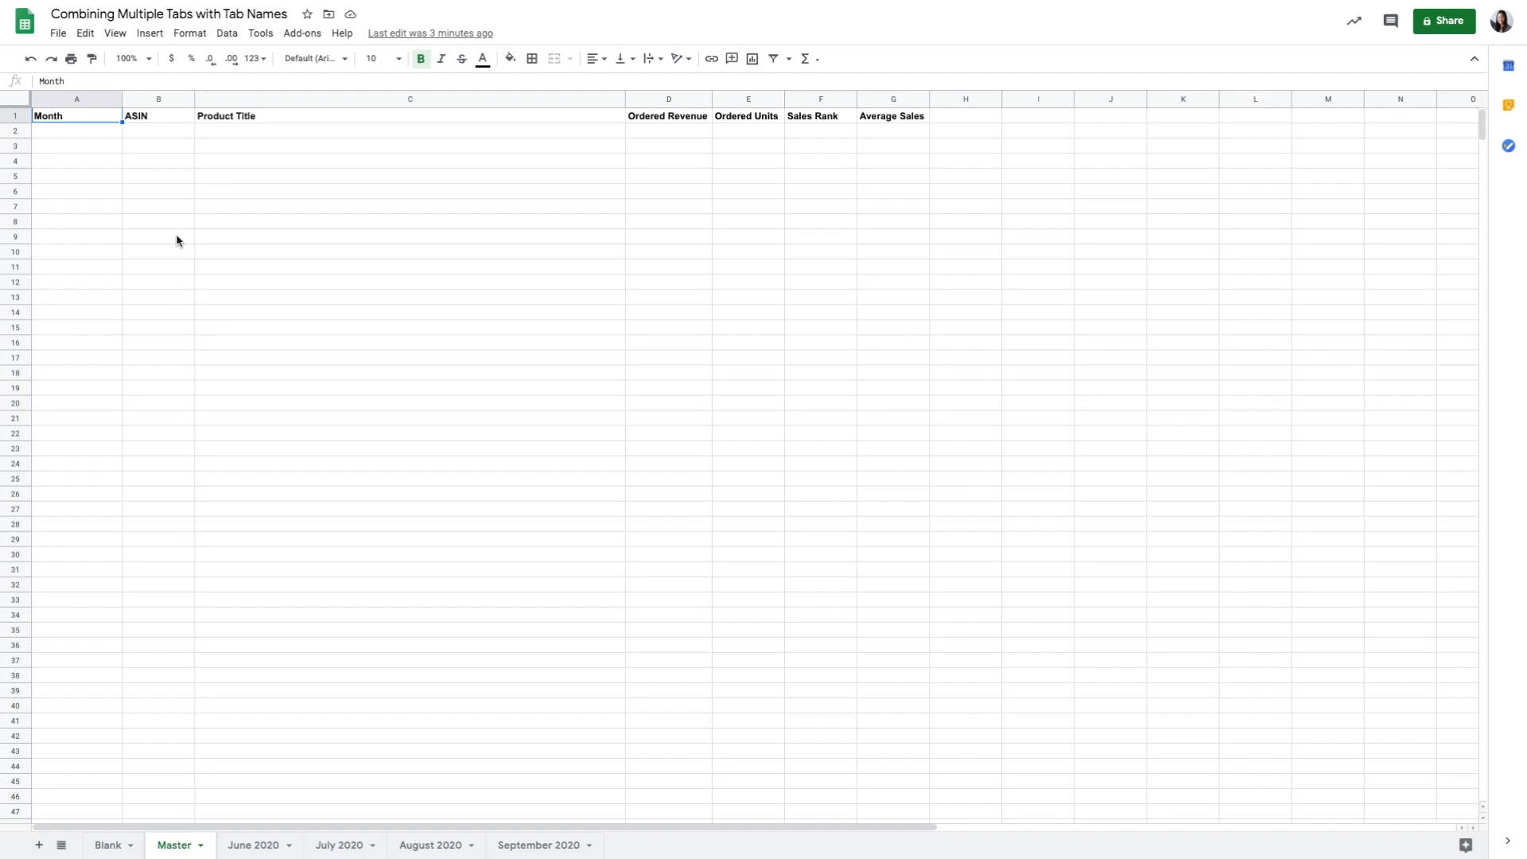
{"action": "left_click_drag", "start_coordinate": [165, 118], "coordinate": [907, 121]}
{"action": "left_click", "coordinate": [259, 843]}
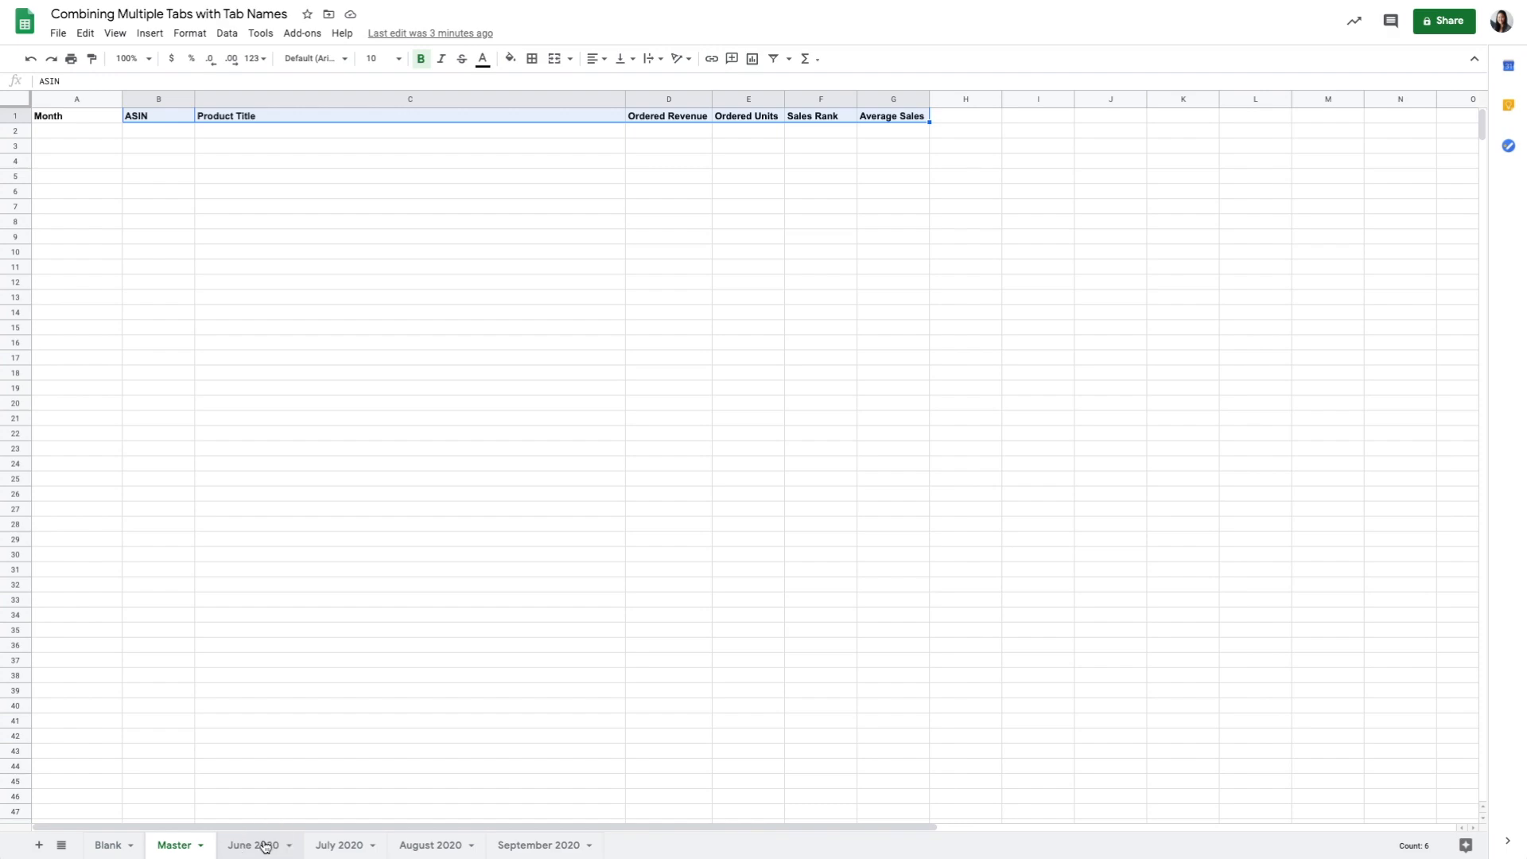
{"action": "left_click", "coordinate": [347, 843]}
{"action": "left_click", "coordinate": [416, 844]}
{"action": "left_click", "coordinate": [177, 845]}
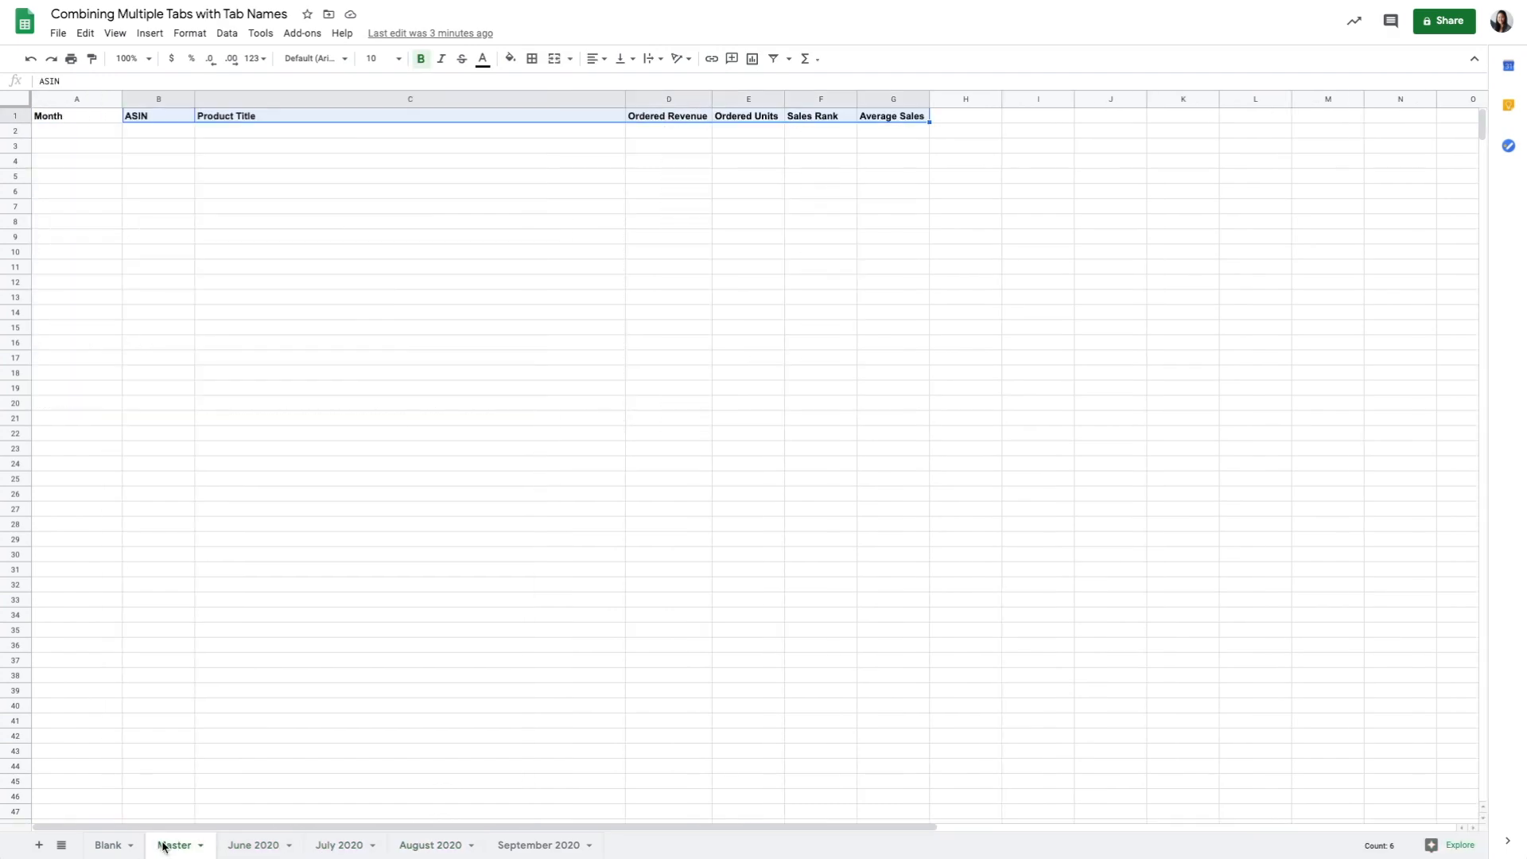
{"action": "left_click", "coordinate": [78, 98]}
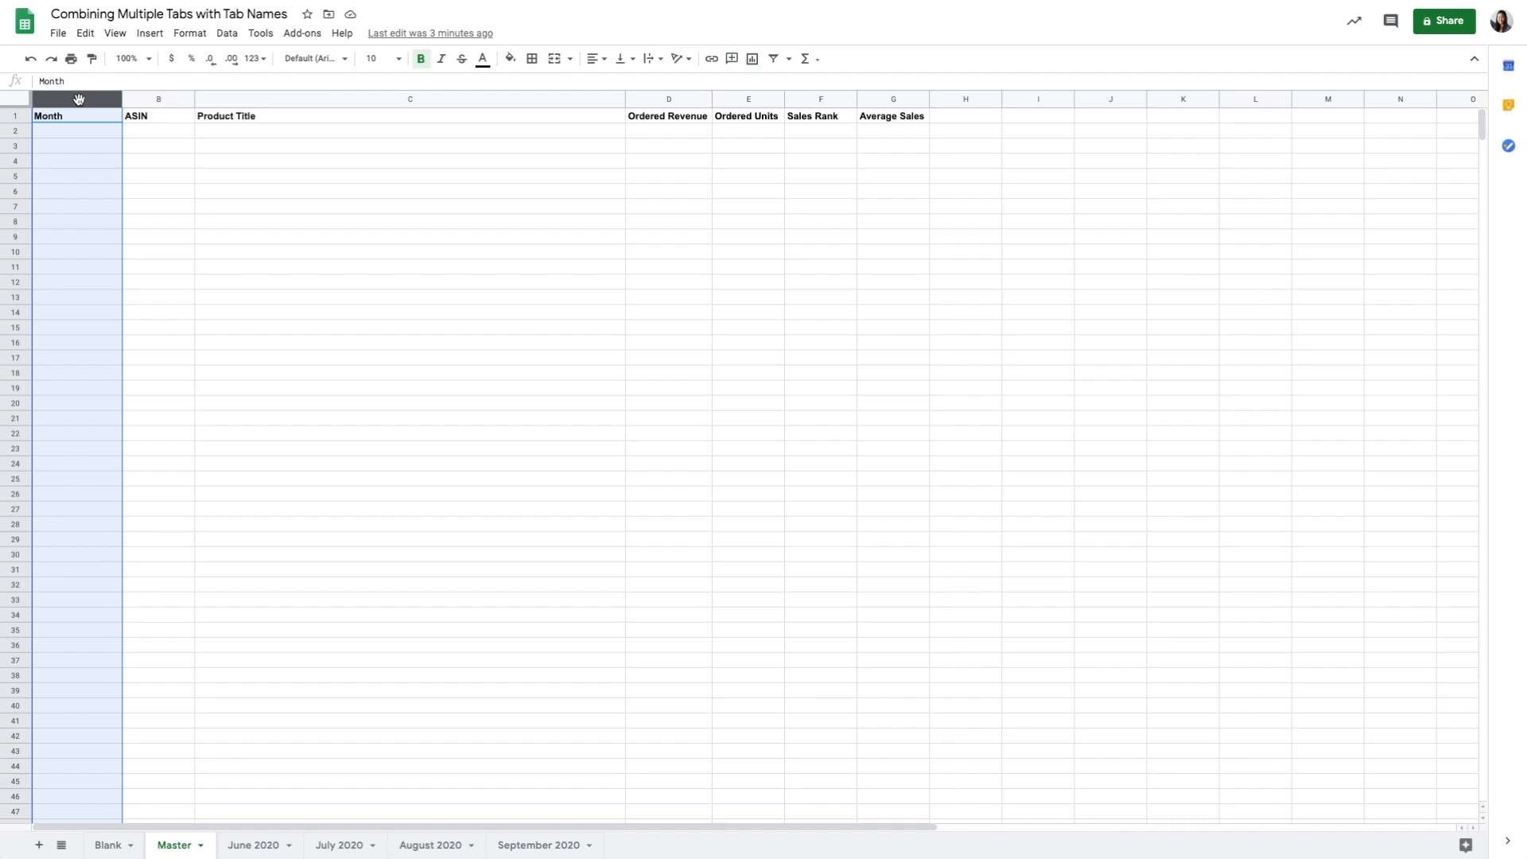
Step: Enter =QUERY('June 2020'!2:200,"Select * Where A is not null",0) in cell B2 of Master and compare the output with the June 2020 sheet
{"action": "left_click", "coordinate": [156, 135]}
{"action": "type", "text": "=QUERY"}
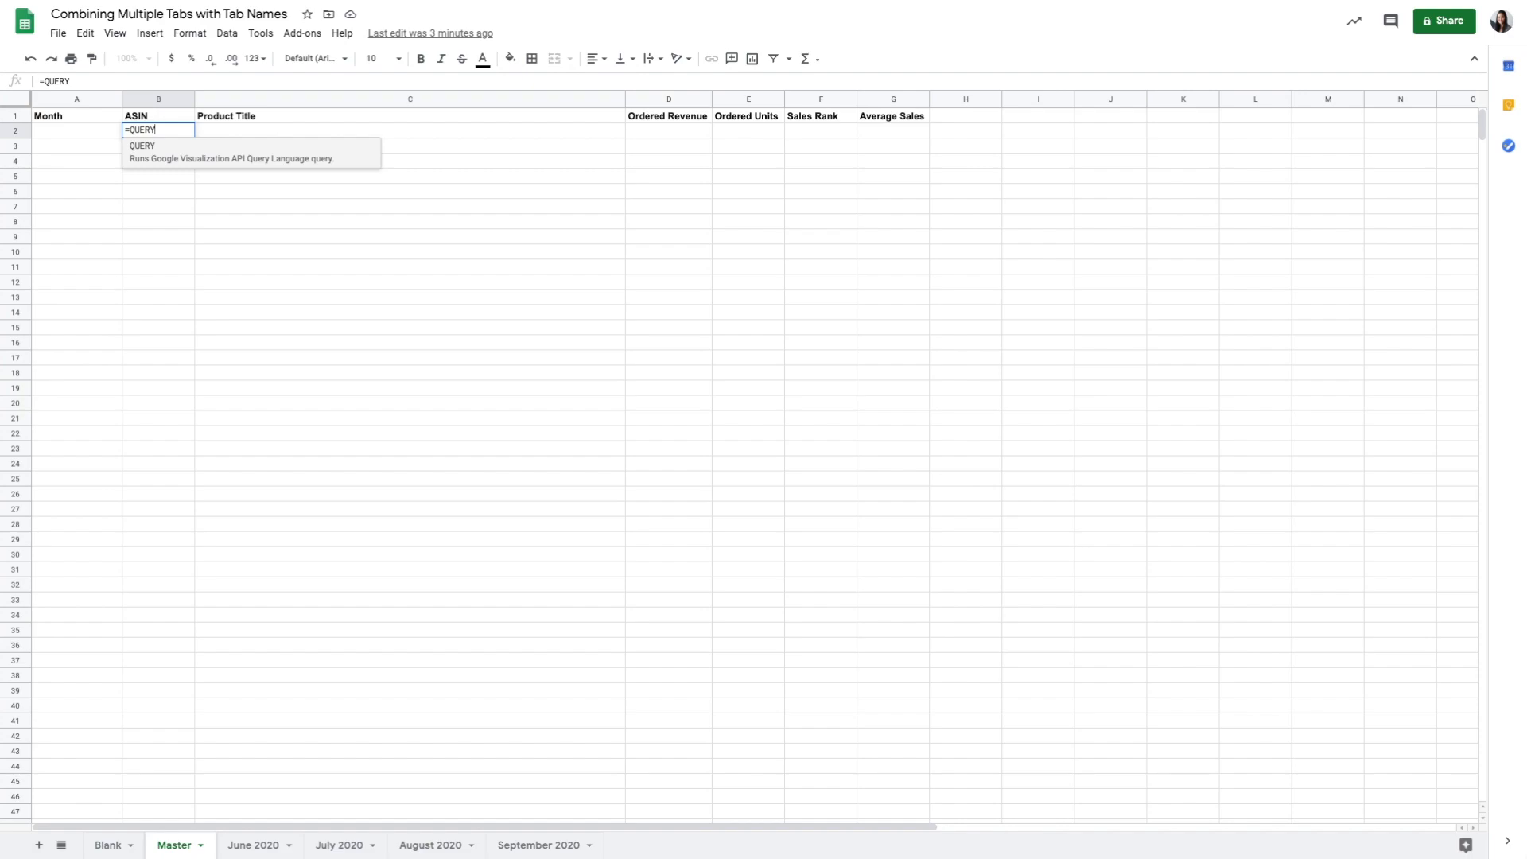
{"action": "type", "text": "('June 2020'!"}
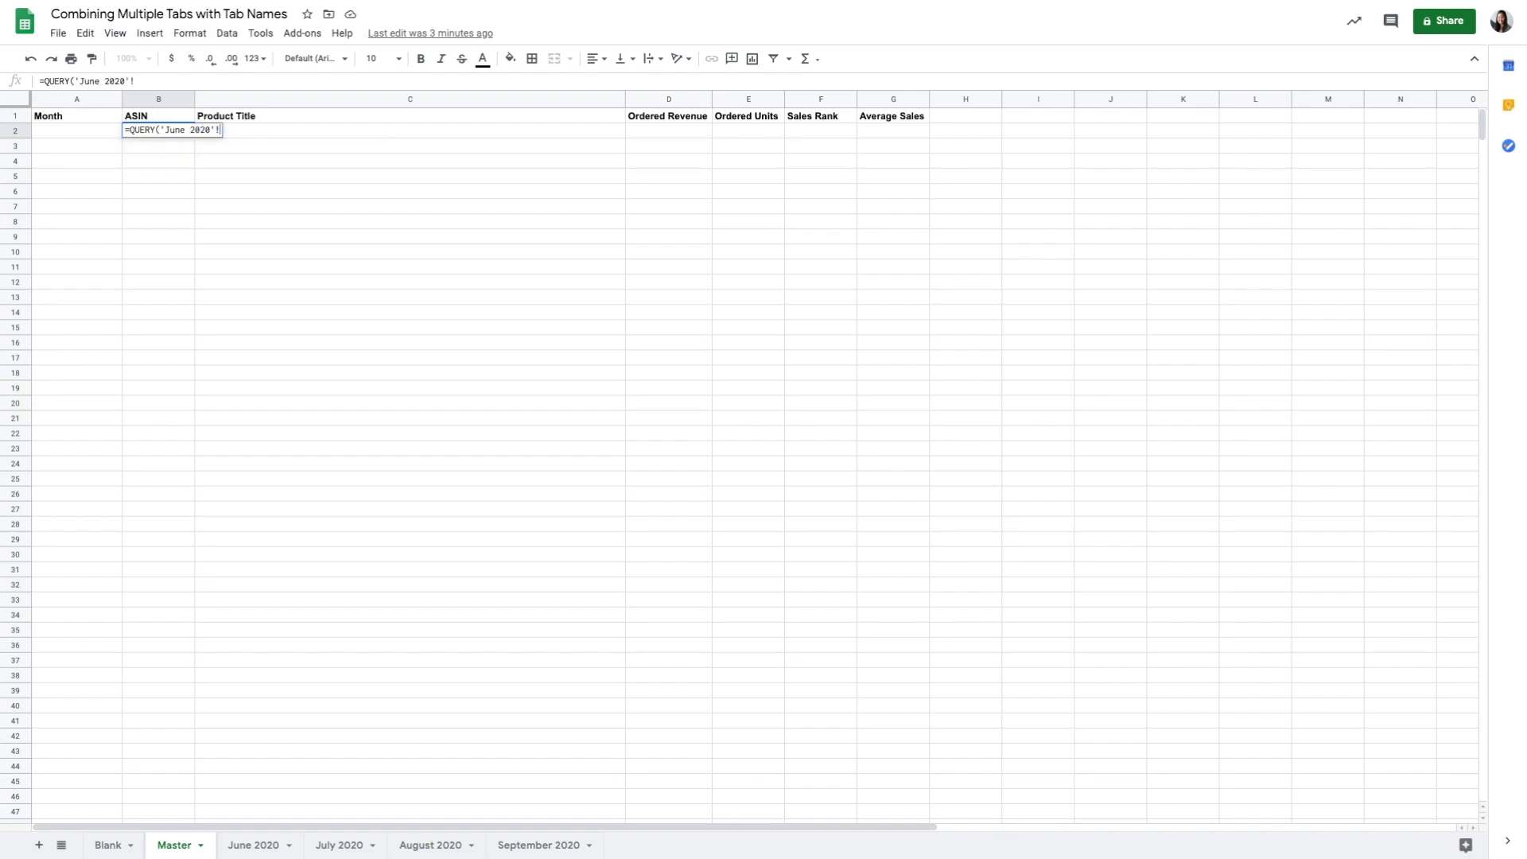
{"action": "type", "text": "2:200"}
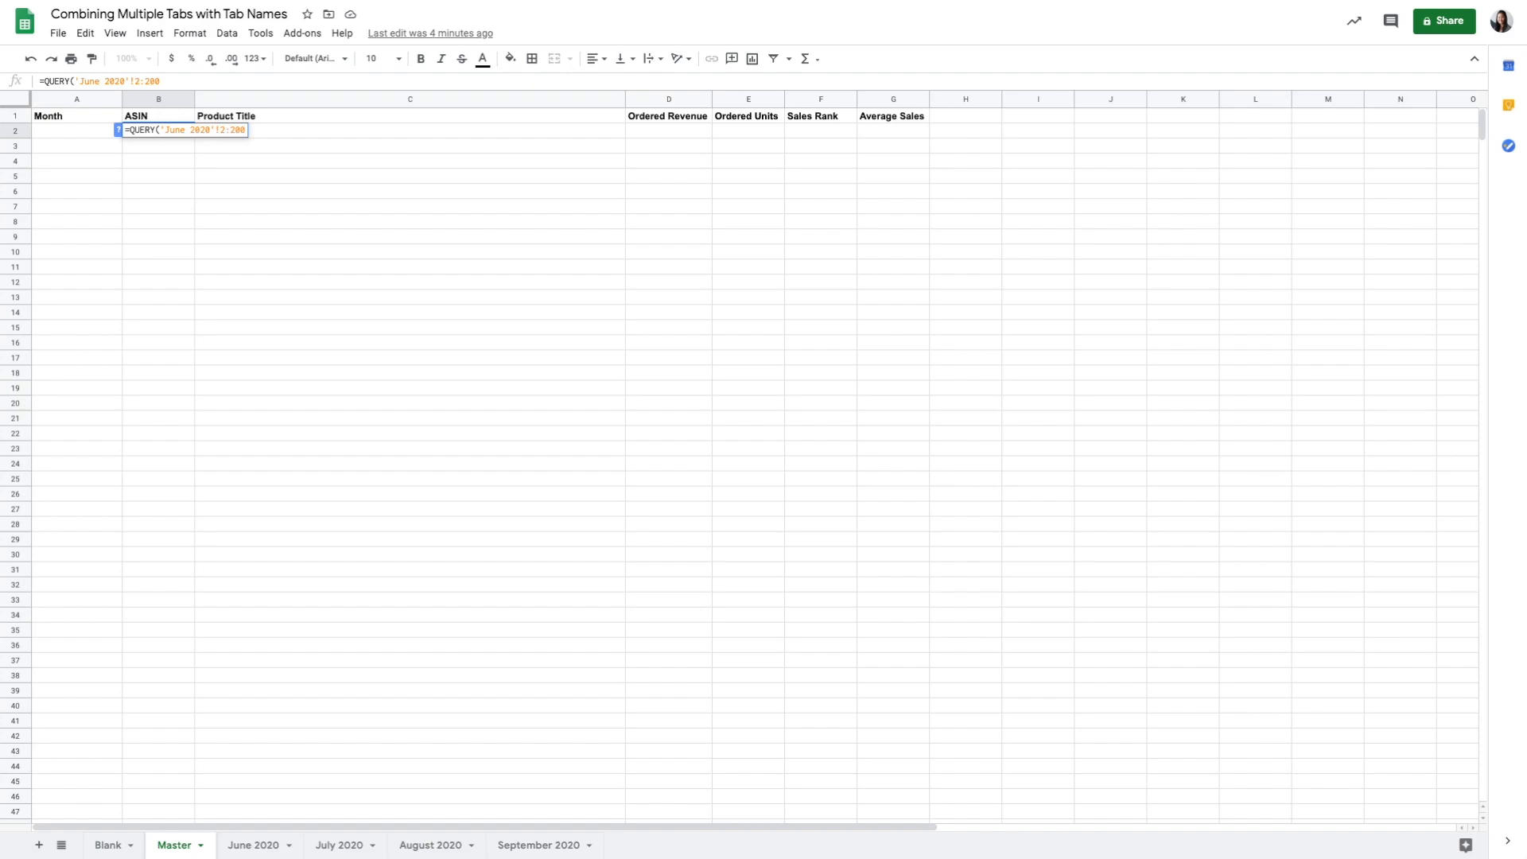
{"action": "type", "text": ",\"Select * Where A is not null\","}
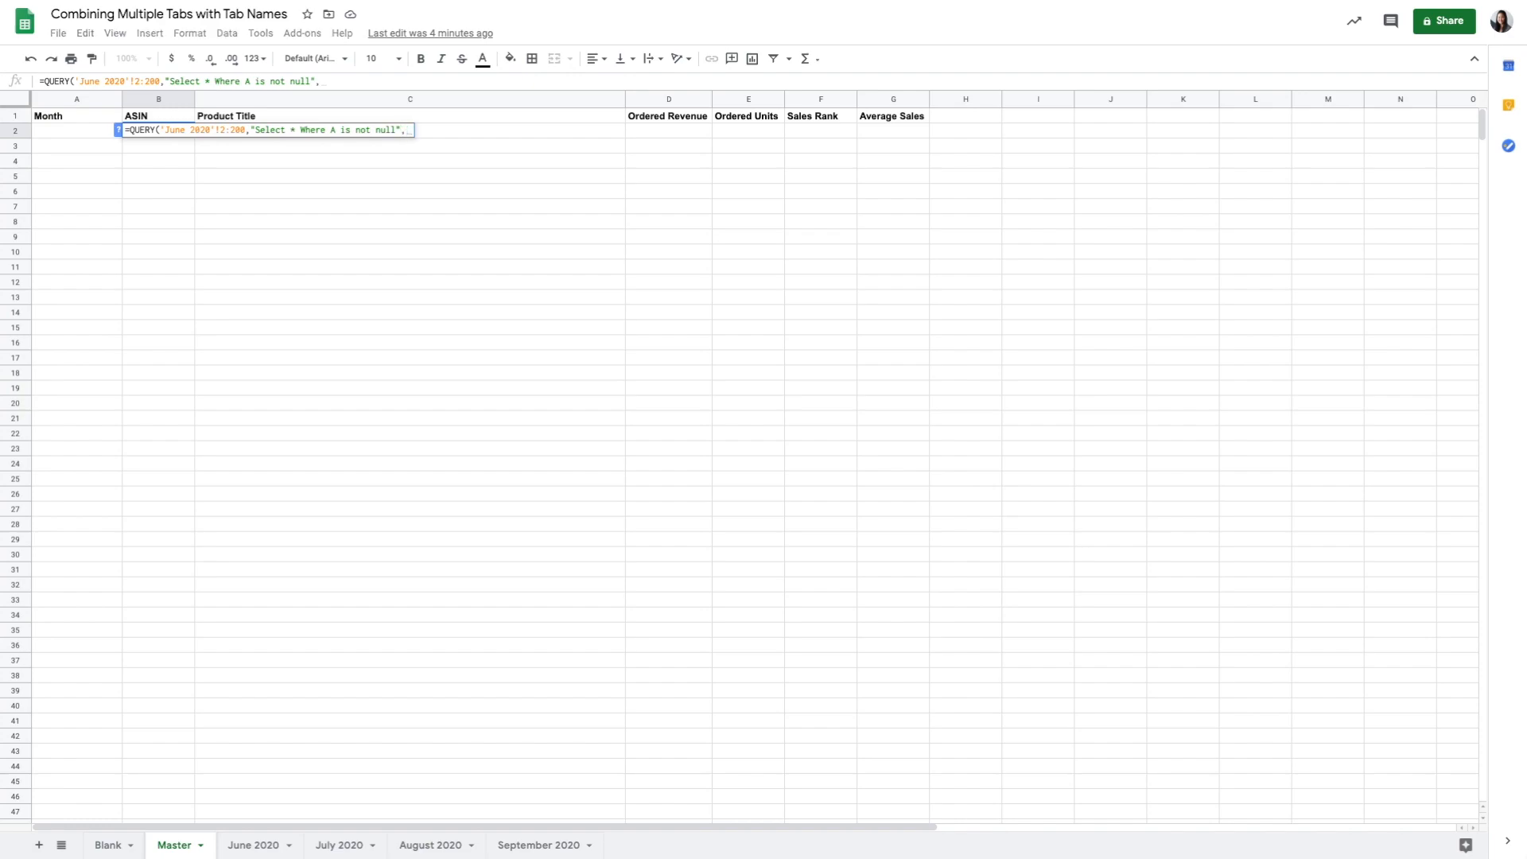
{"action": "type", "text": "0"}
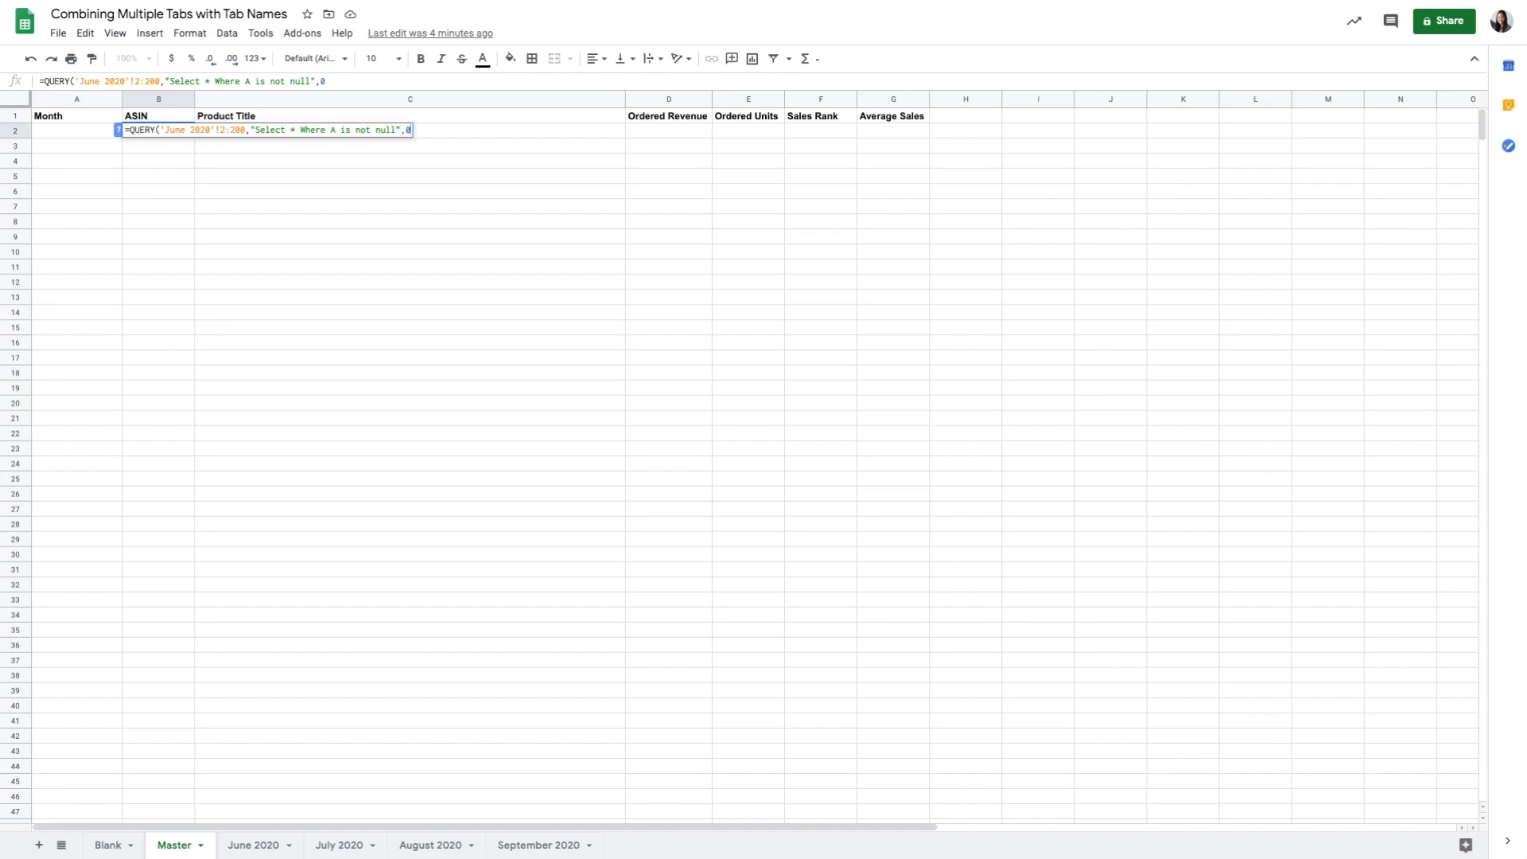
{"action": "type", "text": ")"}
{"action": "key", "text": "Return"}
{"action": "key", "text": "Up"}
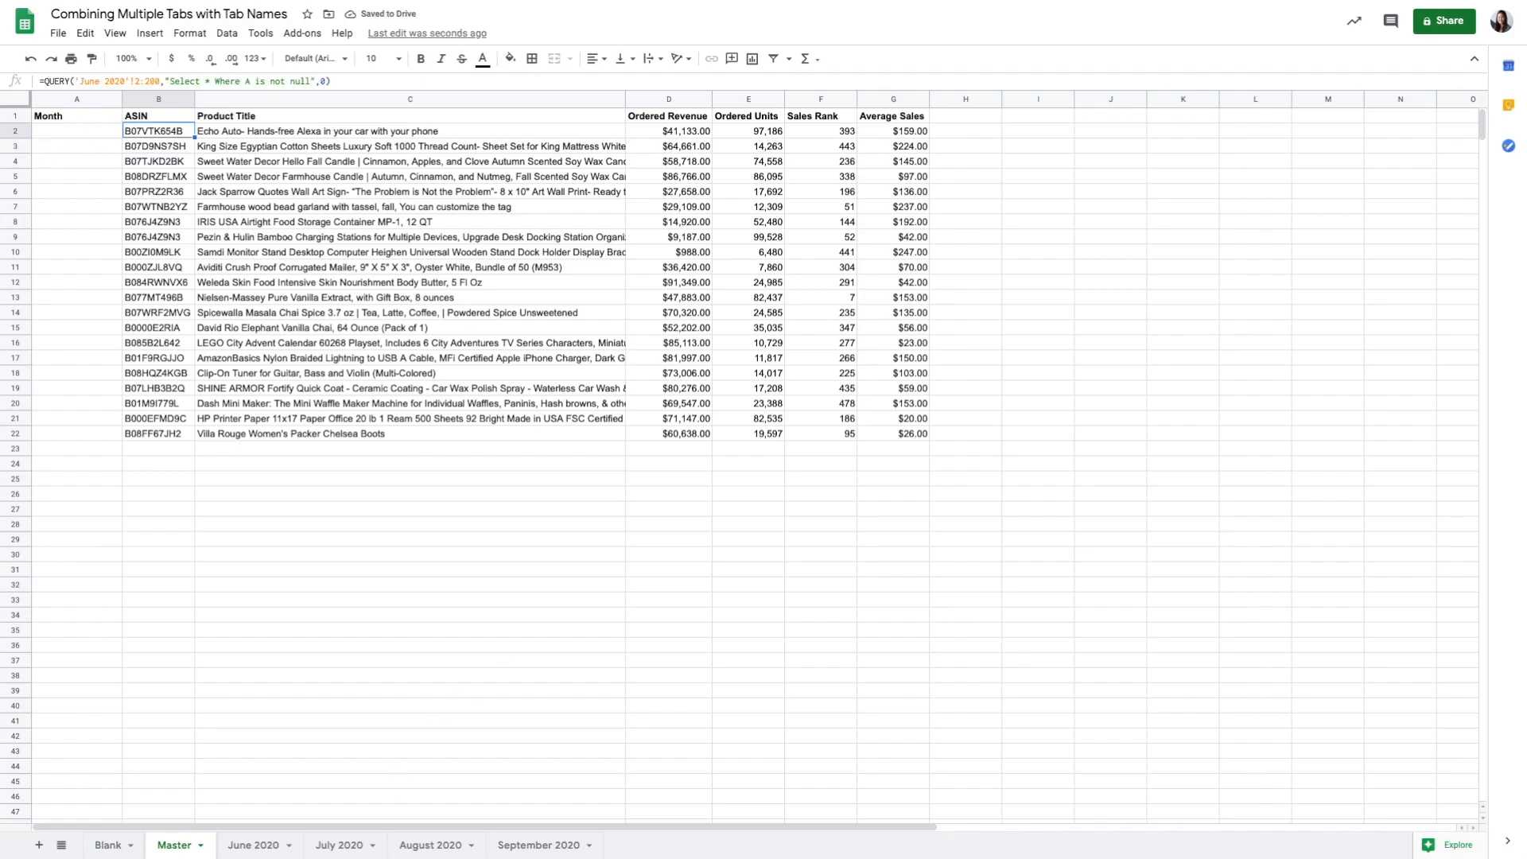
{"action": "left_click", "coordinate": [251, 844]}
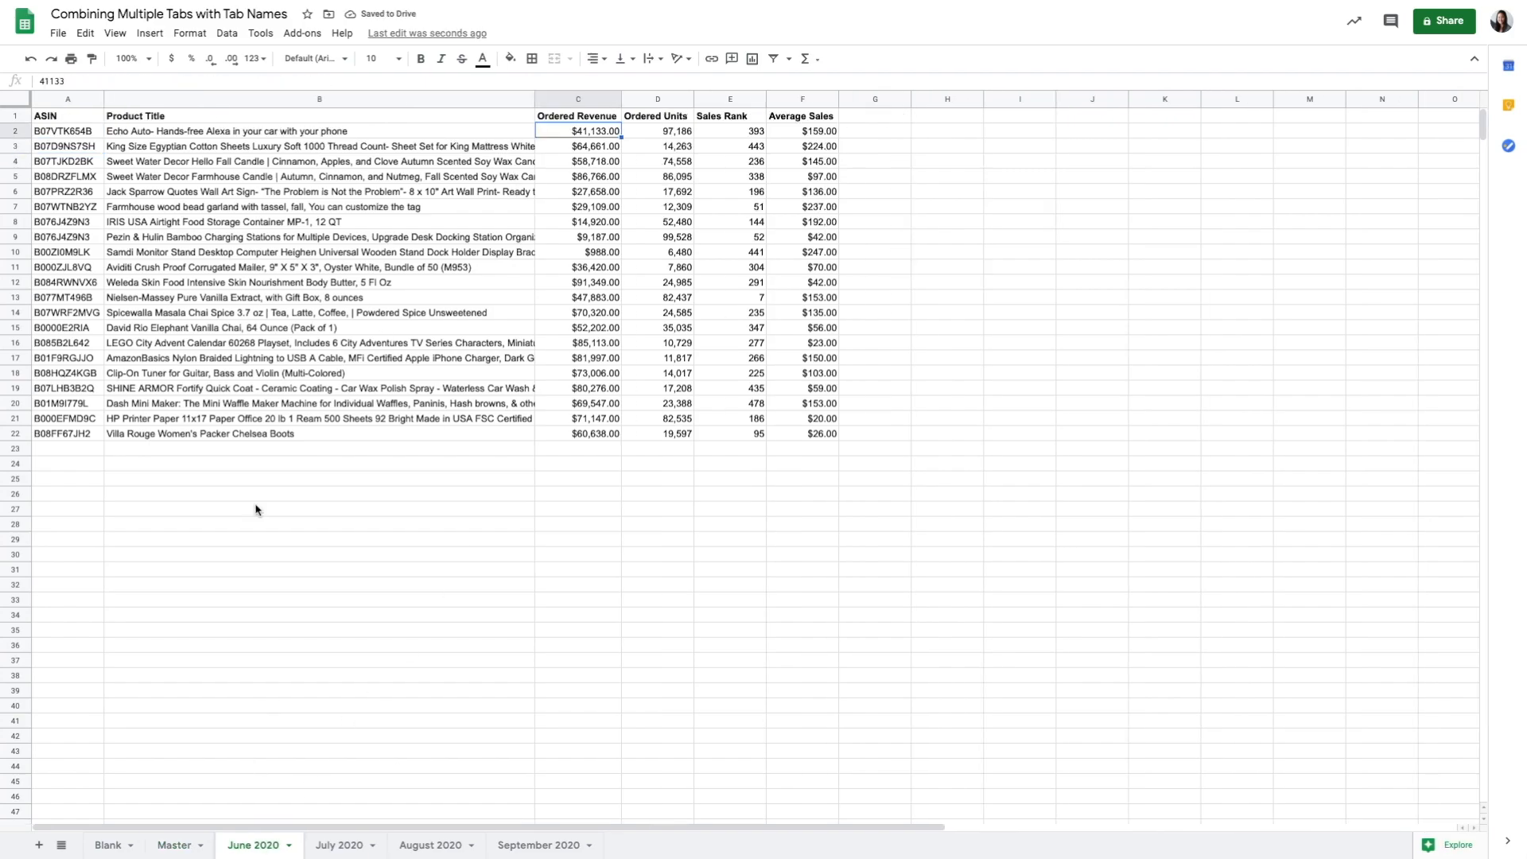
{"action": "left_click", "coordinate": [170, 845]}
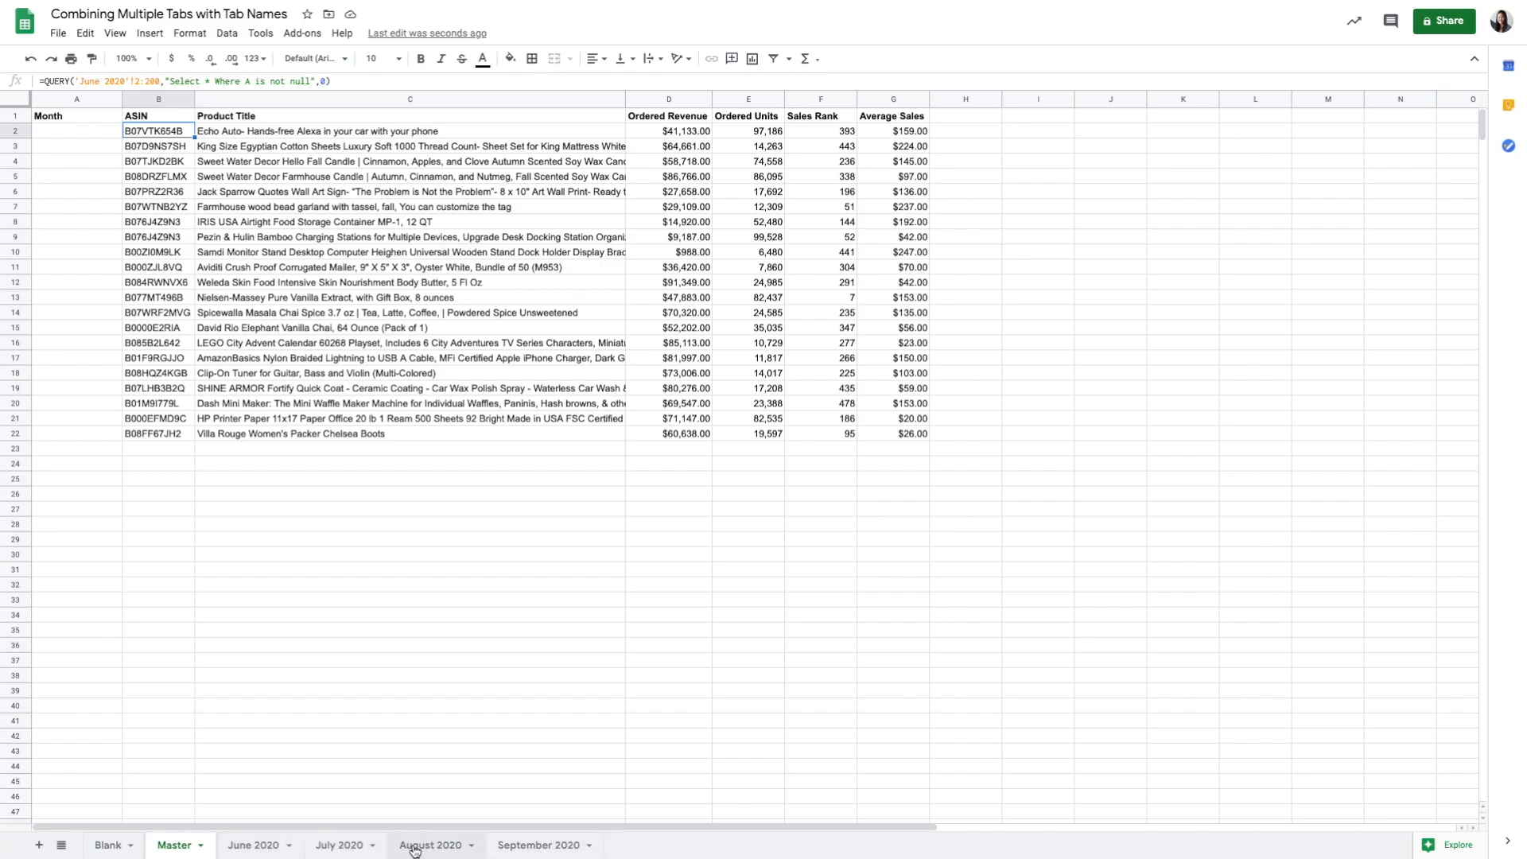
Step: Read the Docs Editors Help article on arrays about separating columns with commas and rows with semicolons, and return to the spreadsheet
{"action": "left_click", "coordinate": [212, 80]}
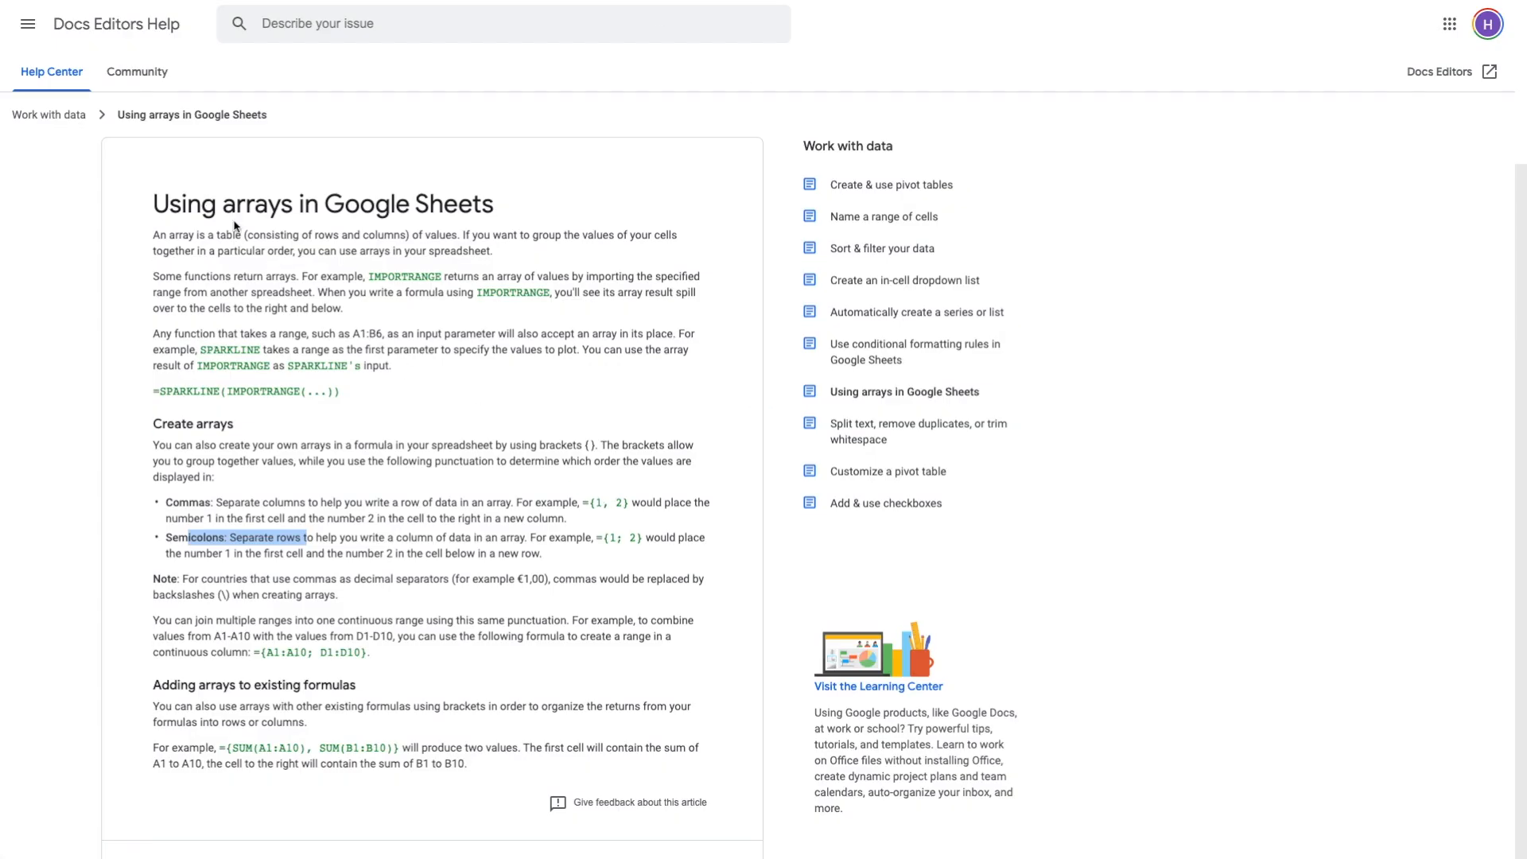
{"action": "scroll", "coordinate": [236, 226], "scroll_direction": "down", "scroll_amount": 2}
{"action": "left_click", "coordinate": [181, 430]}
{"action": "left_click_drag", "start_coordinate": [157, 407], "coordinate": [298, 413]}
{"action": "left_click", "coordinate": [222, 403]}
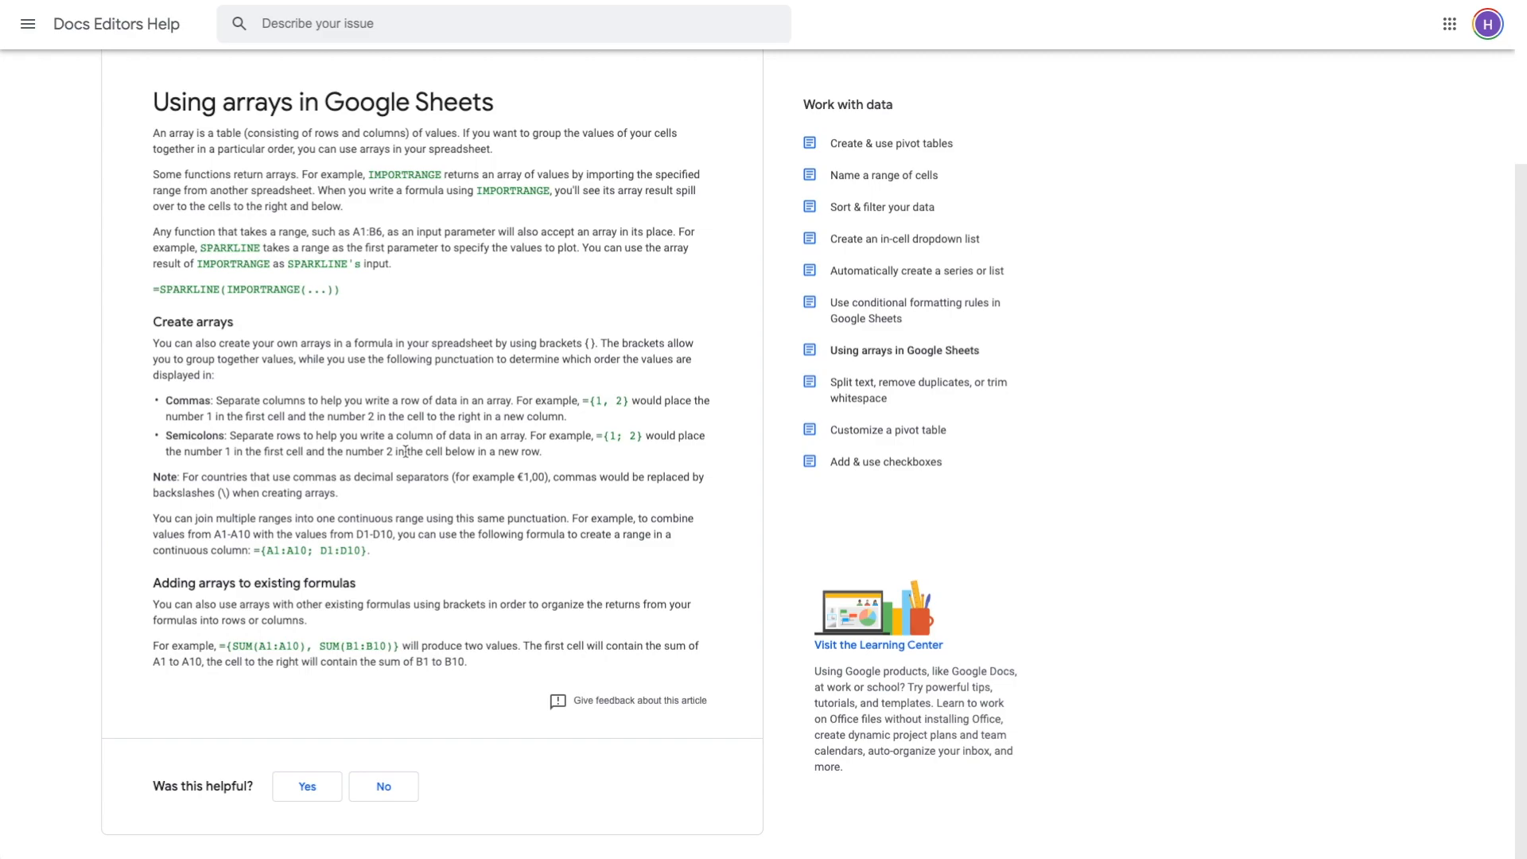
{"action": "left_click_drag", "start_coordinate": [165, 437], "coordinate": [447, 437]}
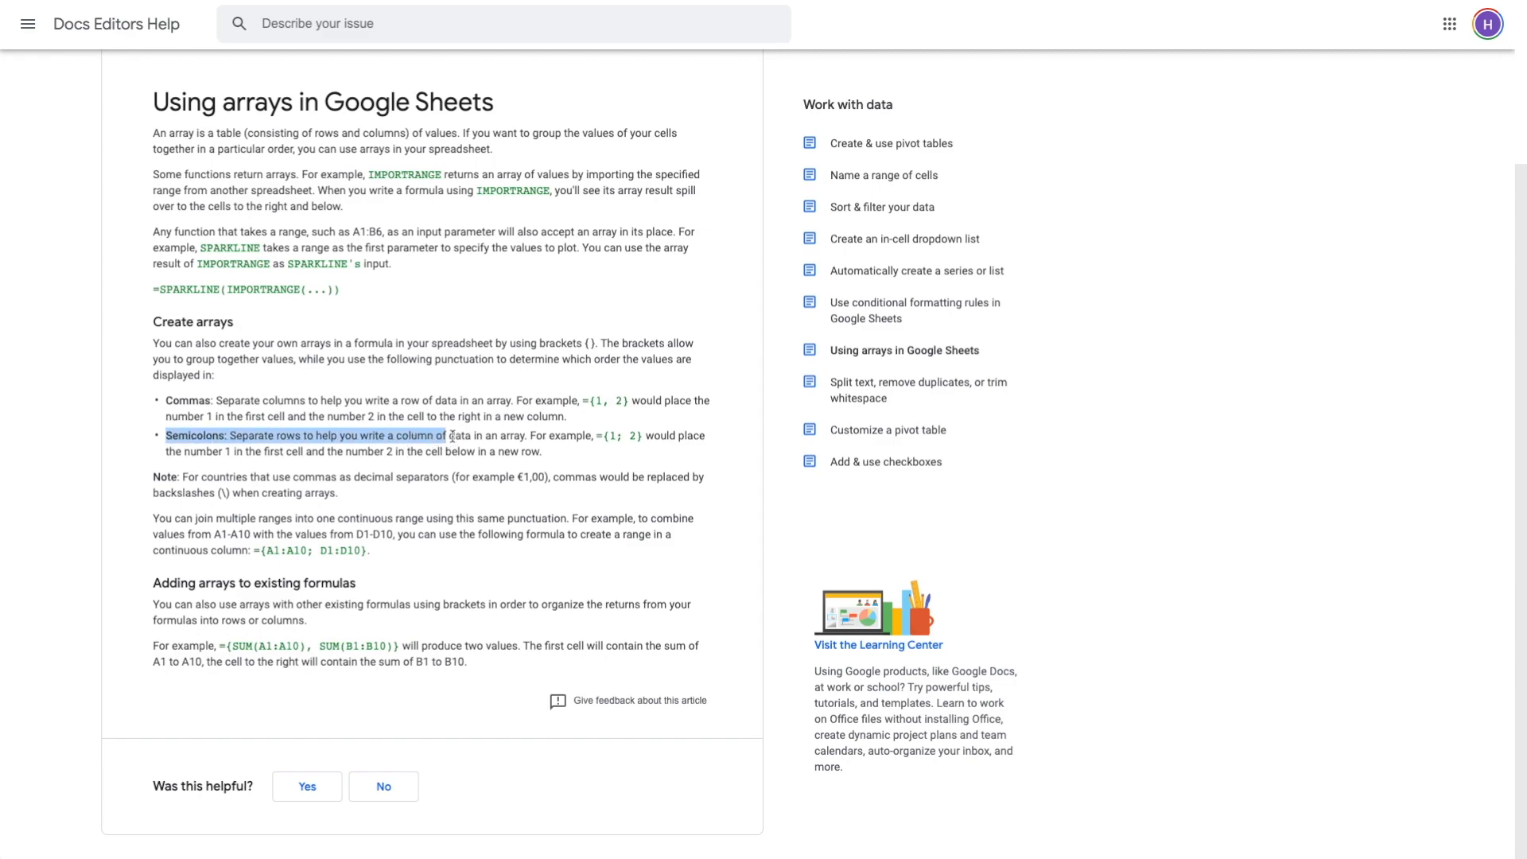
{"action": "left_click", "coordinate": [457, 436]}
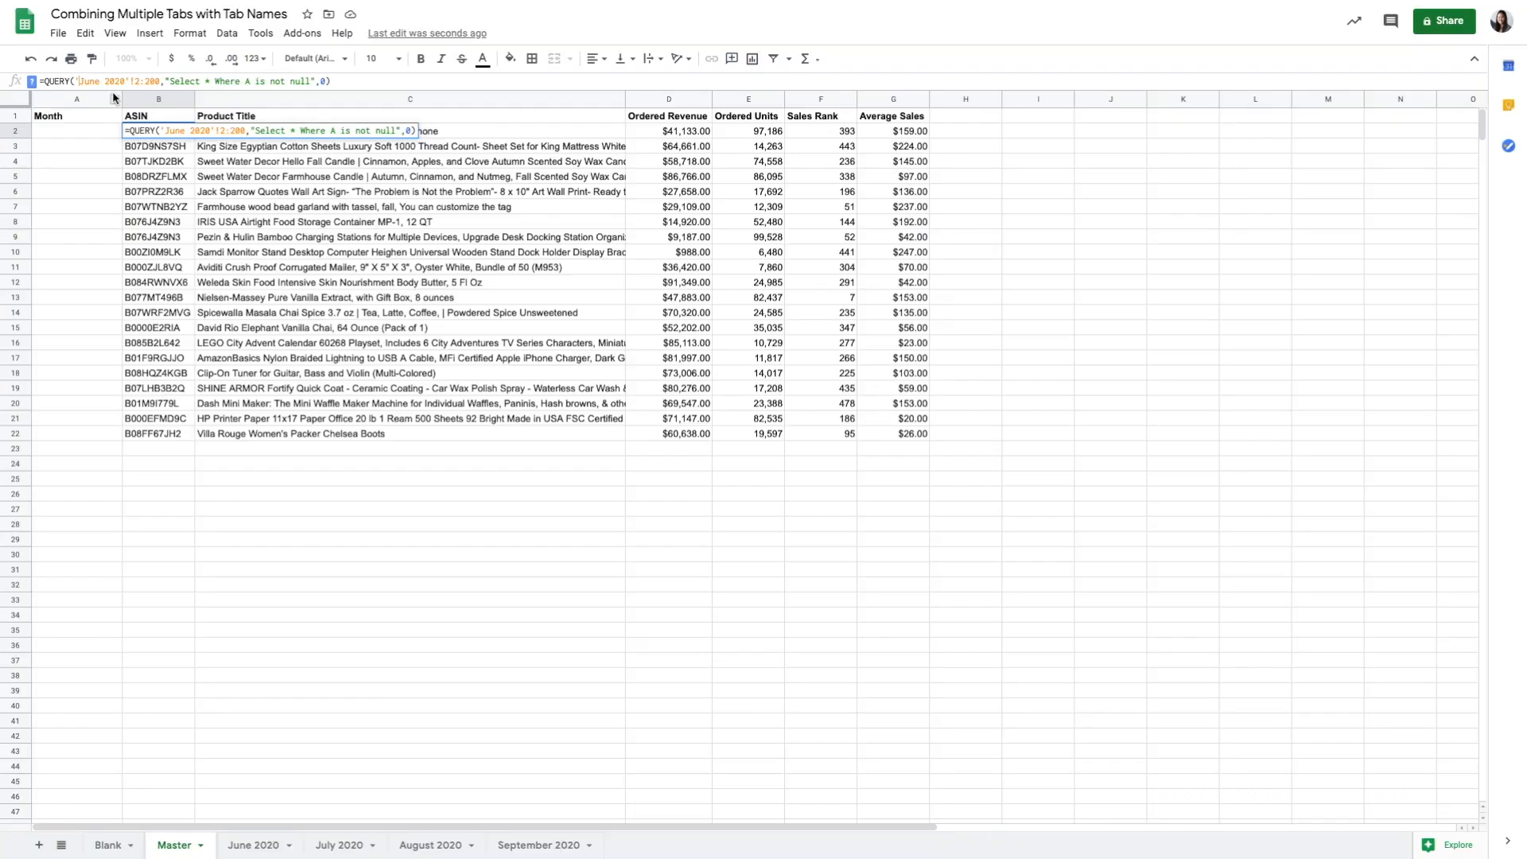
Step: Enclose the 'June 2020'!2:200 range in B2's QUERY formula in curly brackets to make it an array
{"action": "left_click", "coordinate": [76, 80]}
{"action": "type", "text": "{"}
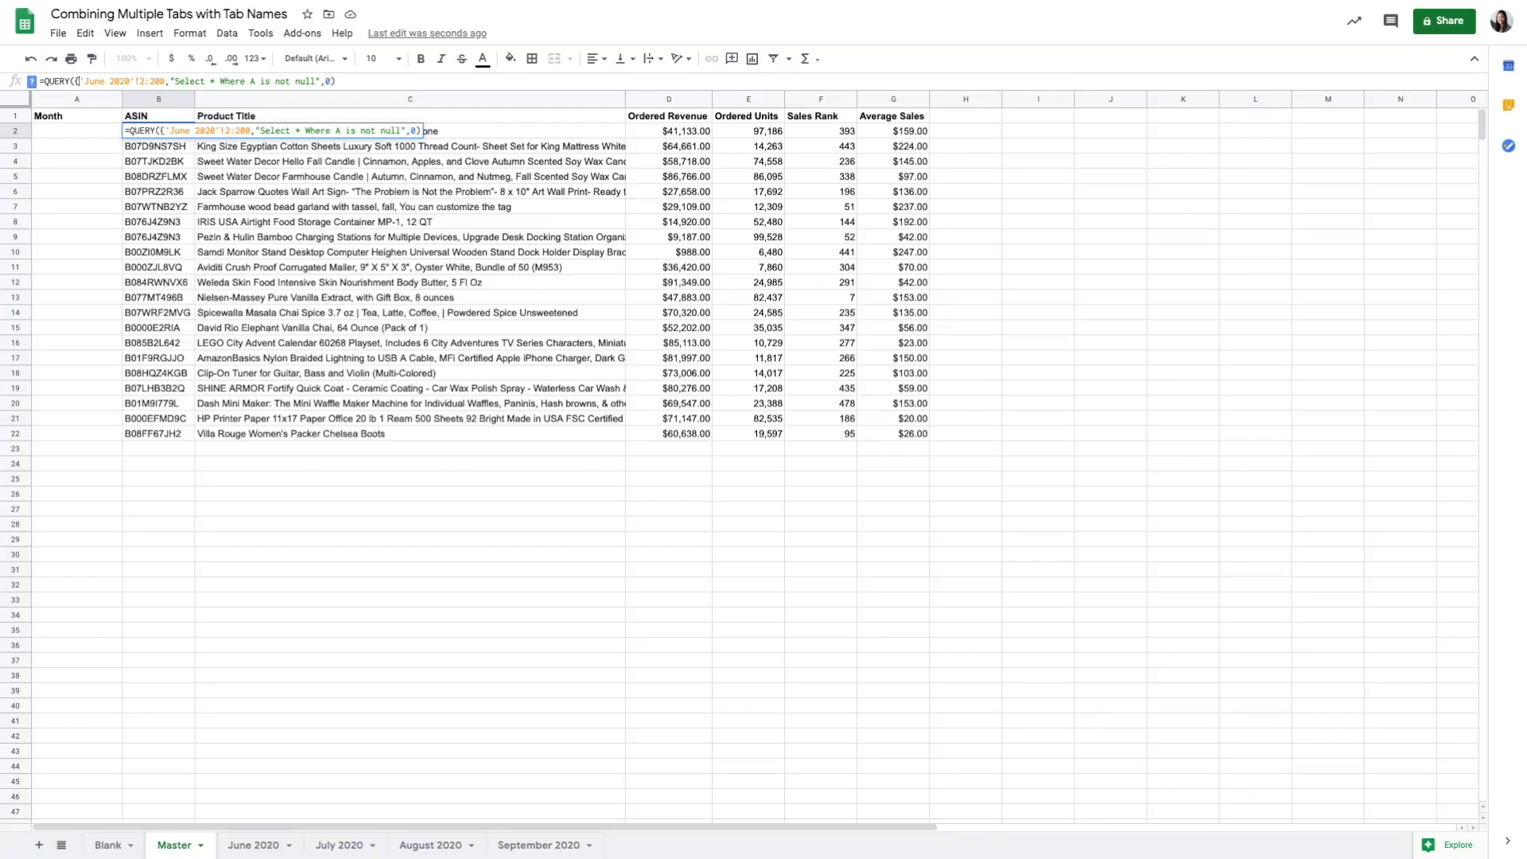
{"action": "left_click", "coordinate": [164, 80]}
{"action": "type", "text": "}"}
{"action": "key", "text": "Return"}
{"action": "key", "text": "Up"}
Step: Replace the column reference A with Col1 in the Where clause of B2's QUERY formula
{"action": "double_click", "coordinate": [261, 80]}
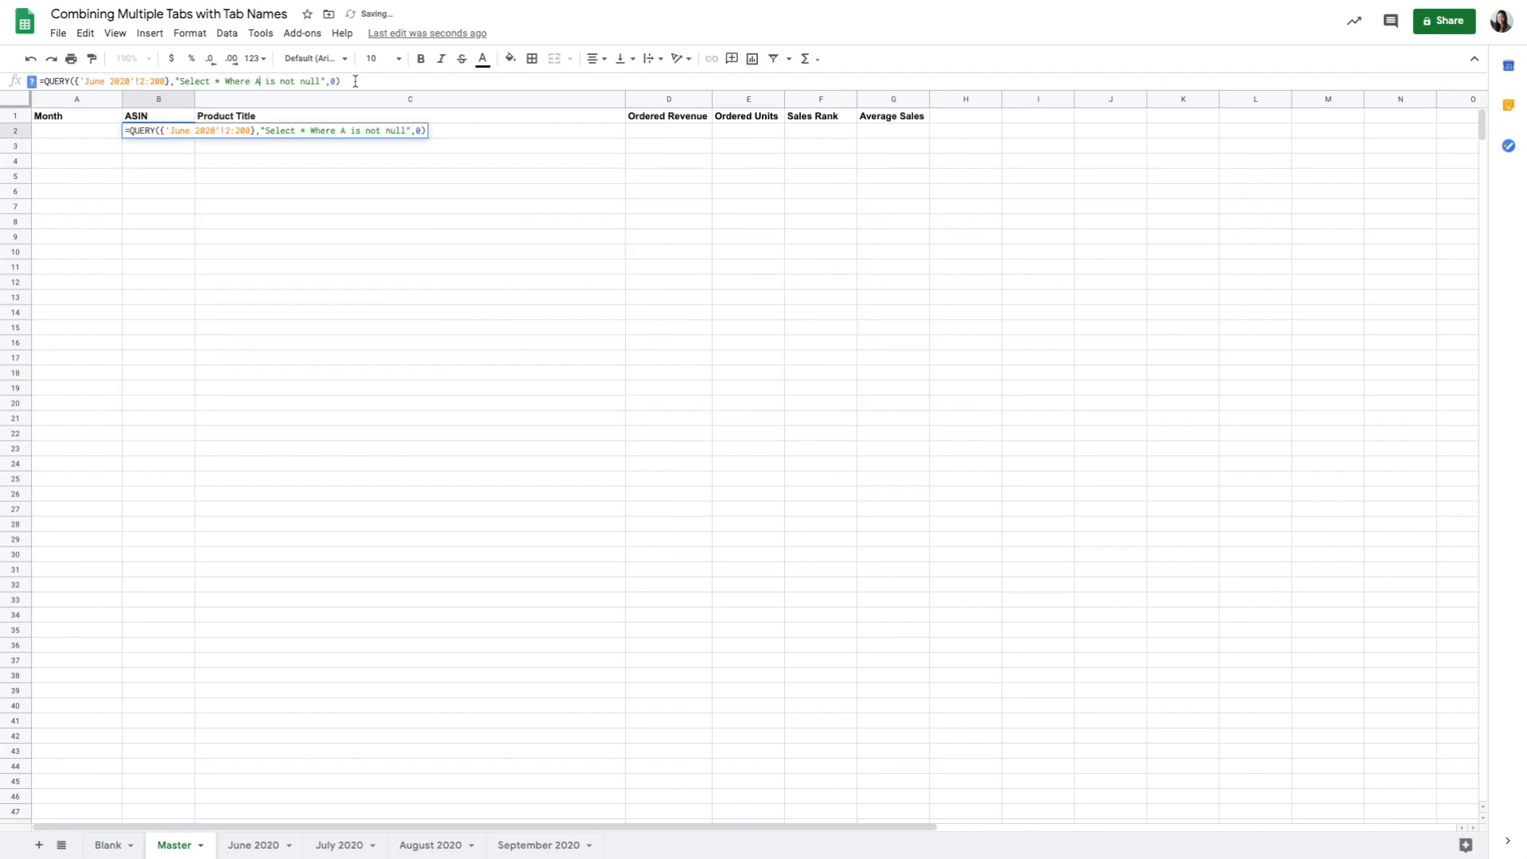
{"action": "type", "text": "Col1"}
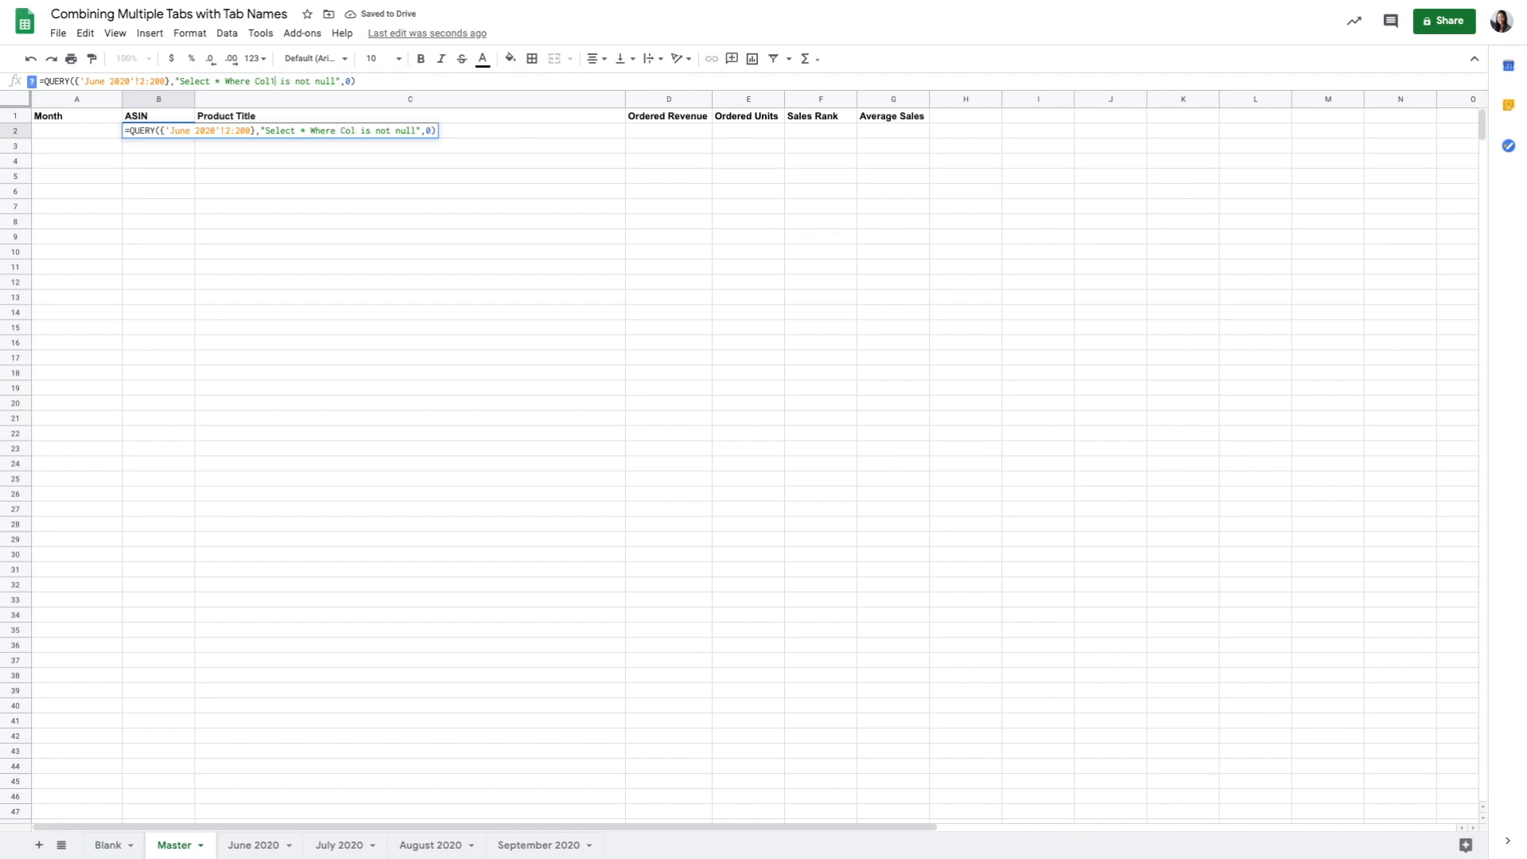
{"action": "key", "text": "Return"}
Step: Add 'July 2020'!2:200 and 'August 2020'!2:200 to the array in B2's QUERY formula, separated by semicolons, and check the combined rows
{"action": "left_click", "coordinate": [201, 79]}
{"action": "type", "text": ";'J"}
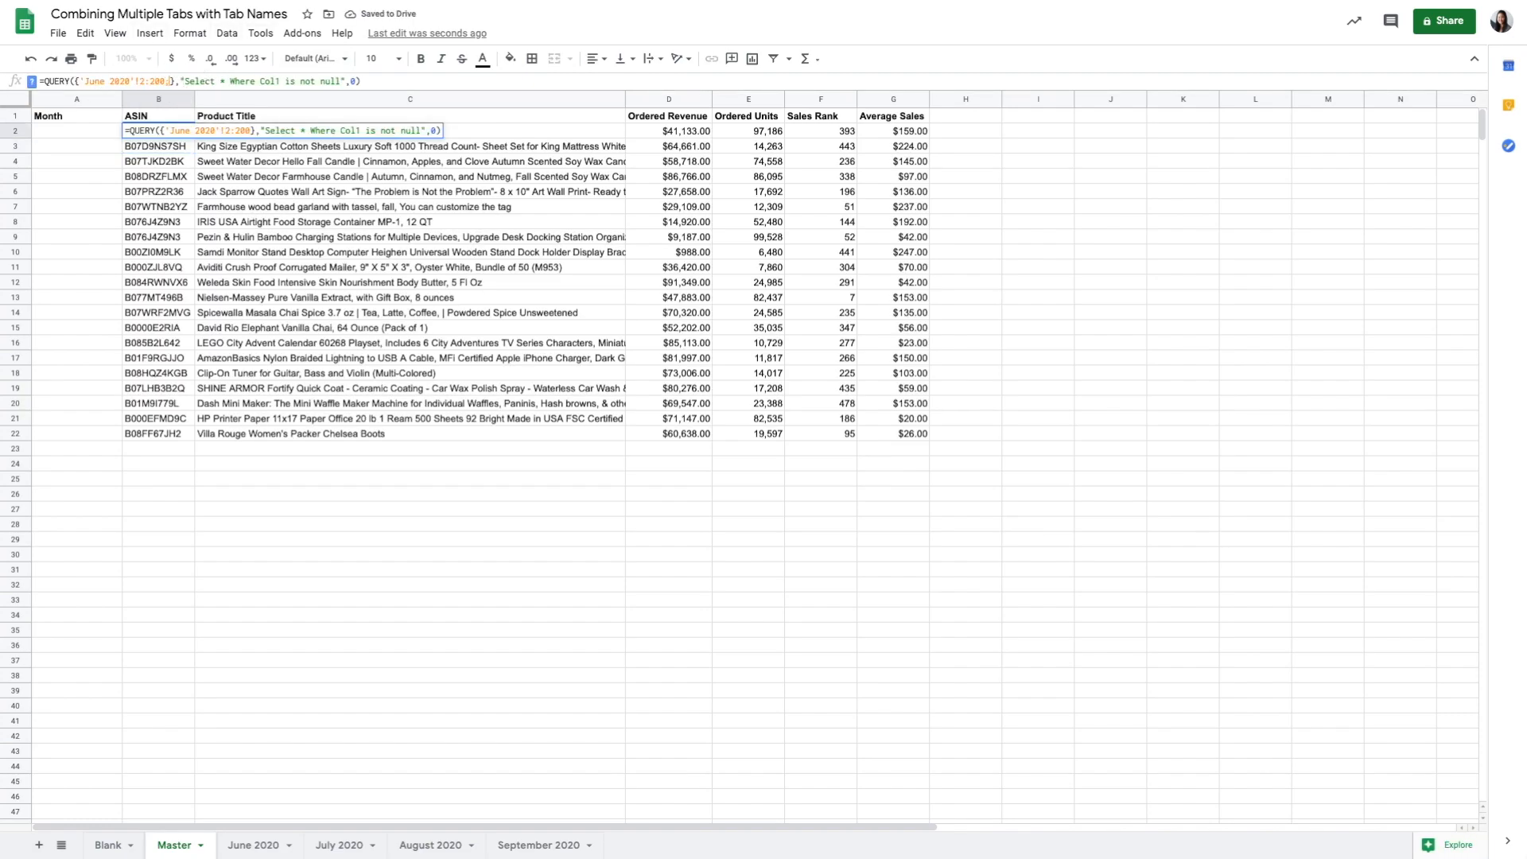
{"action": "type", "text": "uly 2020'!"}
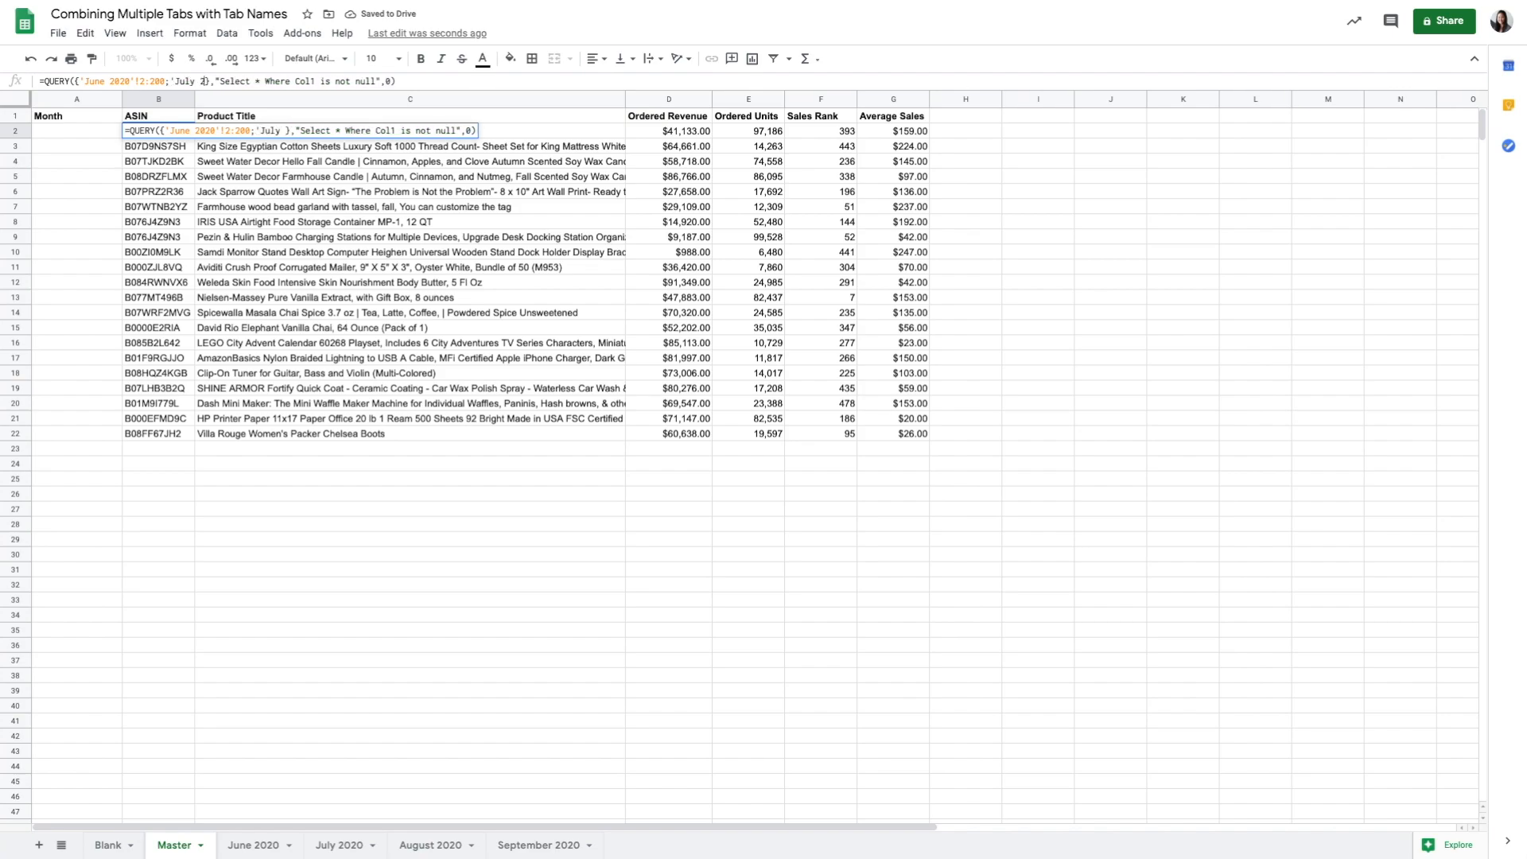
{"action": "type", "text": "2:200"}
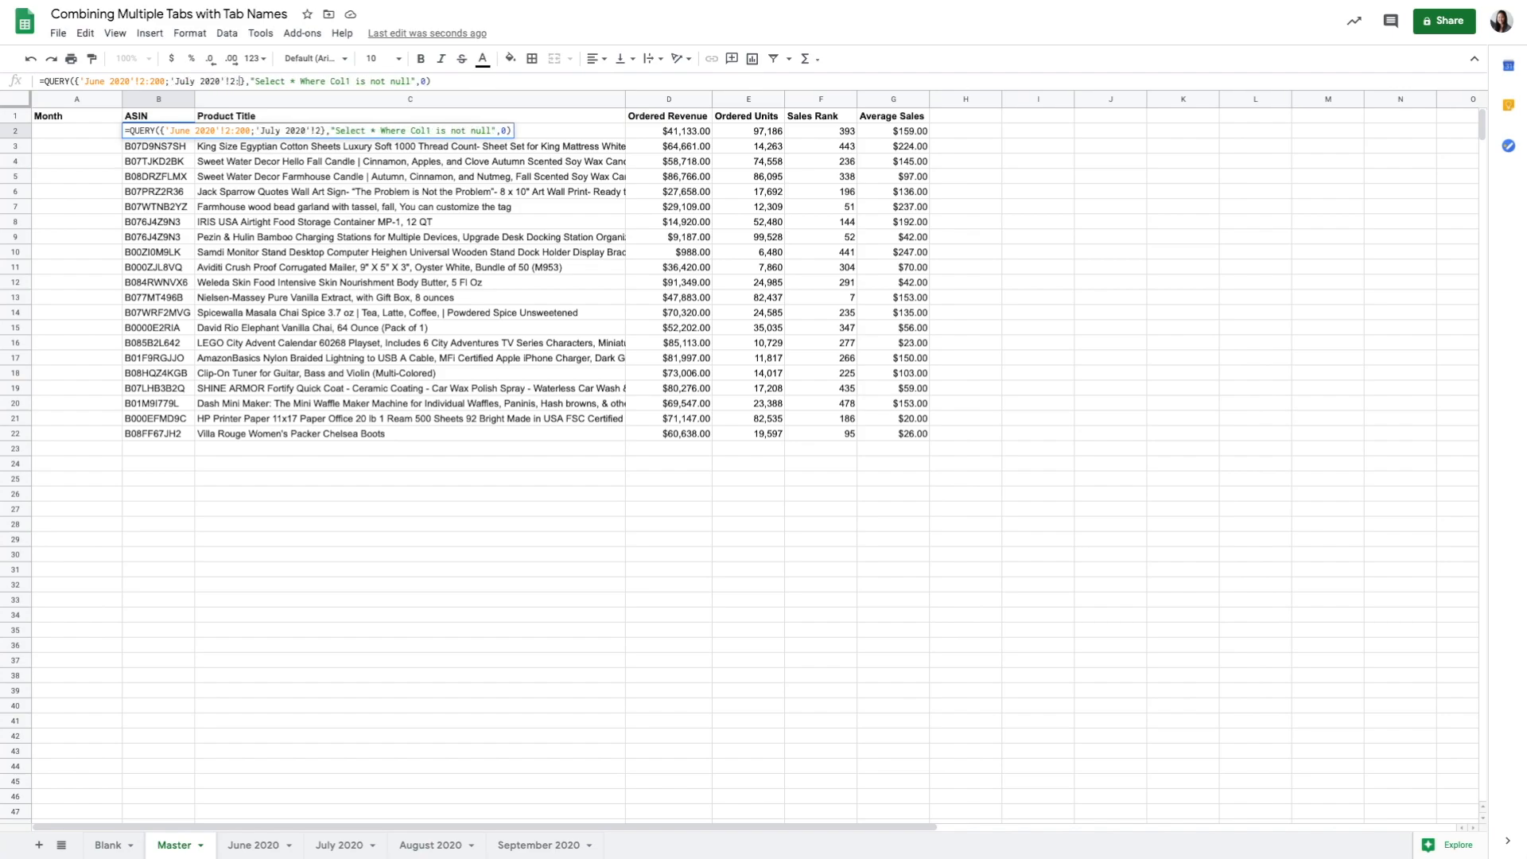
{"action": "type", "text": ";'August"}
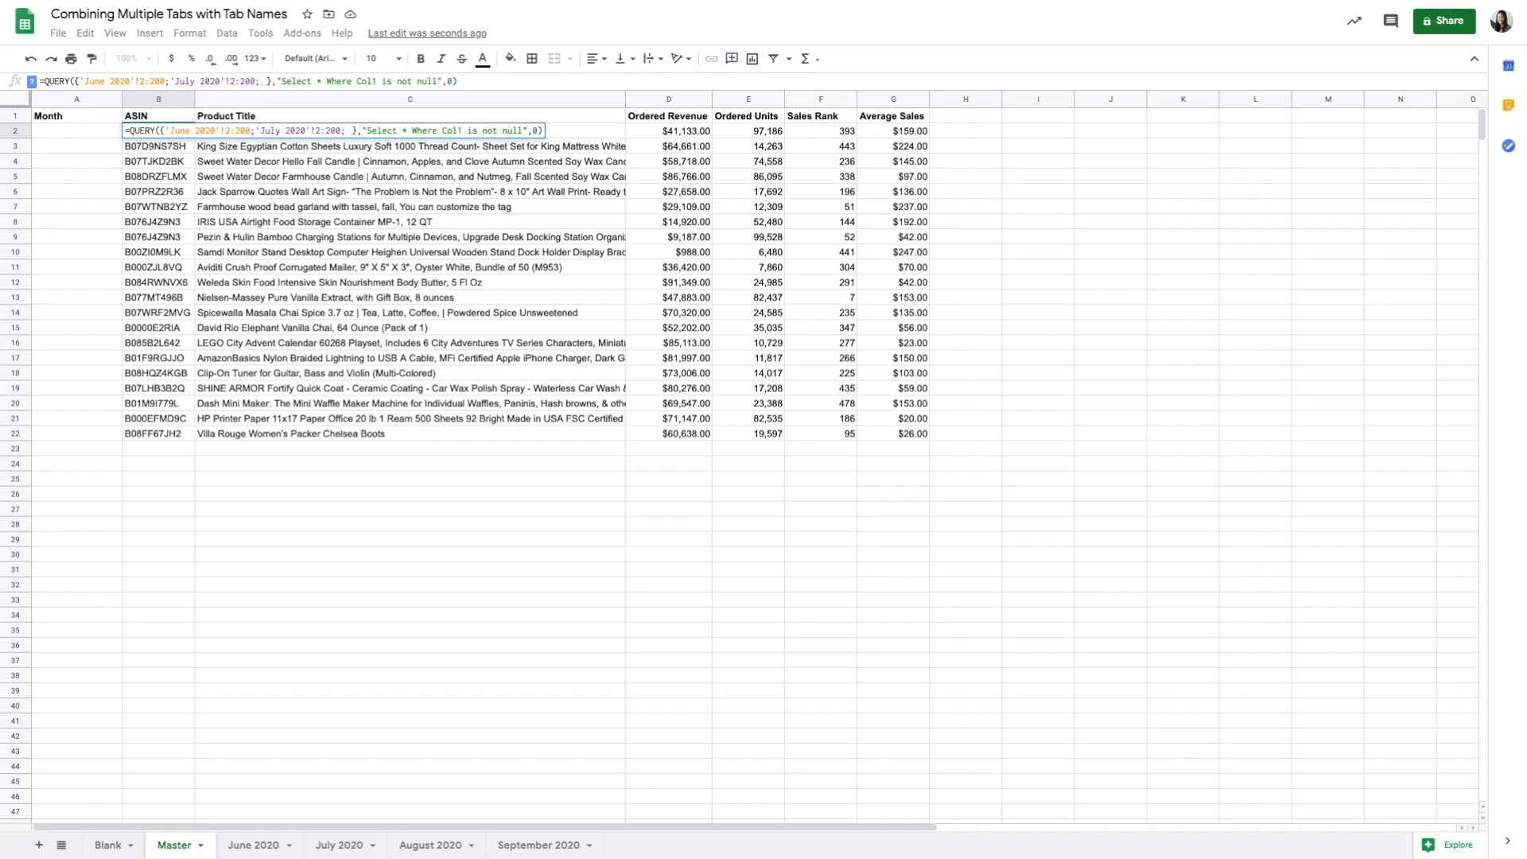
{"action": "type", "text": " 2020'!2"}
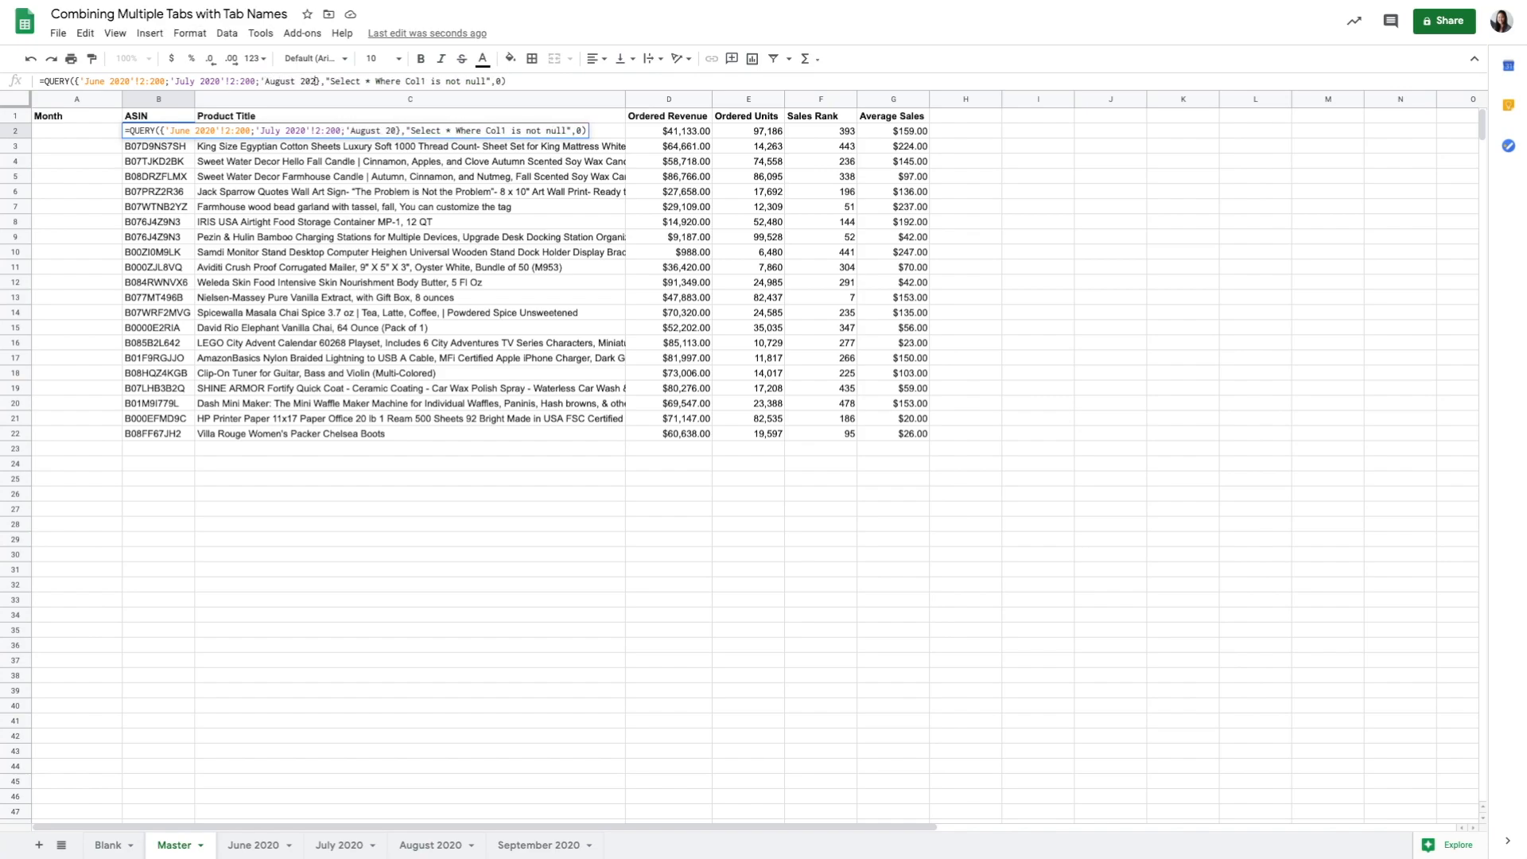
{"action": "type", "text": ":200"}
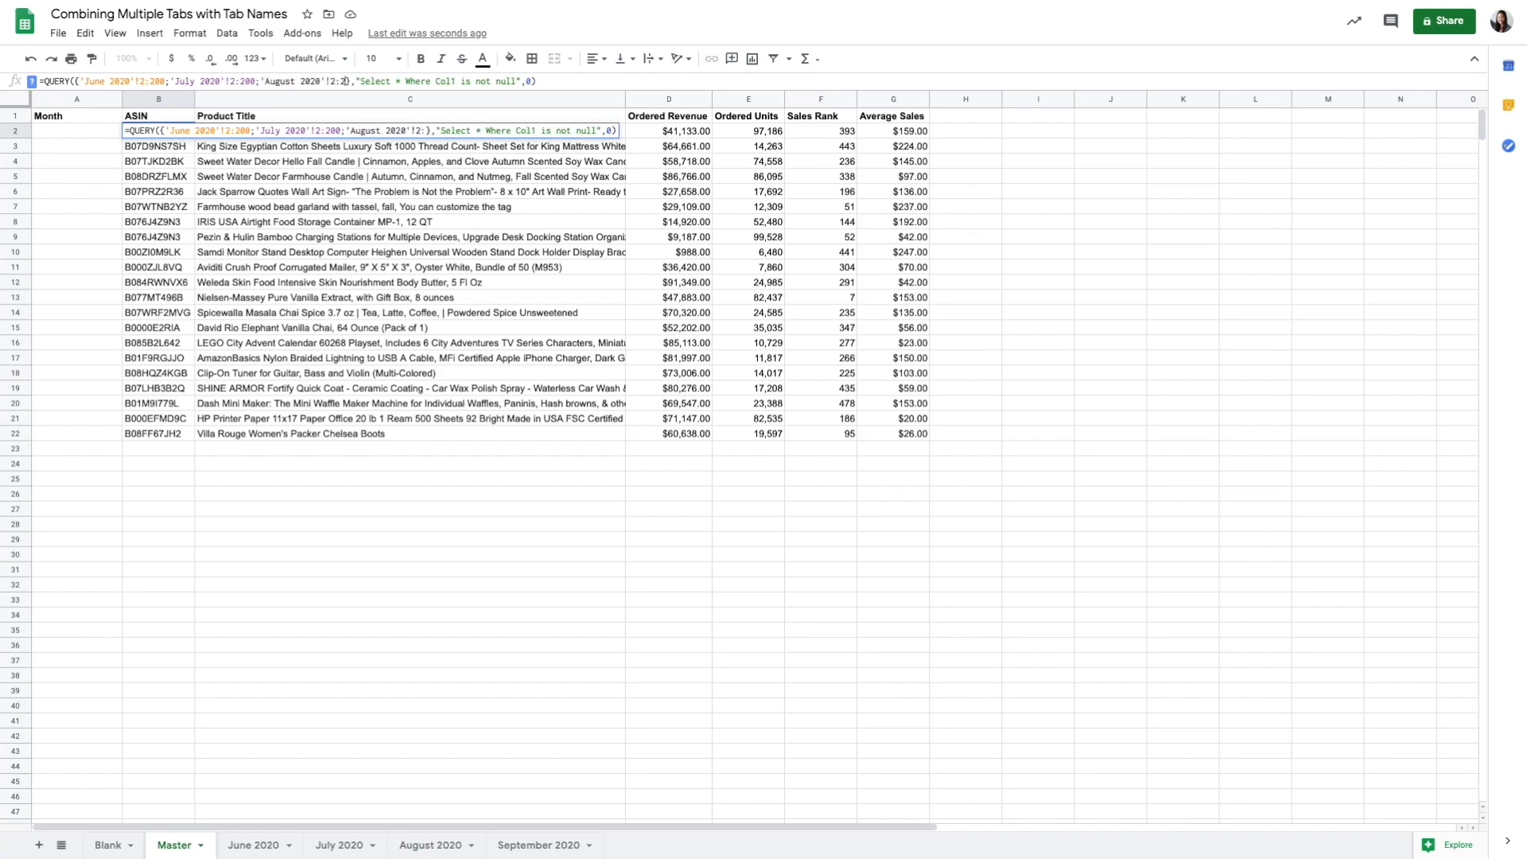
{"action": "key", "text": "Return"}
{"action": "key", "text": "Up"}
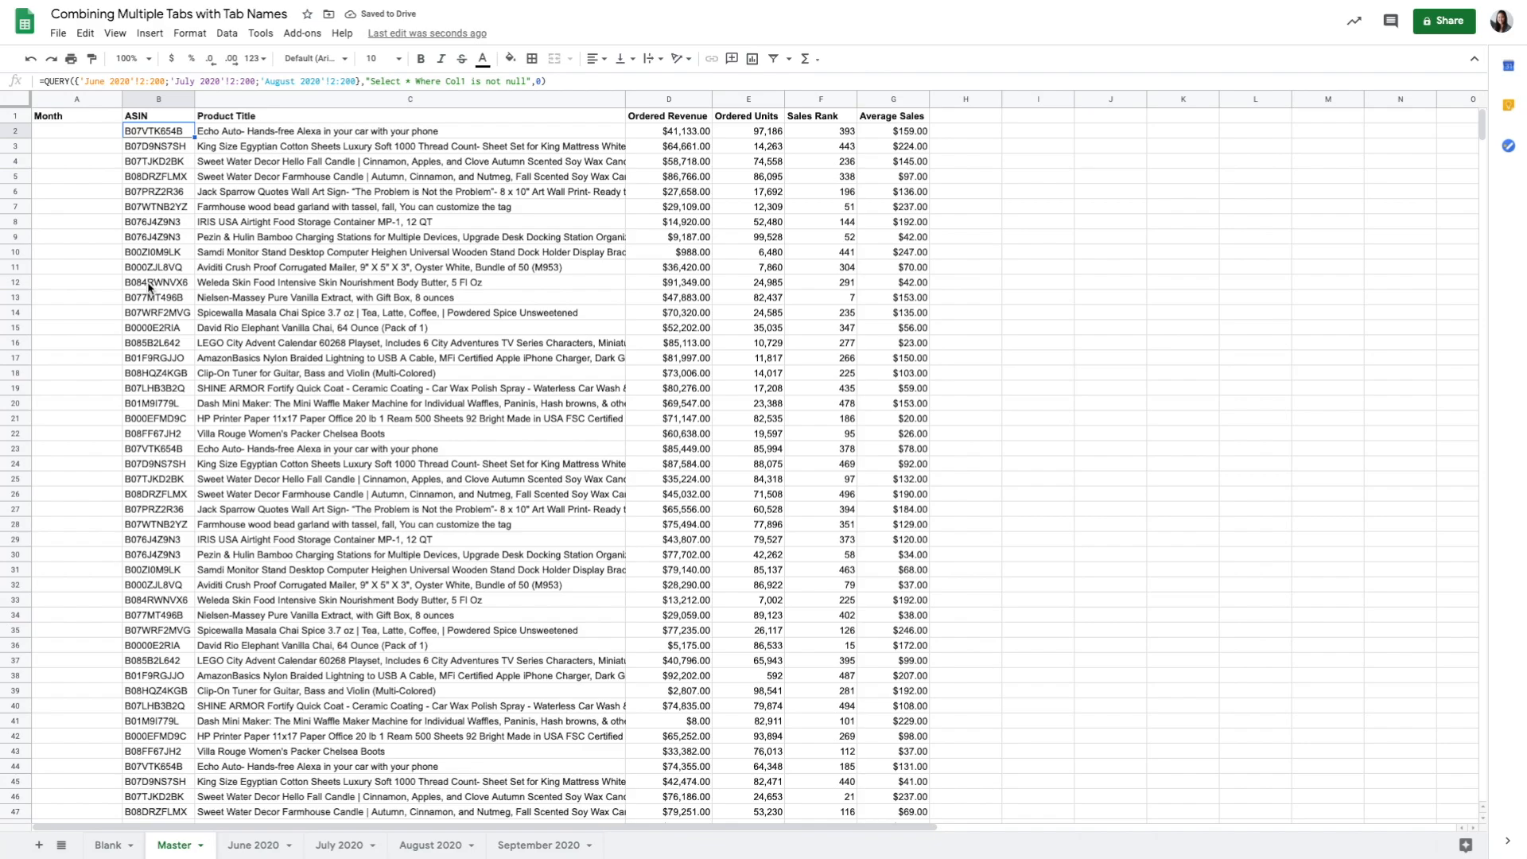
{"action": "scroll", "coordinate": [151, 155], "scroll_direction": "down", "scroll_amount": 5}
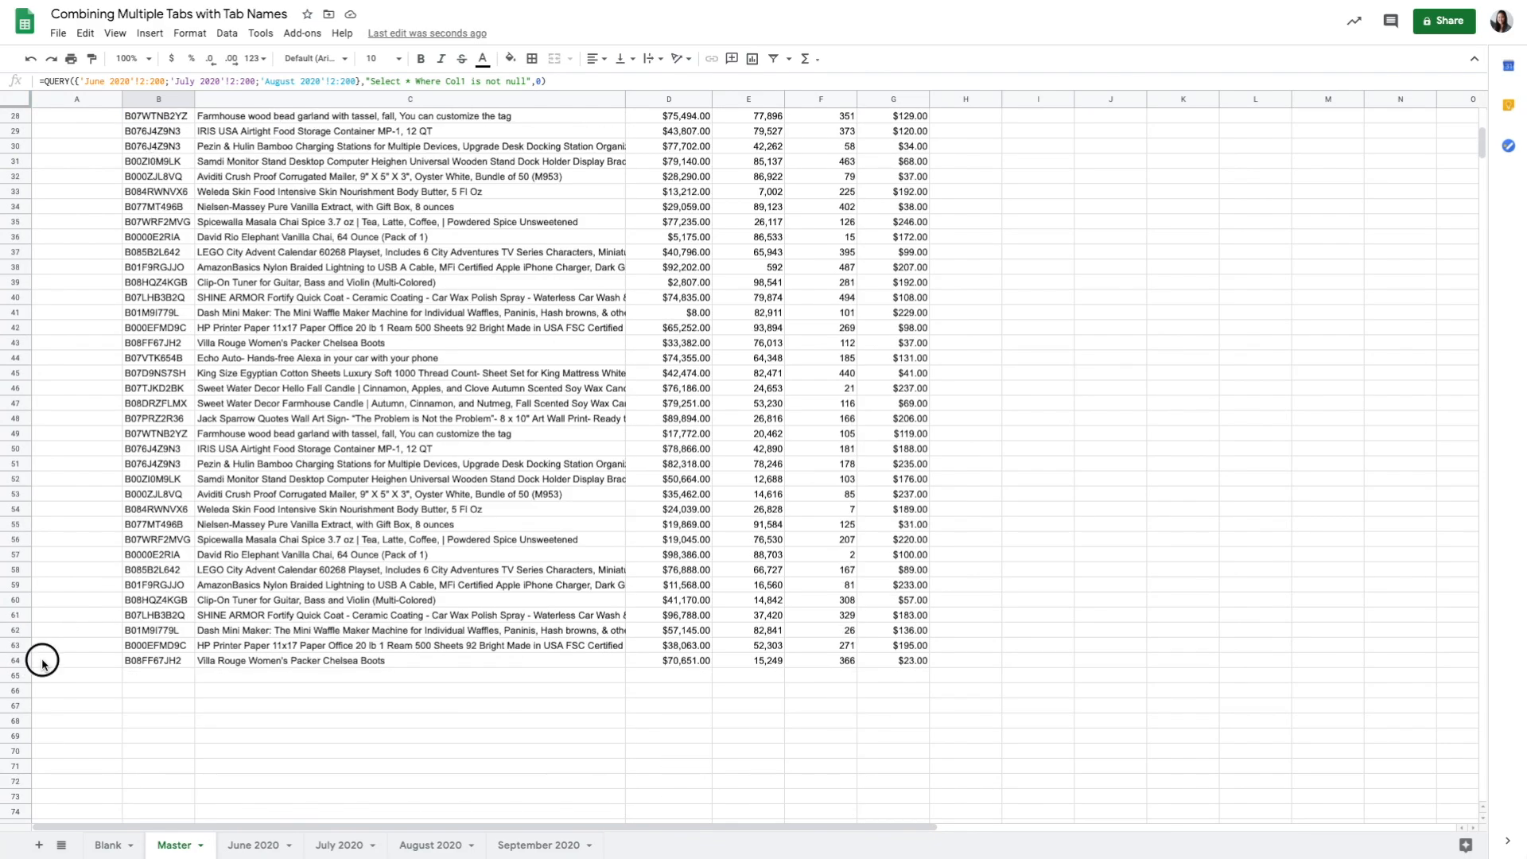
Step: Compare the combined rows in Master with the June 2020 source data and review the QUERY formula in B2
{"action": "left_click_drag", "start_coordinate": [42, 661], "coordinate": [927, 658]}
{"action": "scroll", "coordinate": [170, 137], "scroll_direction": "up", "scroll_amount": 20}
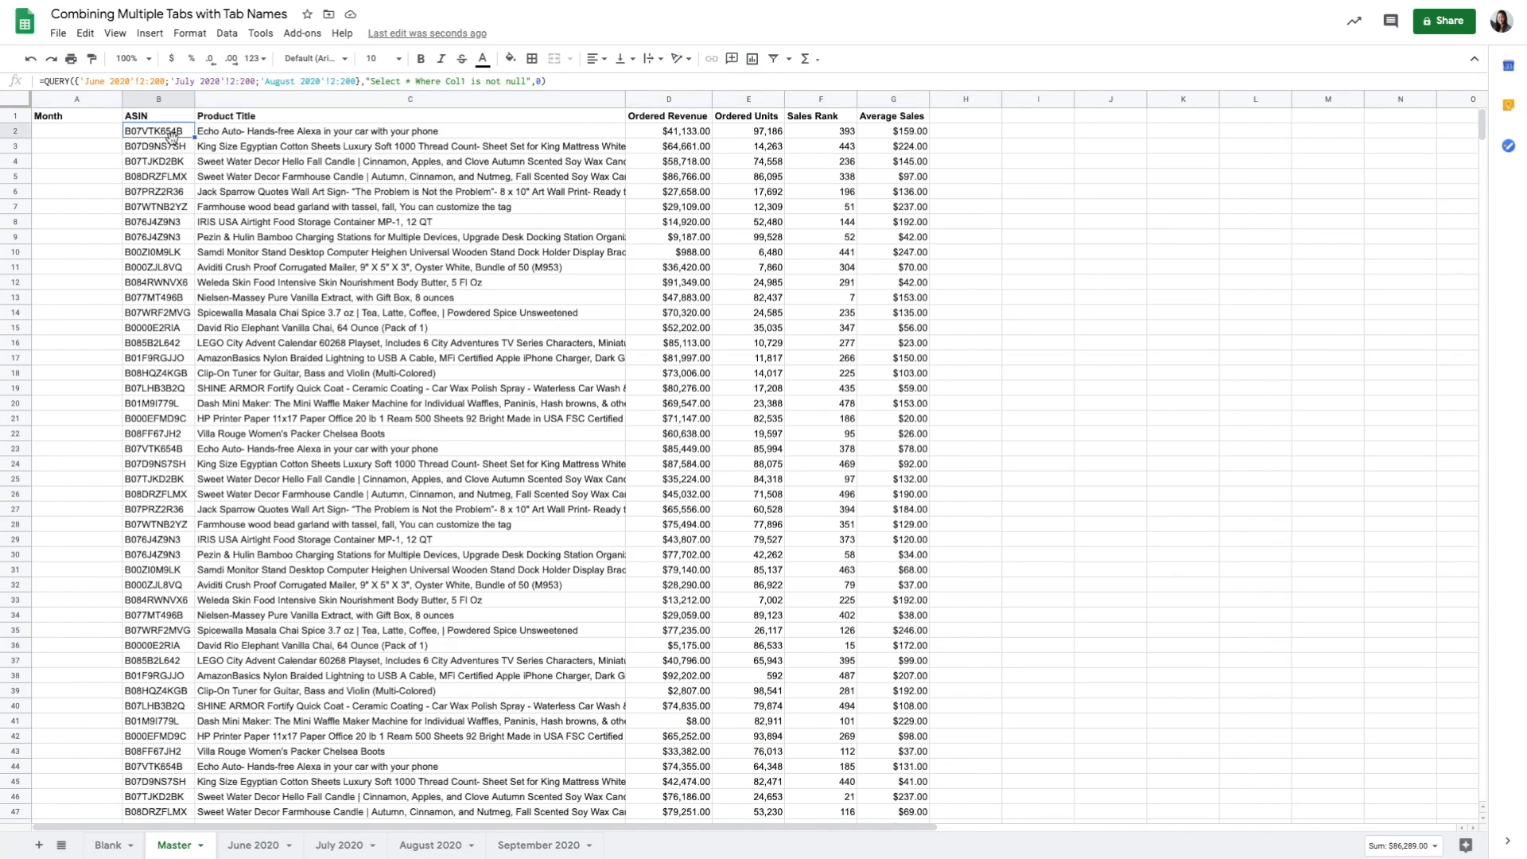
{"action": "left_click", "coordinate": [253, 844]}
{"action": "left_click_drag", "start_coordinate": [74, 136], "coordinate": [827, 436]}
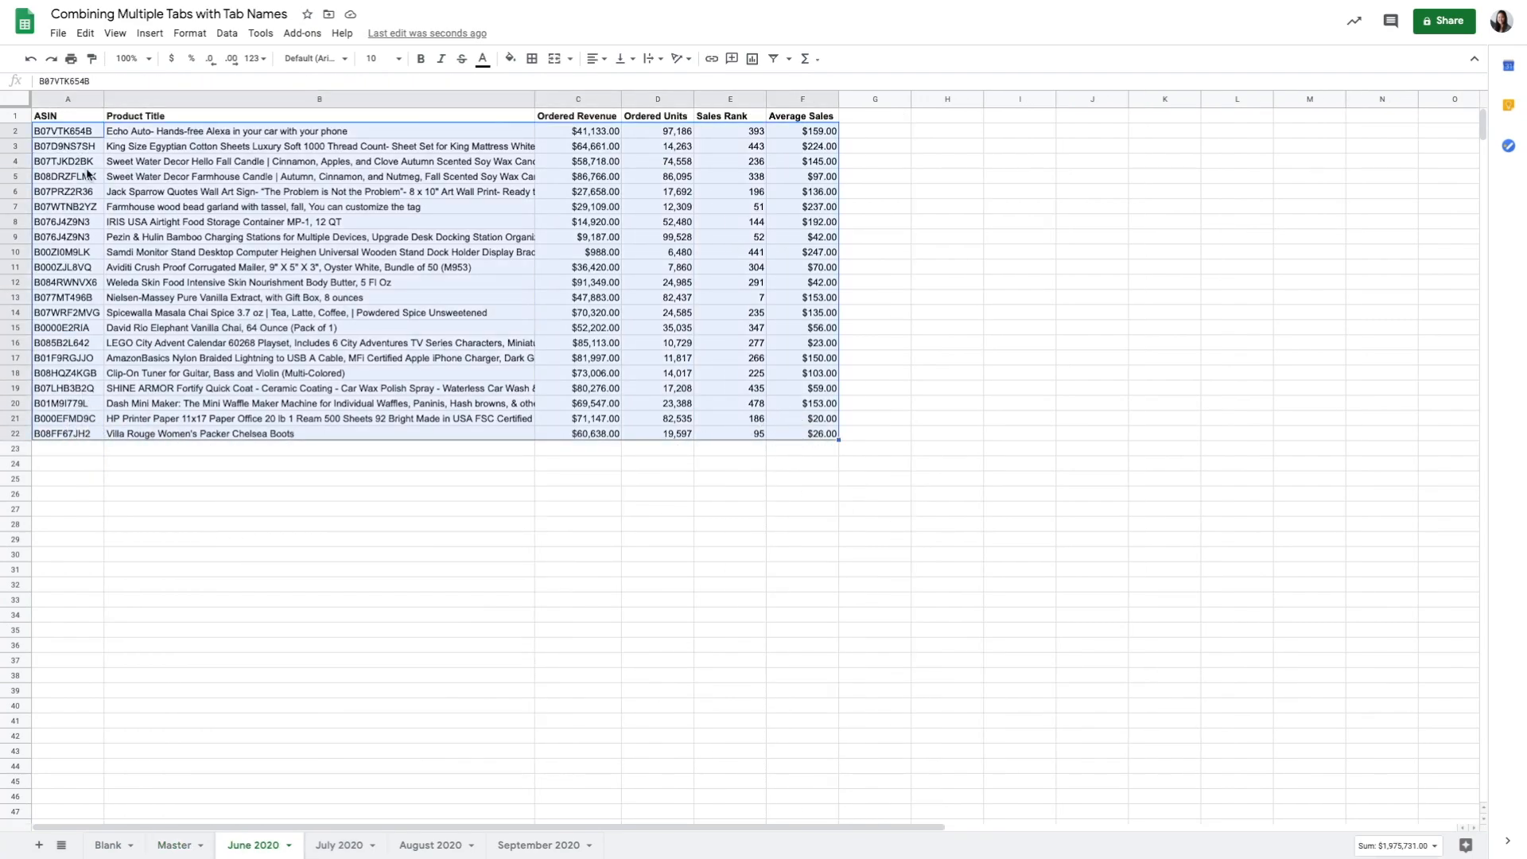
{"action": "left_click", "coordinate": [72, 133]}
{"action": "left_click", "coordinate": [174, 844]}
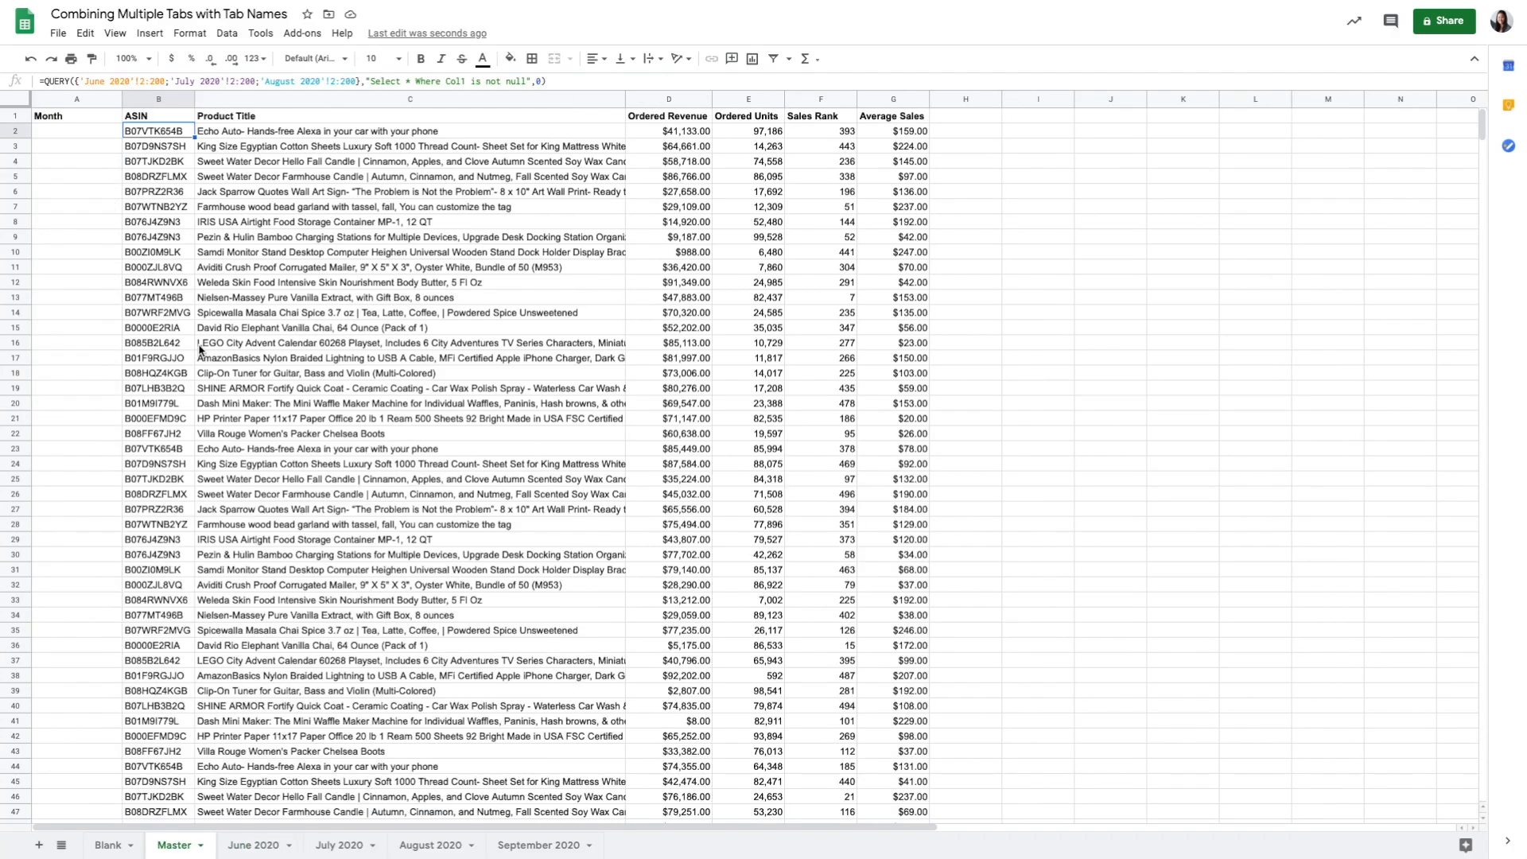
{"action": "scroll", "coordinate": [199, 248], "scroll_direction": "down", "scroll_amount": 3}
{"action": "scroll", "coordinate": [199, 246], "scroll_direction": "up", "scroll_amount": 3}
{"action": "left_click", "coordinate": [138, 82]}
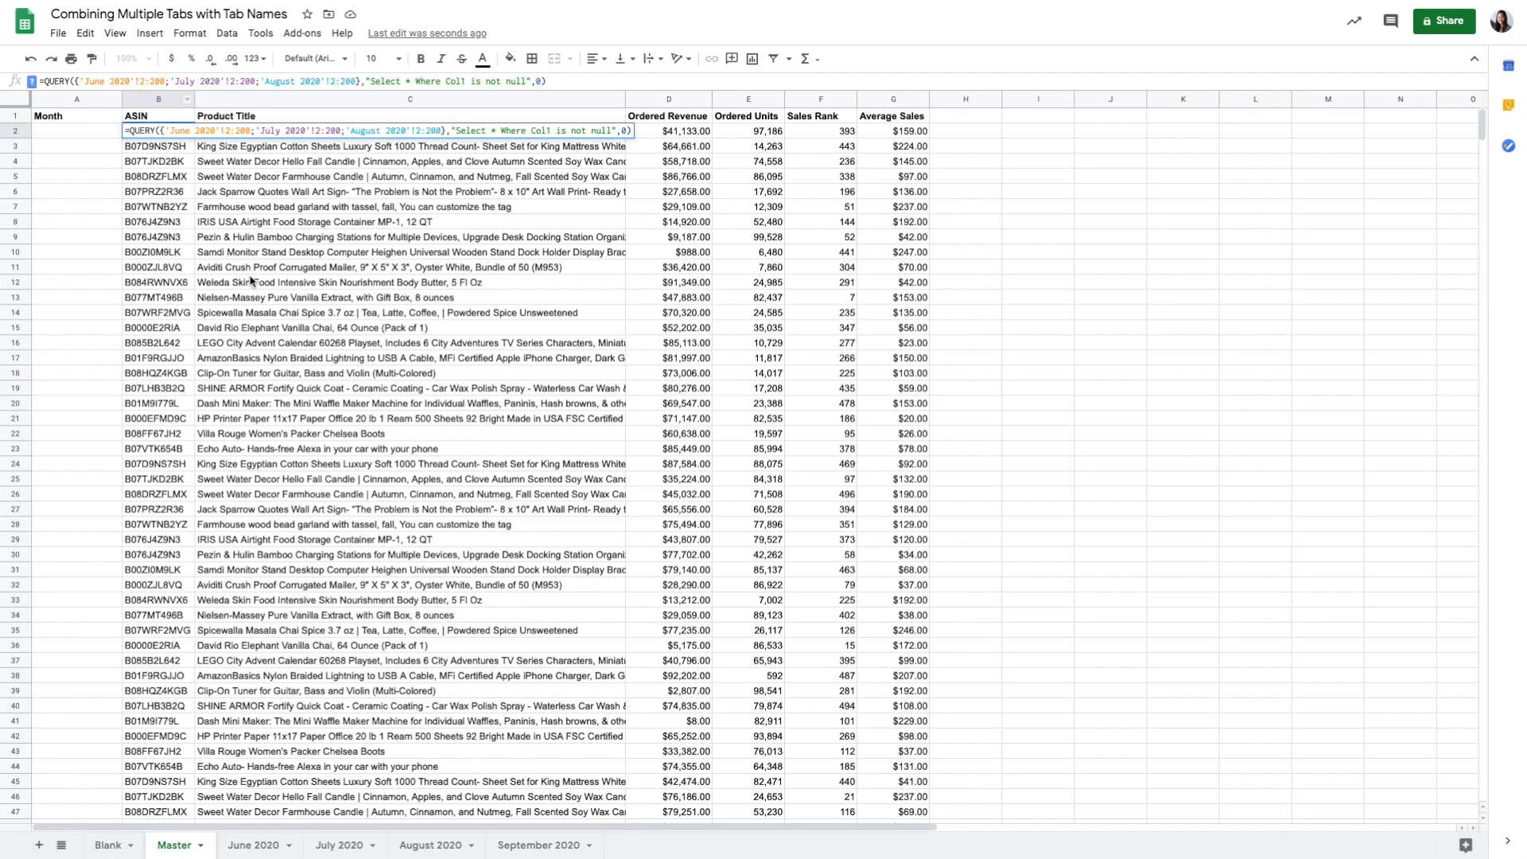
{"action": "key", "text": "Return"}
Step: Examine the June 2020 sheet's column extent through column Z, and compare Master's Month column with its combined data
{"action": "left_click", "coordinate": [253, 845]}
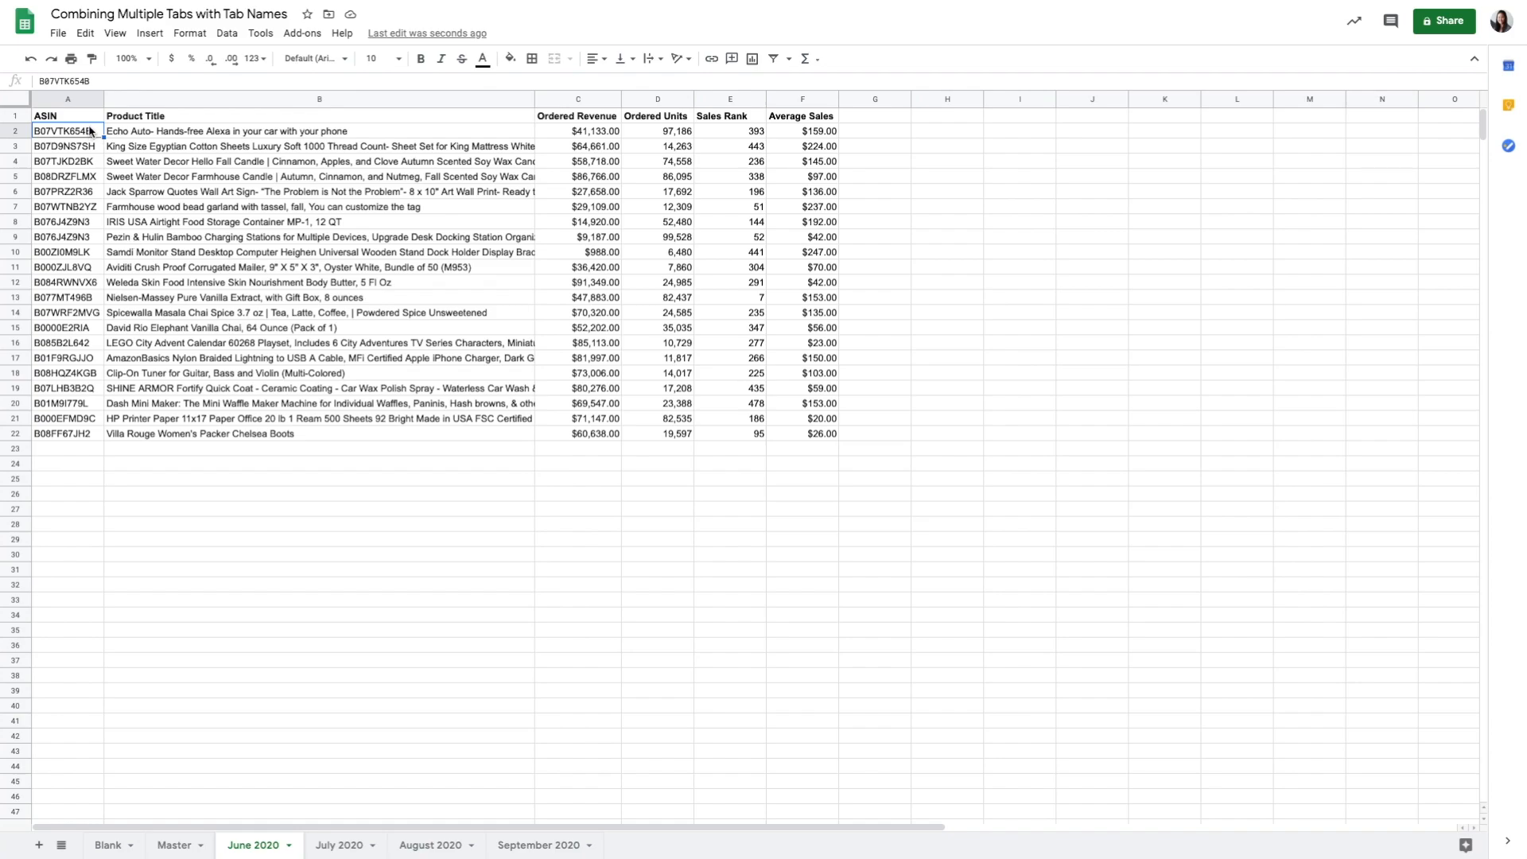
{"action": "left_click", "coordinate": [69, 100]}
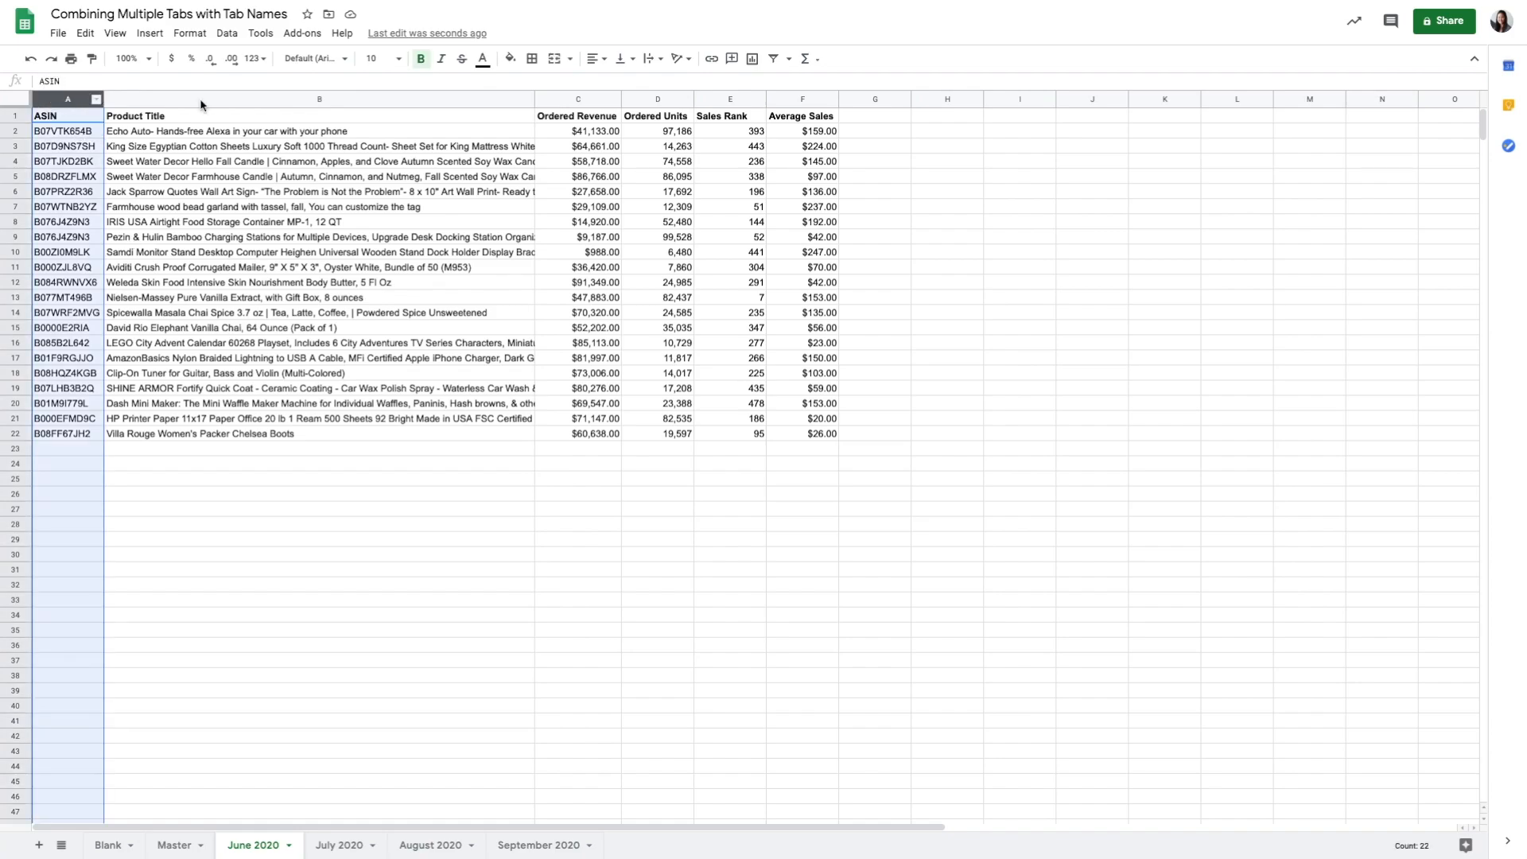
{"action": "left_click", "coordinate": [805, 101]}
{"action": "left_click", "coordinate": [10, 104]}
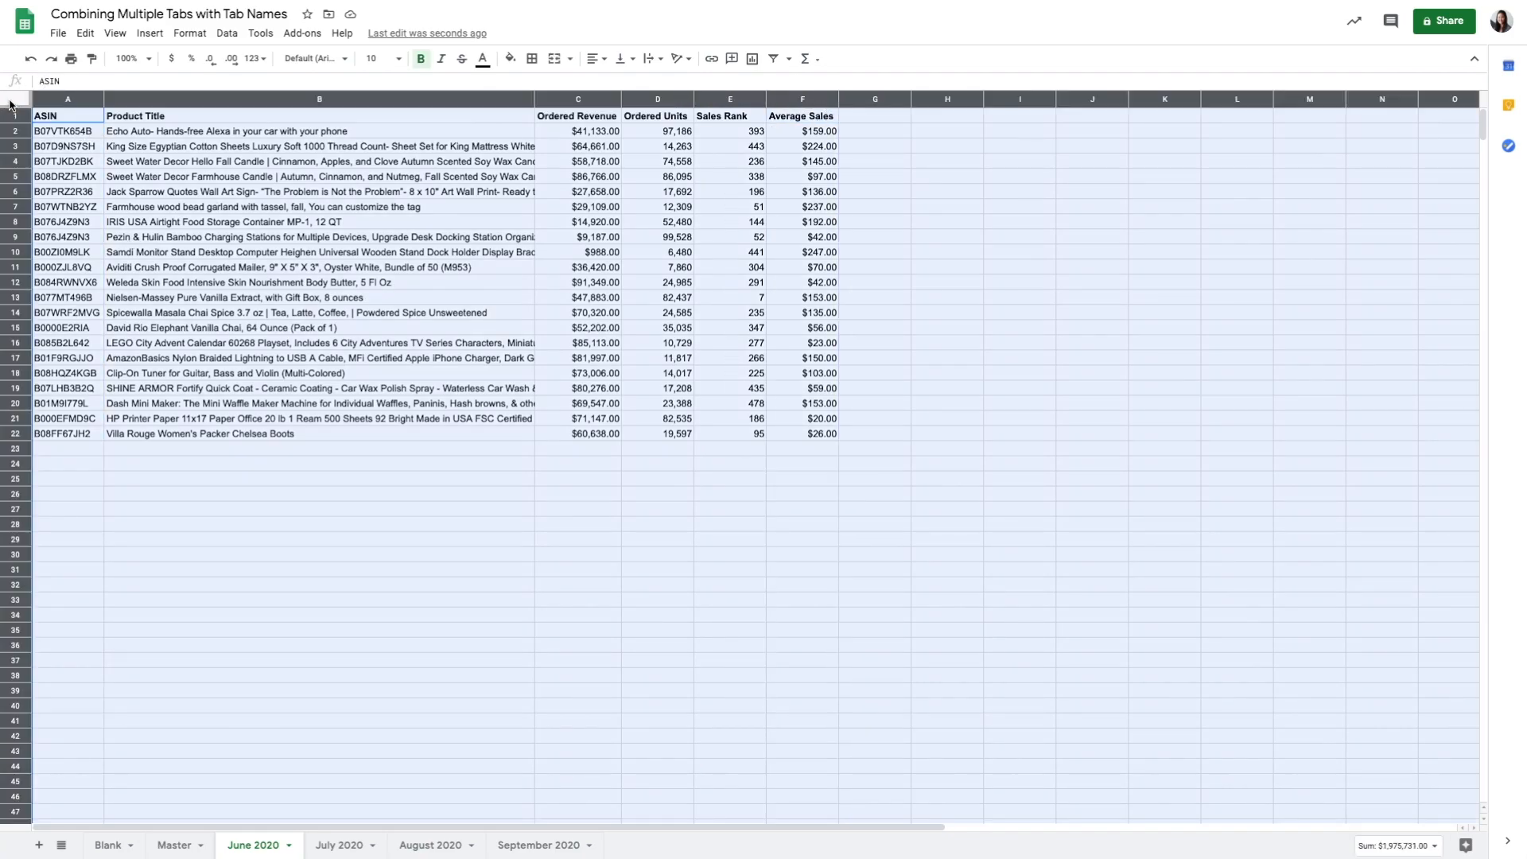
{"action": "left_click", "coordinate": [79, 118]}
{"action": "left_click_drag", "start_coordinate": [800, 827], "coordinate": [1408, 808]}
{"action": "left_click", "coordinate": [1356, 105]}
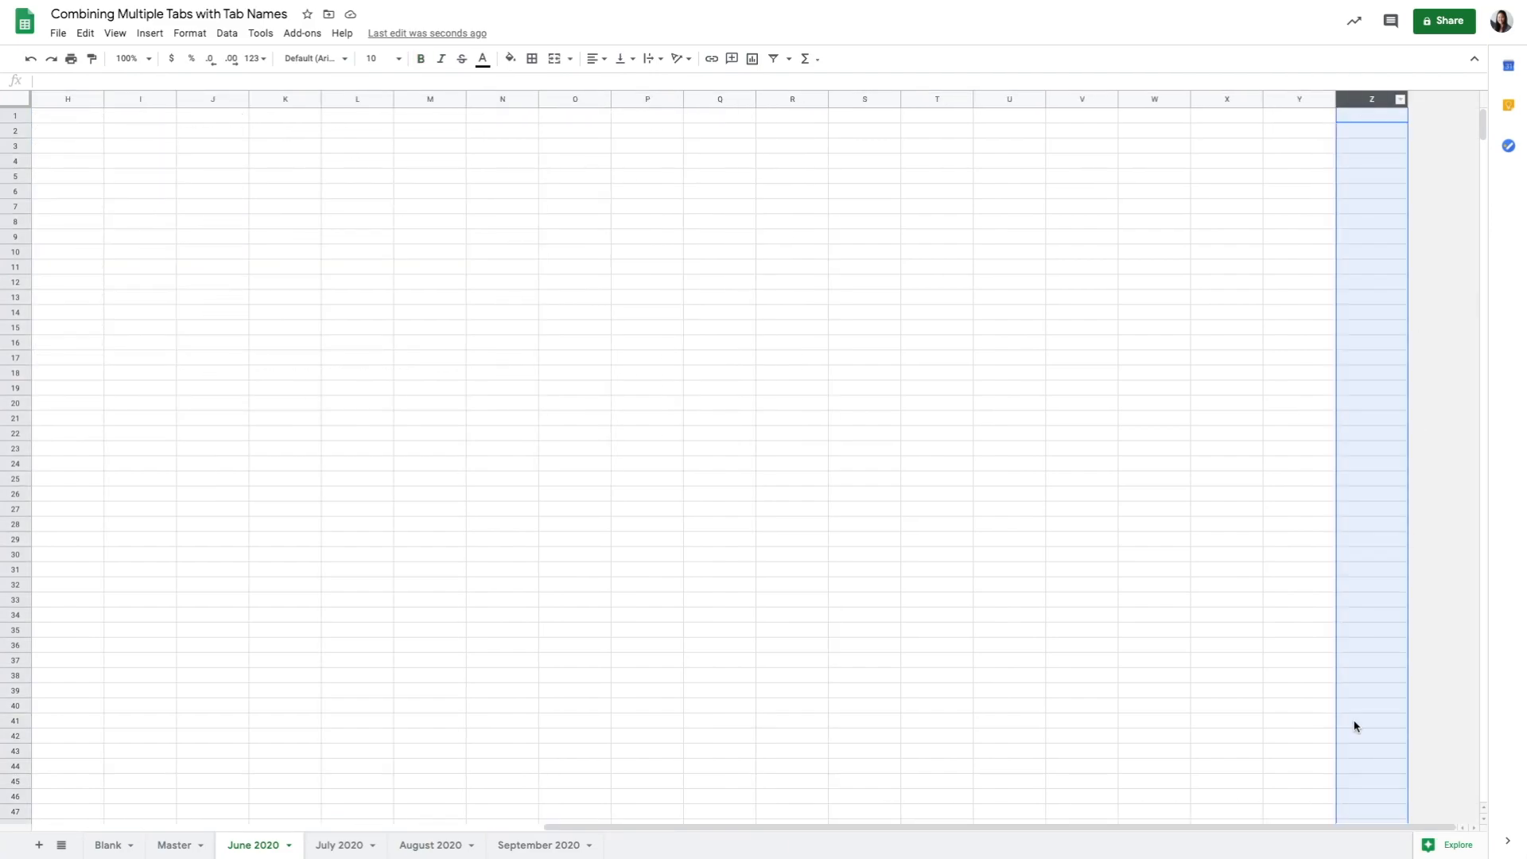
{"action": "left_click_drag", "start_coordinate": [1210, 828], "coordinate": [632, 835]}
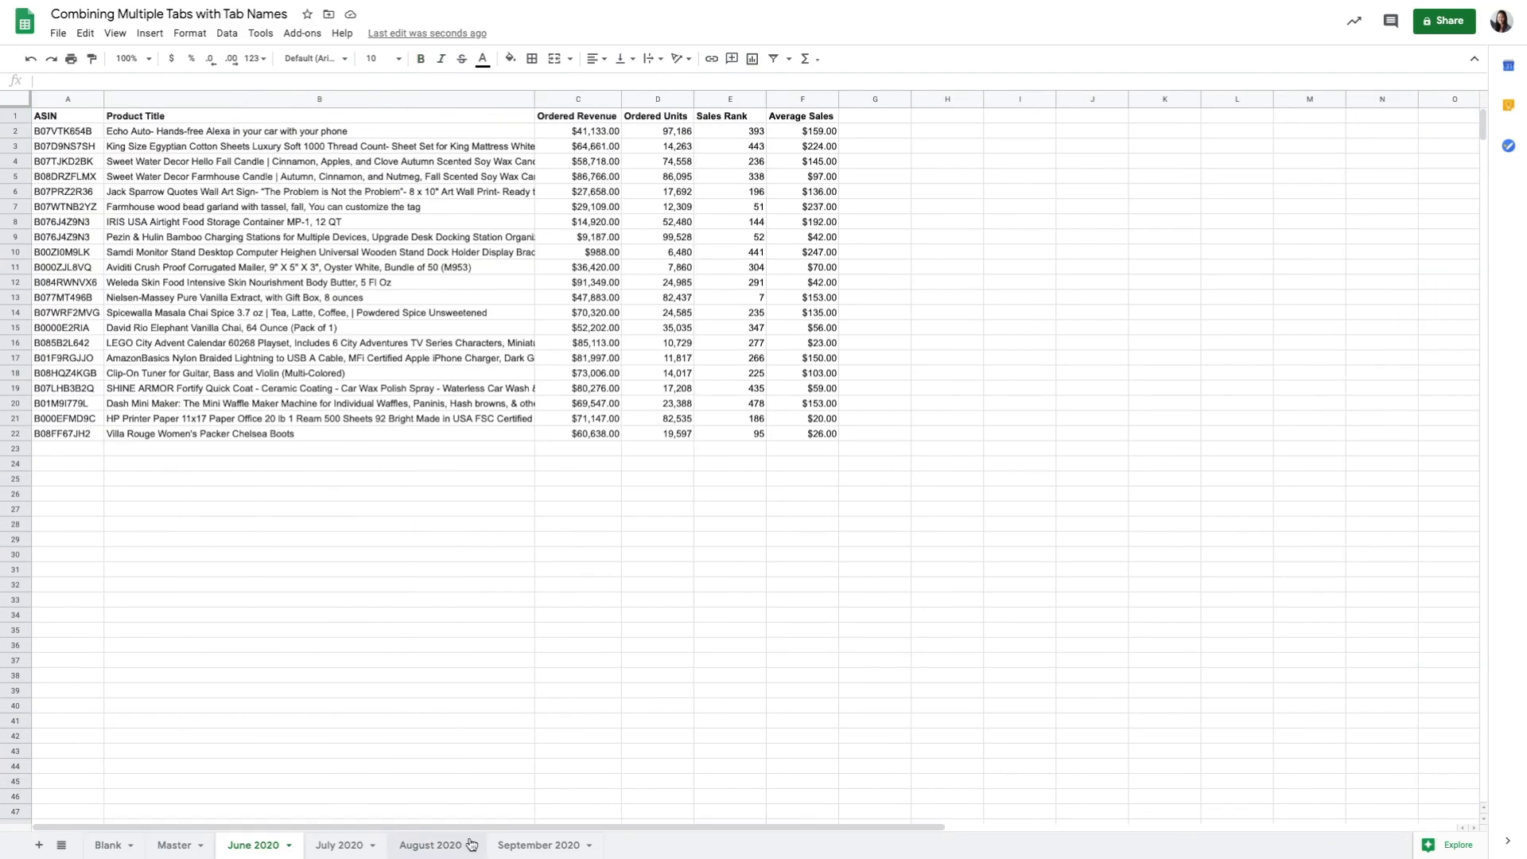
{"action": "left_click", "coordinate": [65, 123]}
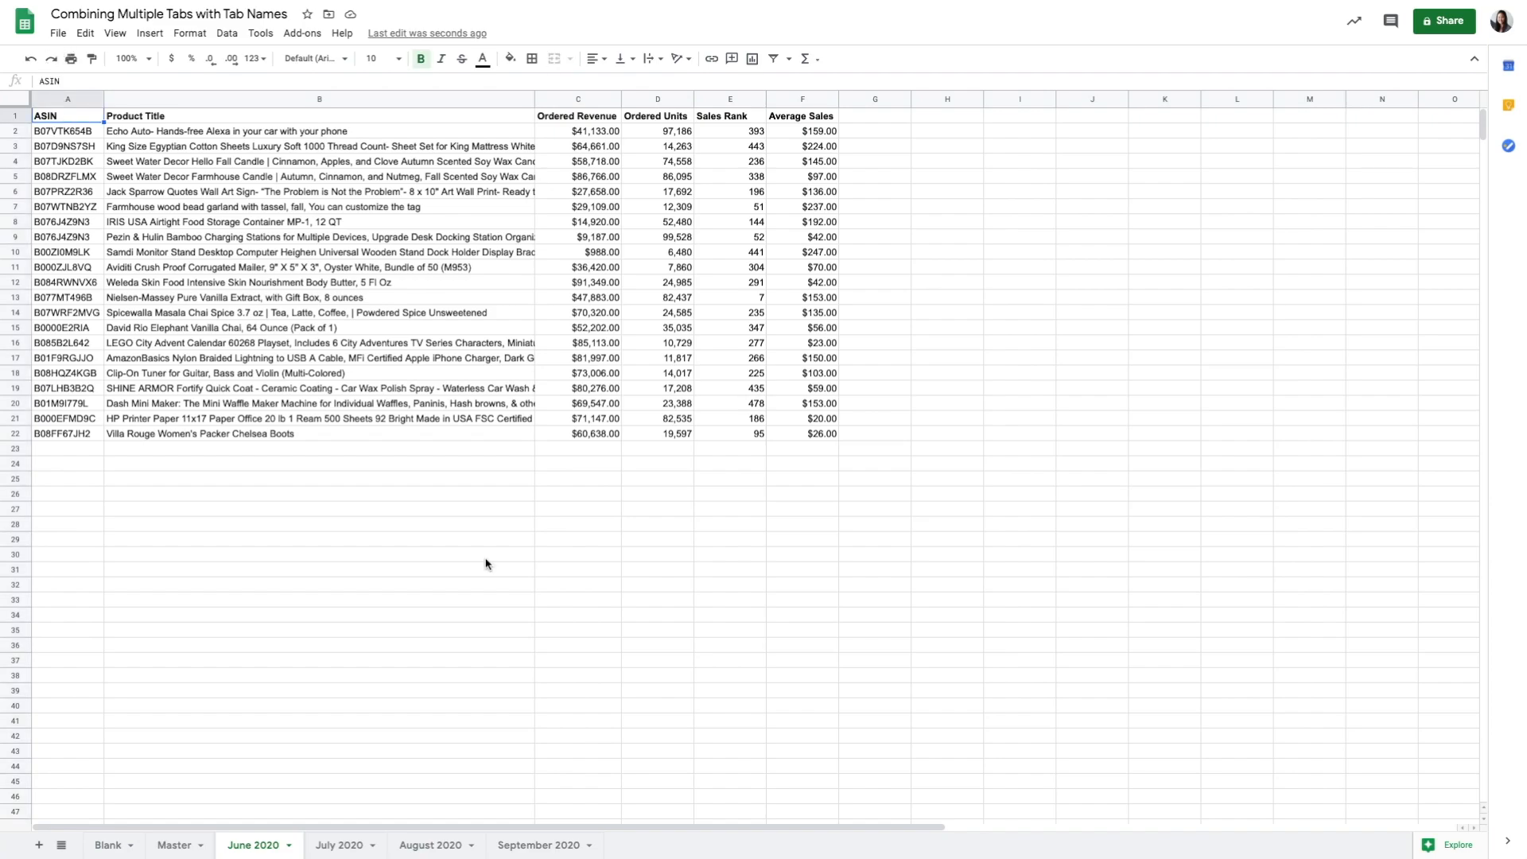
{"action": "left_click_drag", "start_coordinate": [624, 826], "coordinate": [51, 827]}
{"action": "left_click", "coordinate": [175, 845]}
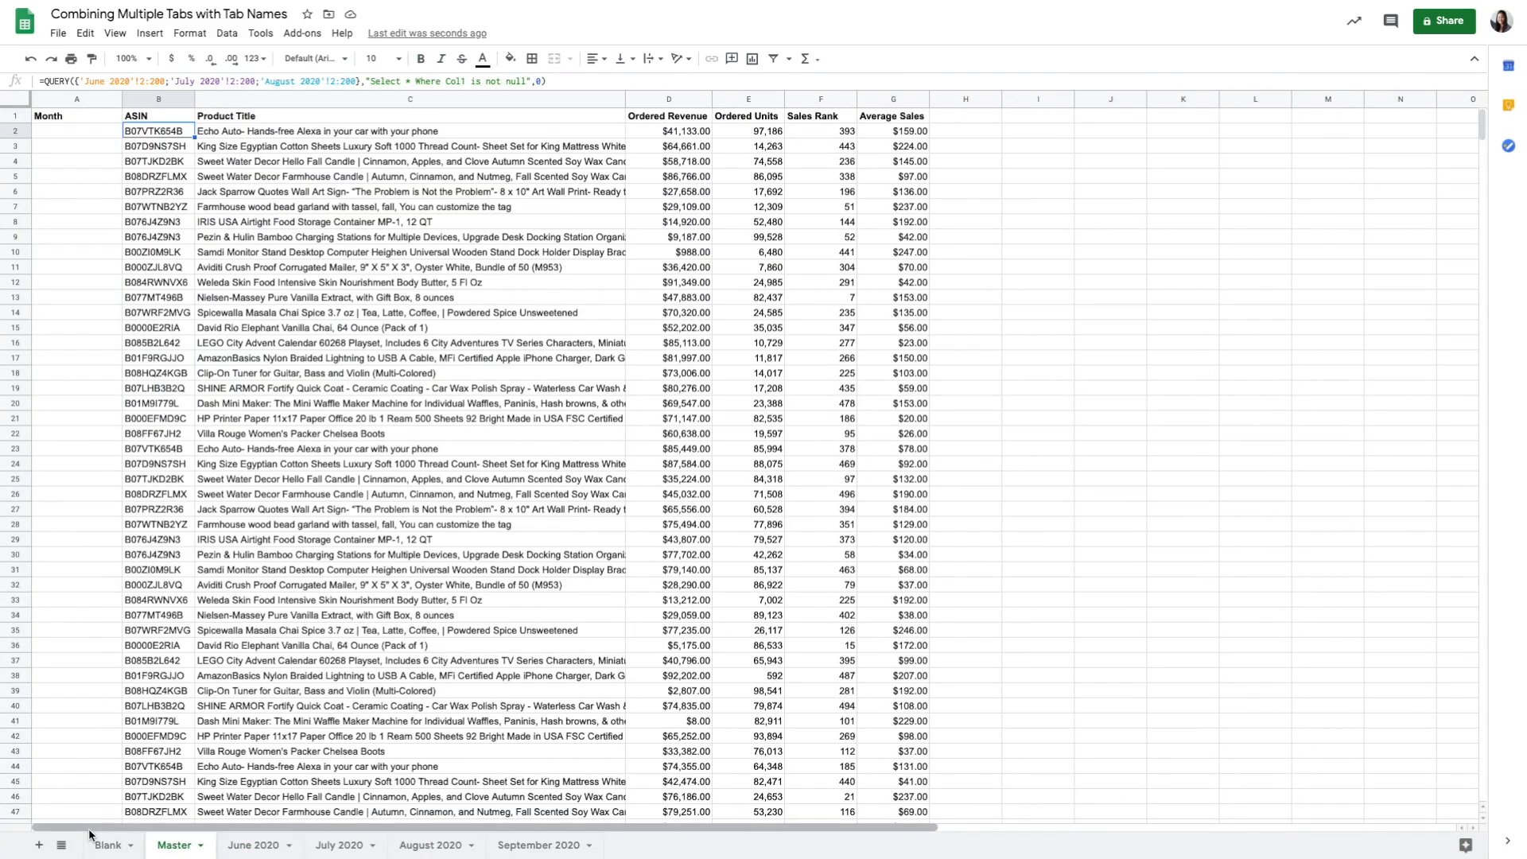
{"action": "left_click", "coordinate": [61, 120]}
{"action": "left_click", "coordinate": [60, 99]}
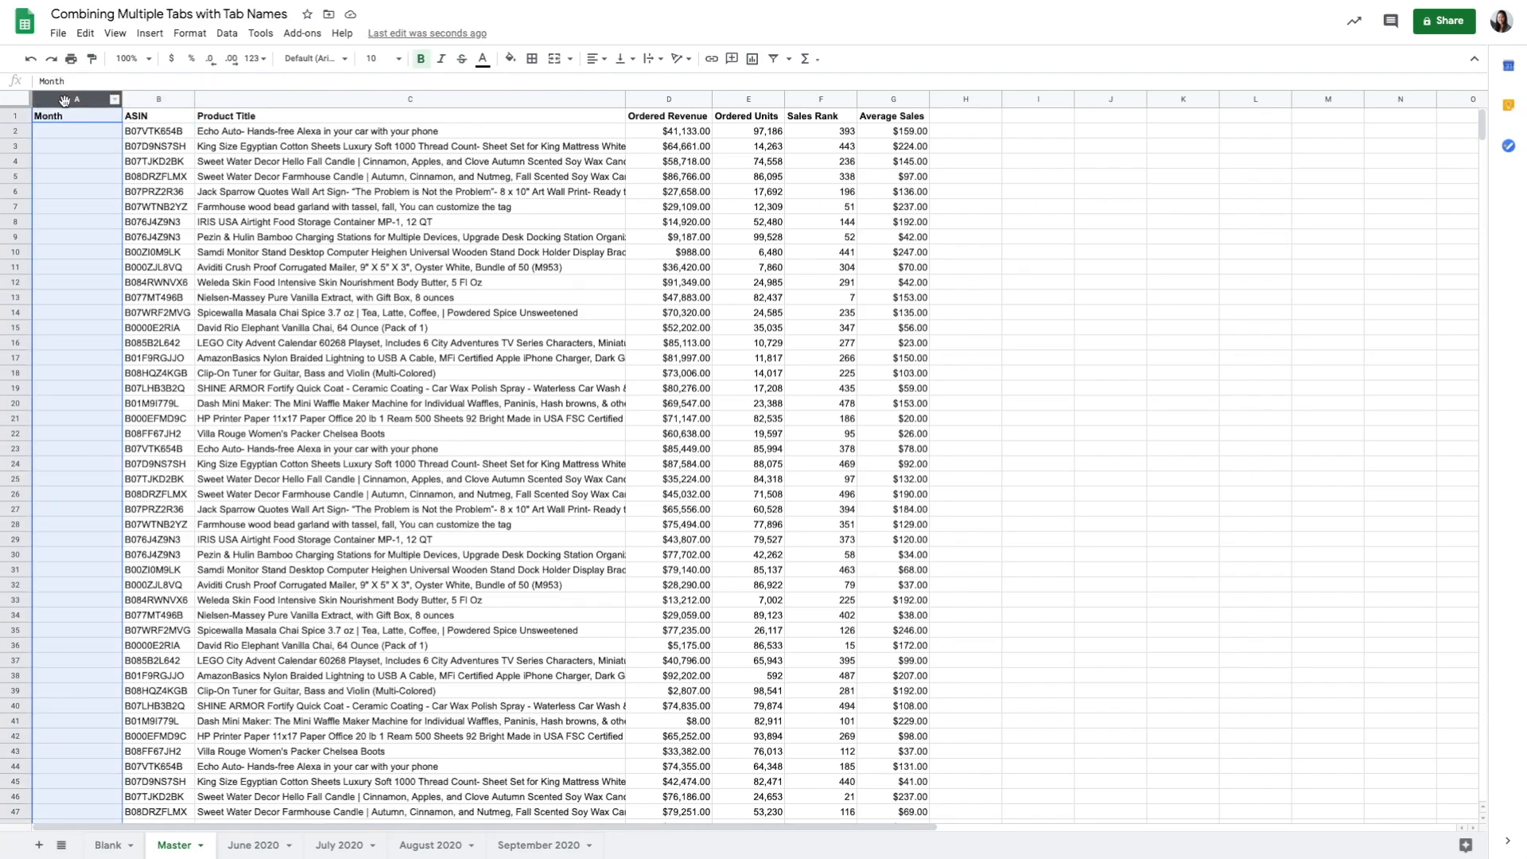
{"action": "left_click", "coordinate": [59, 130]}
{"action": "left_click_drag", "start_coordinate": [158, 131], "coordinate": [907, 509]}
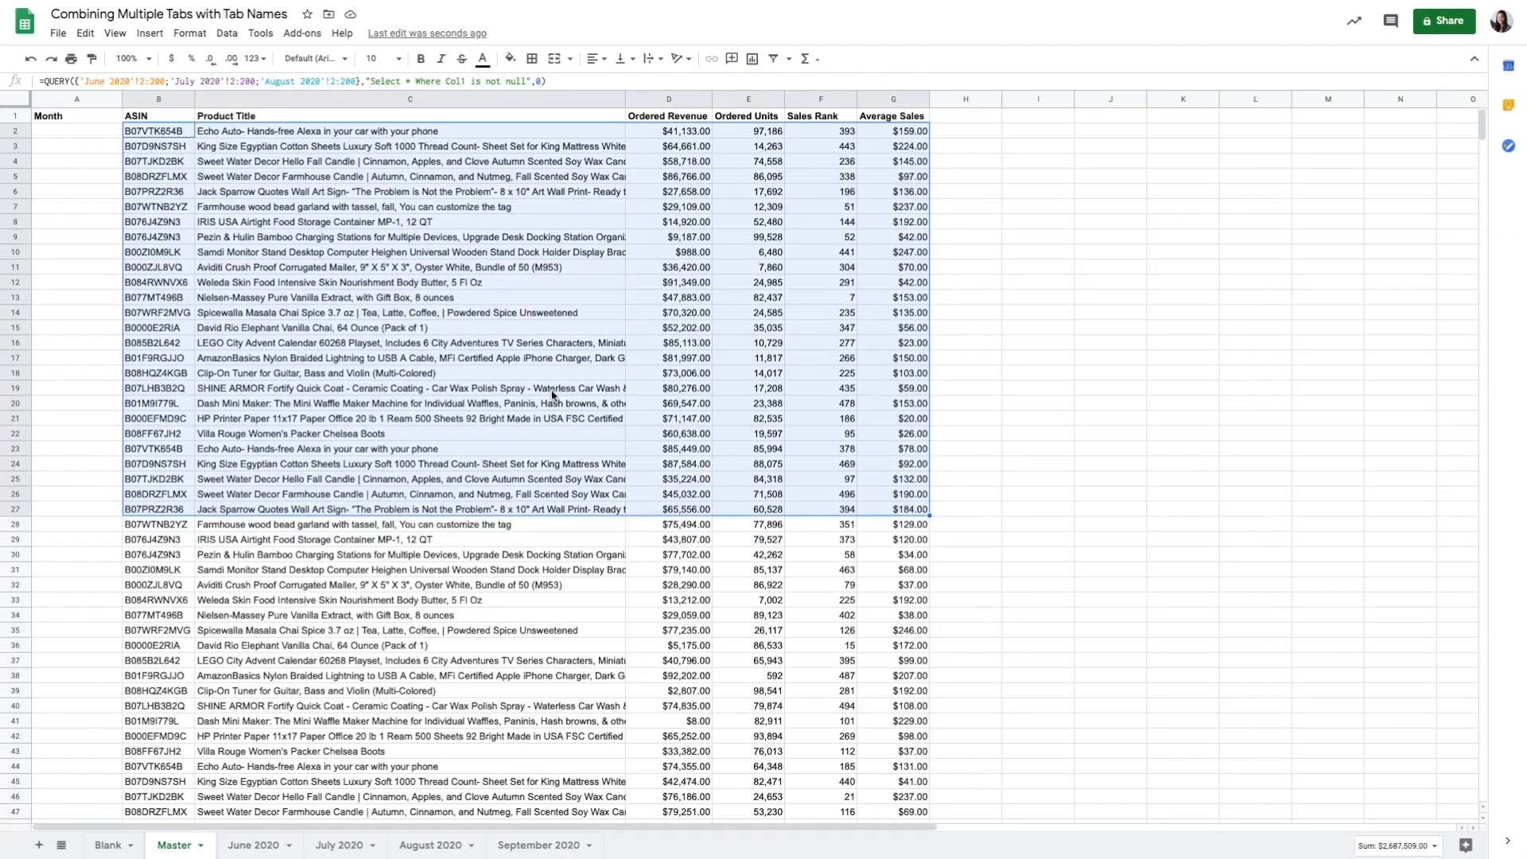
Step: Enter a test reference to cell C7 of the September 2020 sheet in Master's A2 and inspect its sheet-name part
{"action": "left_click", "coordinate": [93, 132]}
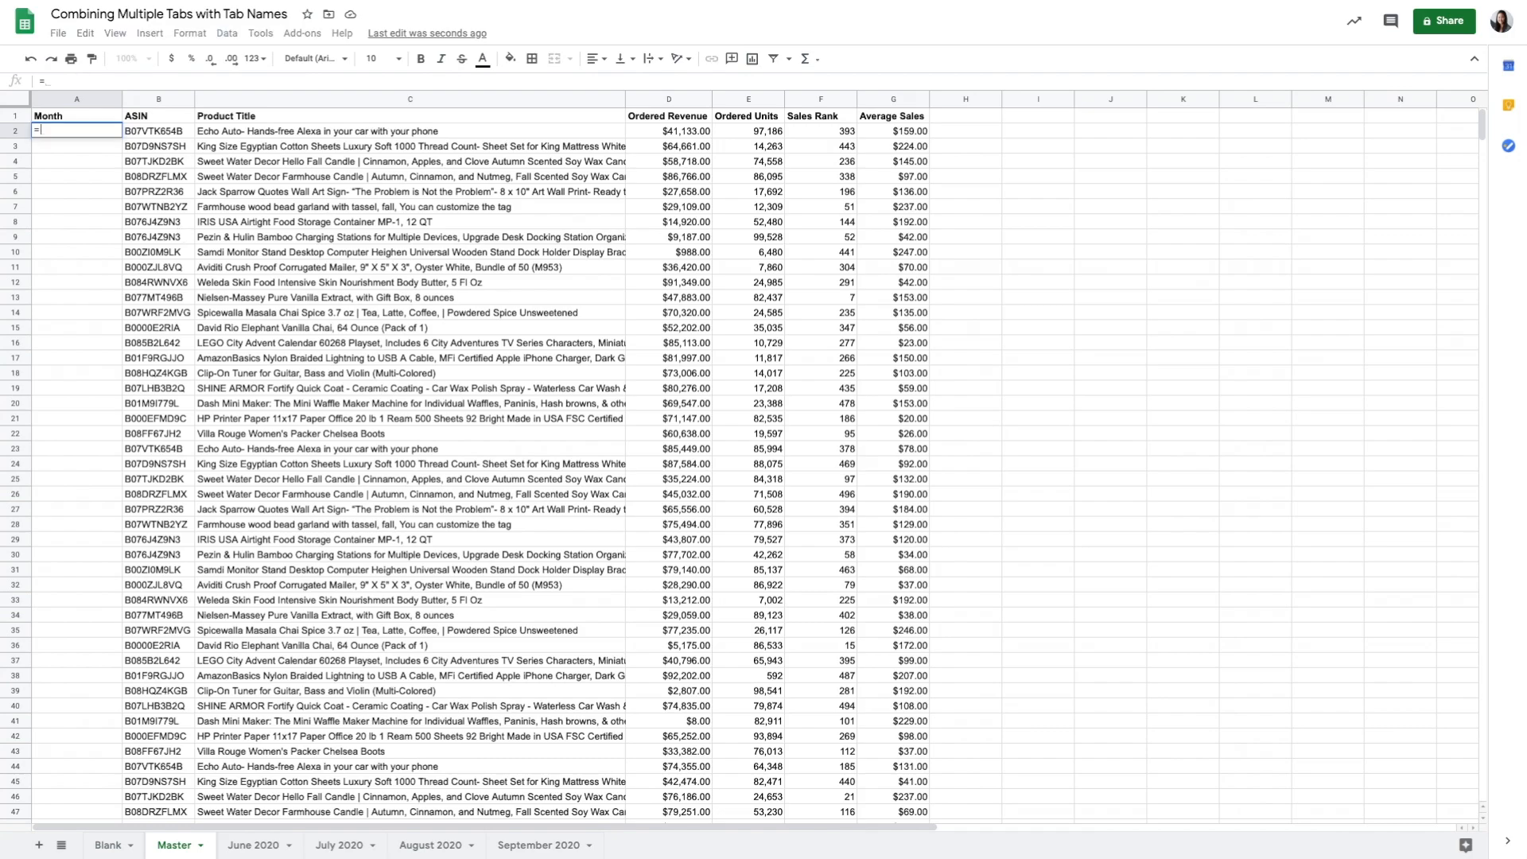
{"action": "left_click", "coordinate": [538, 844]}
{"action": "left_click", "coordinate": [188, 213]}
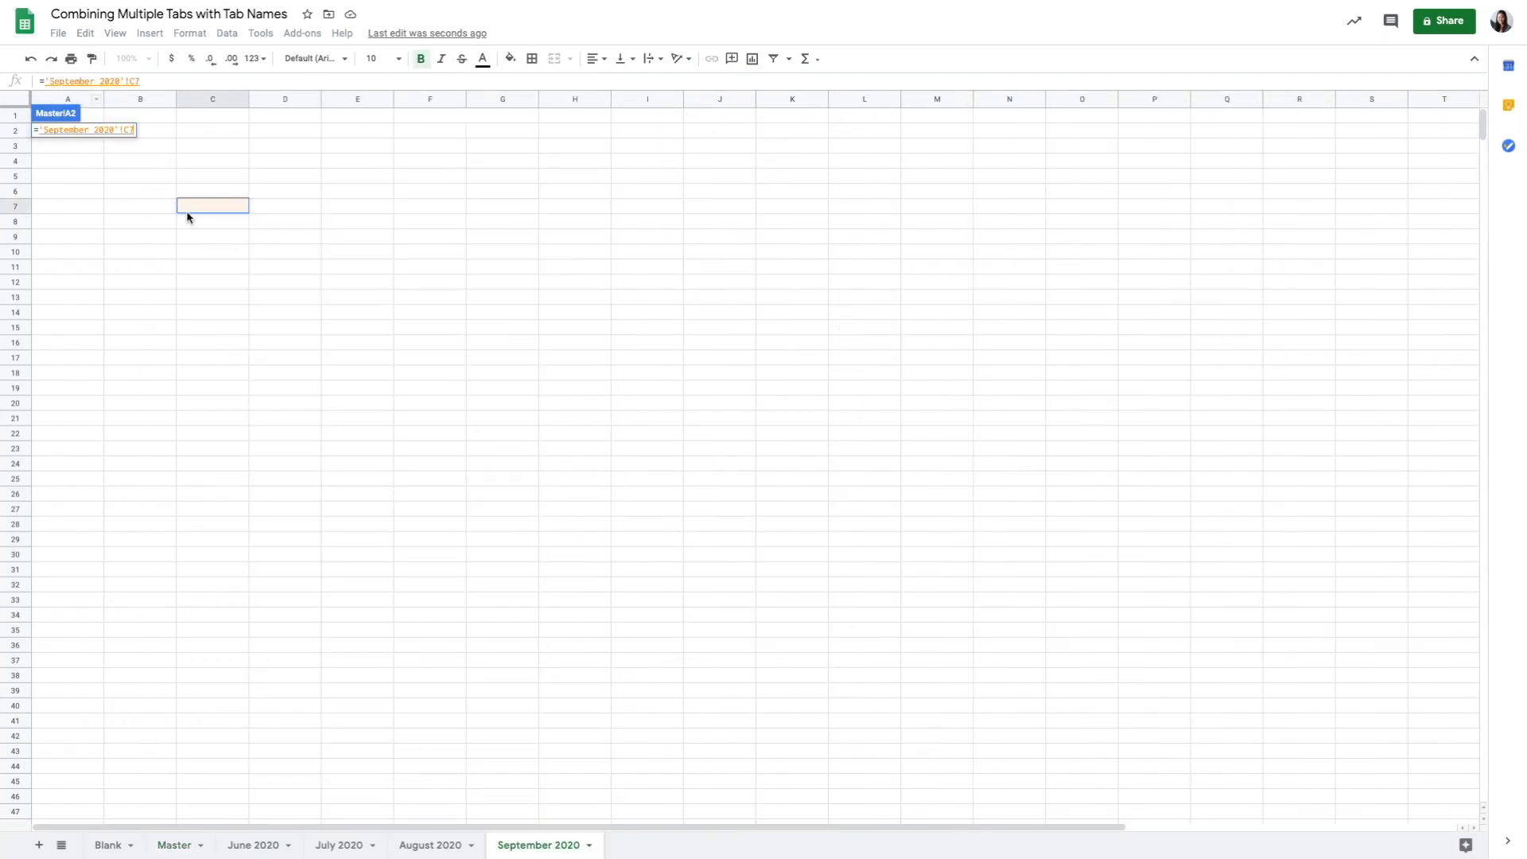
{"action": "key", "text": "Return"}
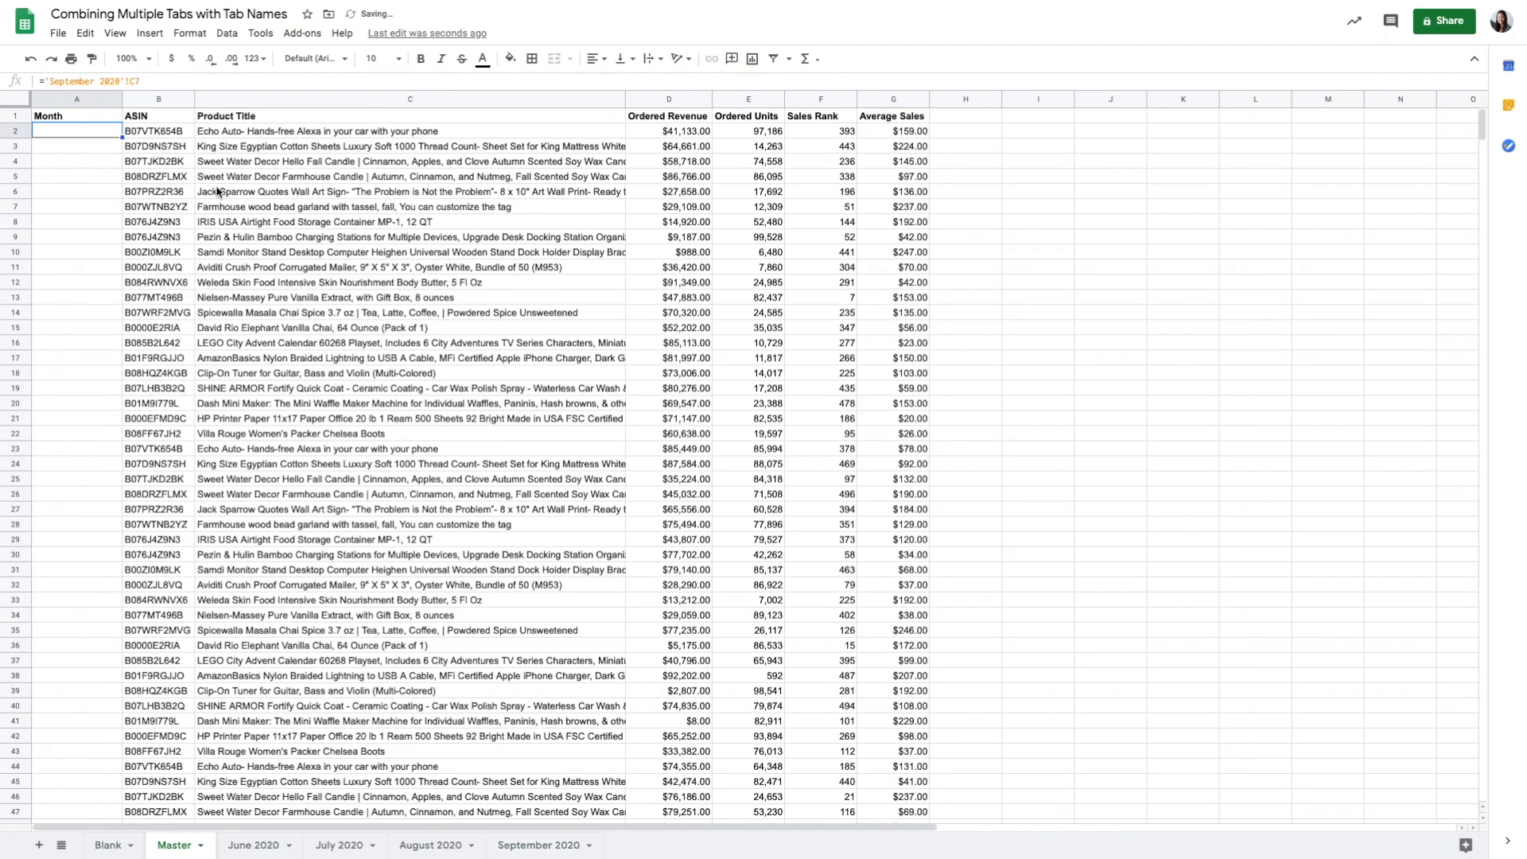
{"action": "left_click", "coordinate": [56, 83]}
{"action": "left_click_drag", "start_coordinate": [45, 81], "coordinate": [152, 81]}
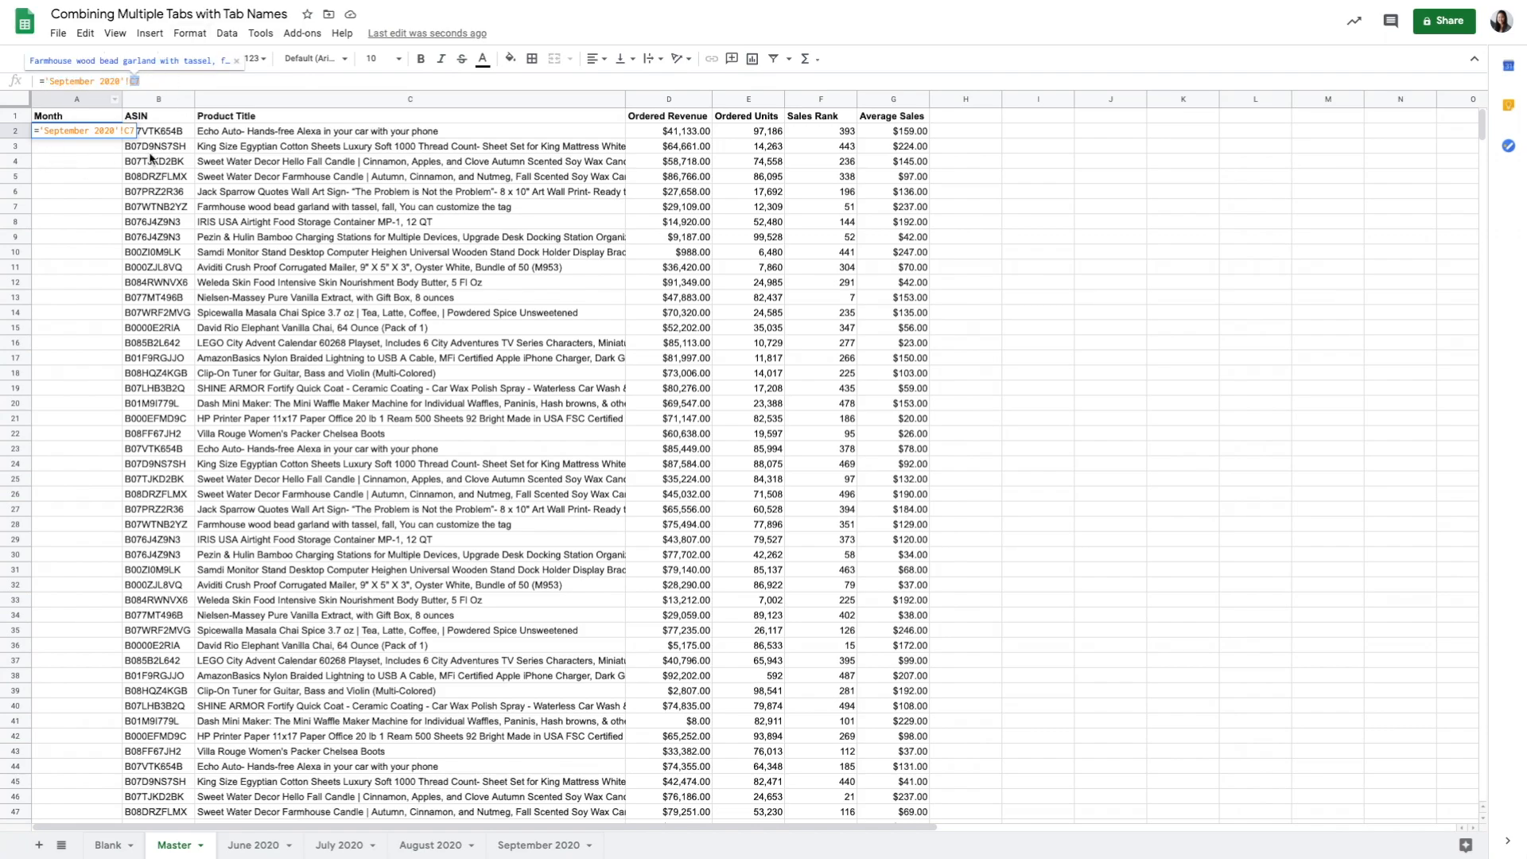
{"action": "key", "text": "Escape"}
Step: Start a CELL formula in A2 and read the function's help article for the available info_type values
{"action": "type", "text": "=CELL"}
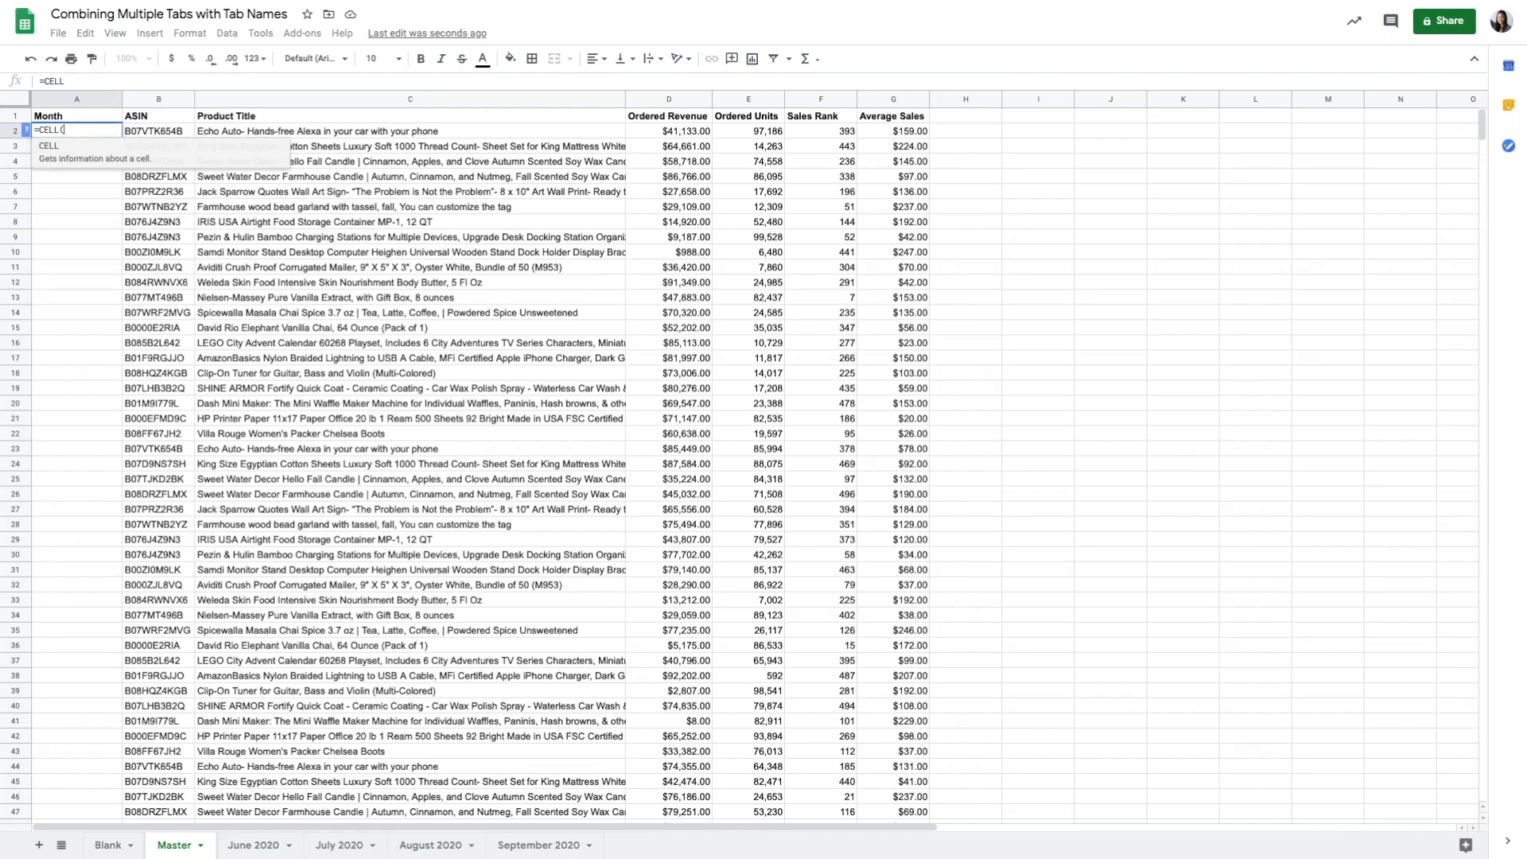
{"action": "type", "text": "("}
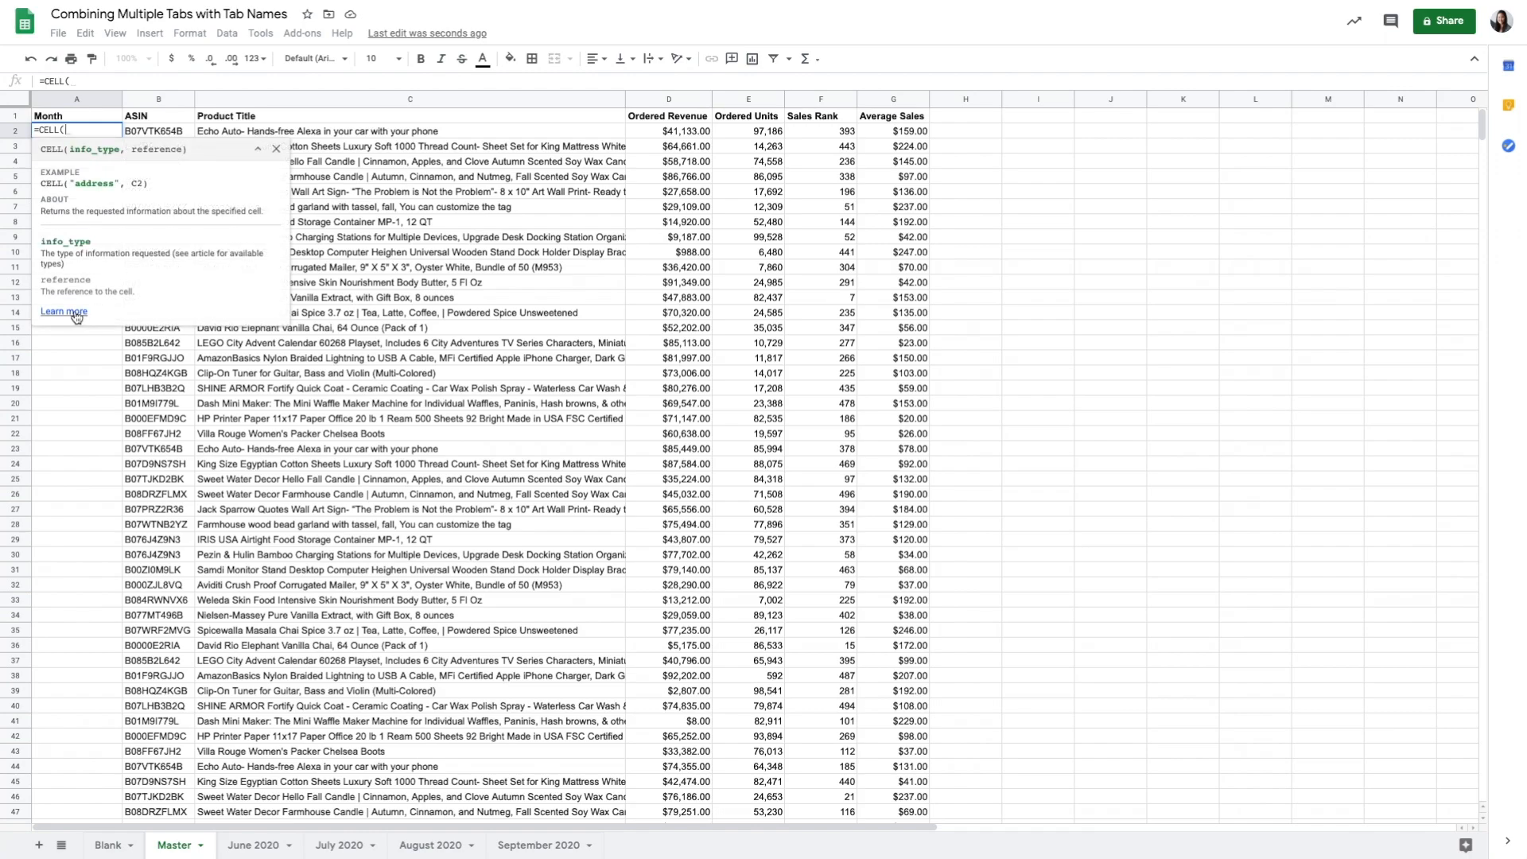
{"action": "left_click", "coordinate": [64, 311]}
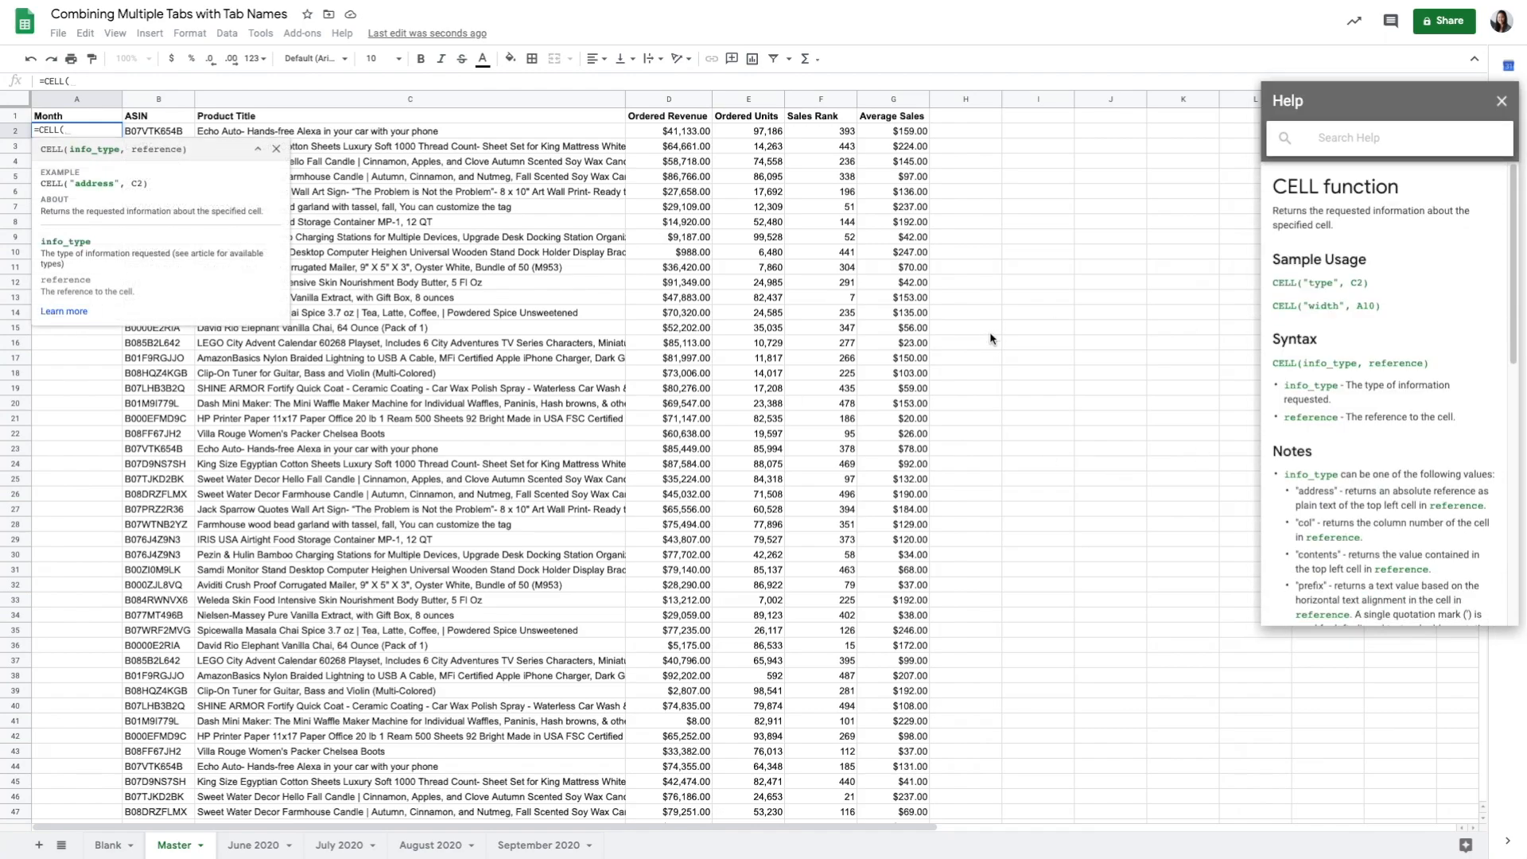
{"action": "left_click_drag", "start_coordinate": [1331, 400], "coordinate": [1283, 386]}
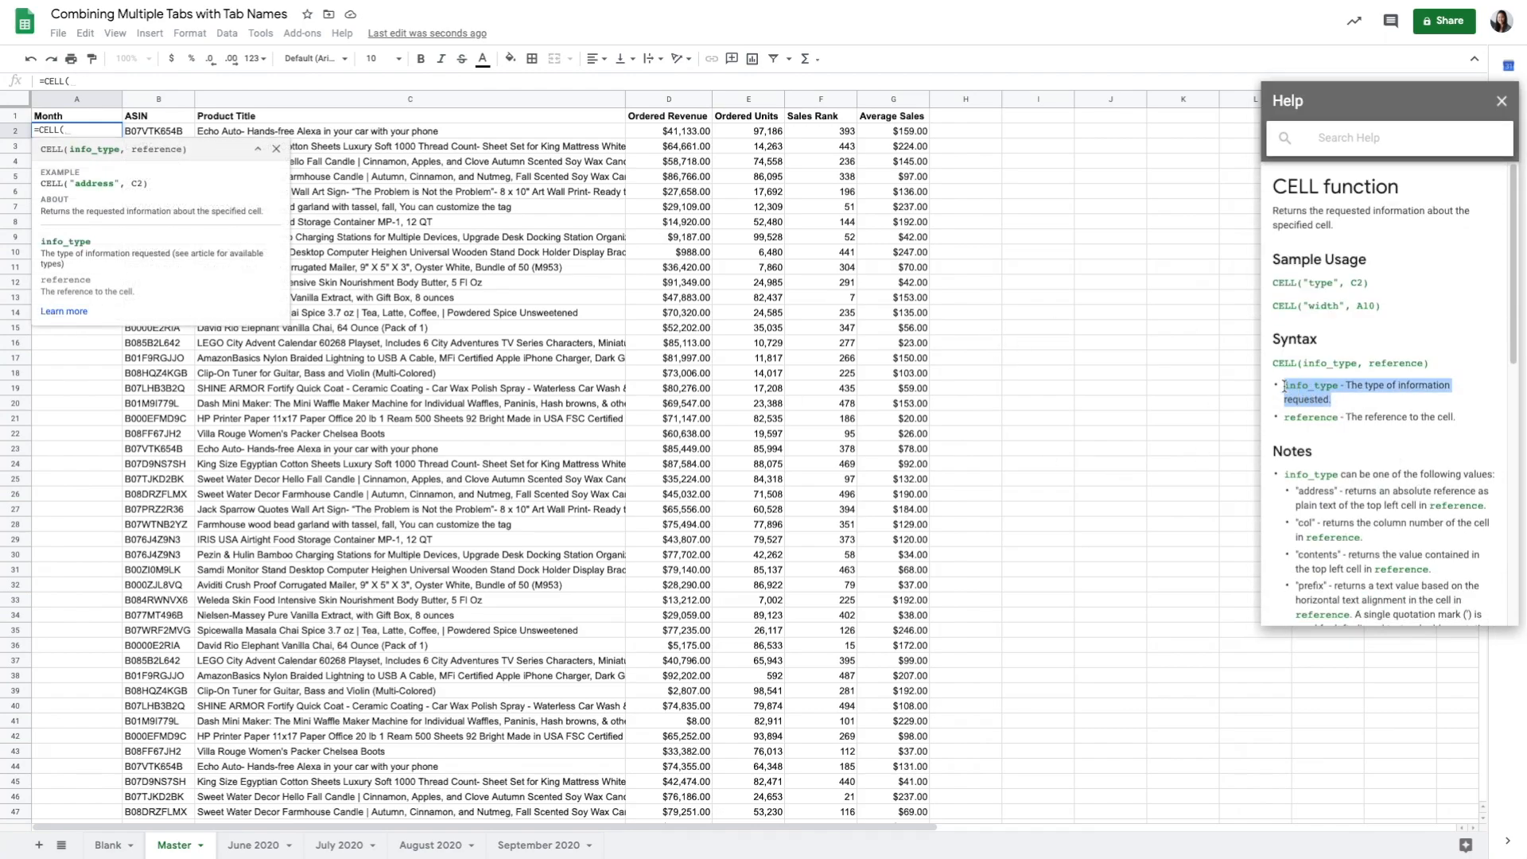
{"action": "scroll", "coordinate": [1320, 380], "scroll_direction": "down", "scroll_amount": 3}
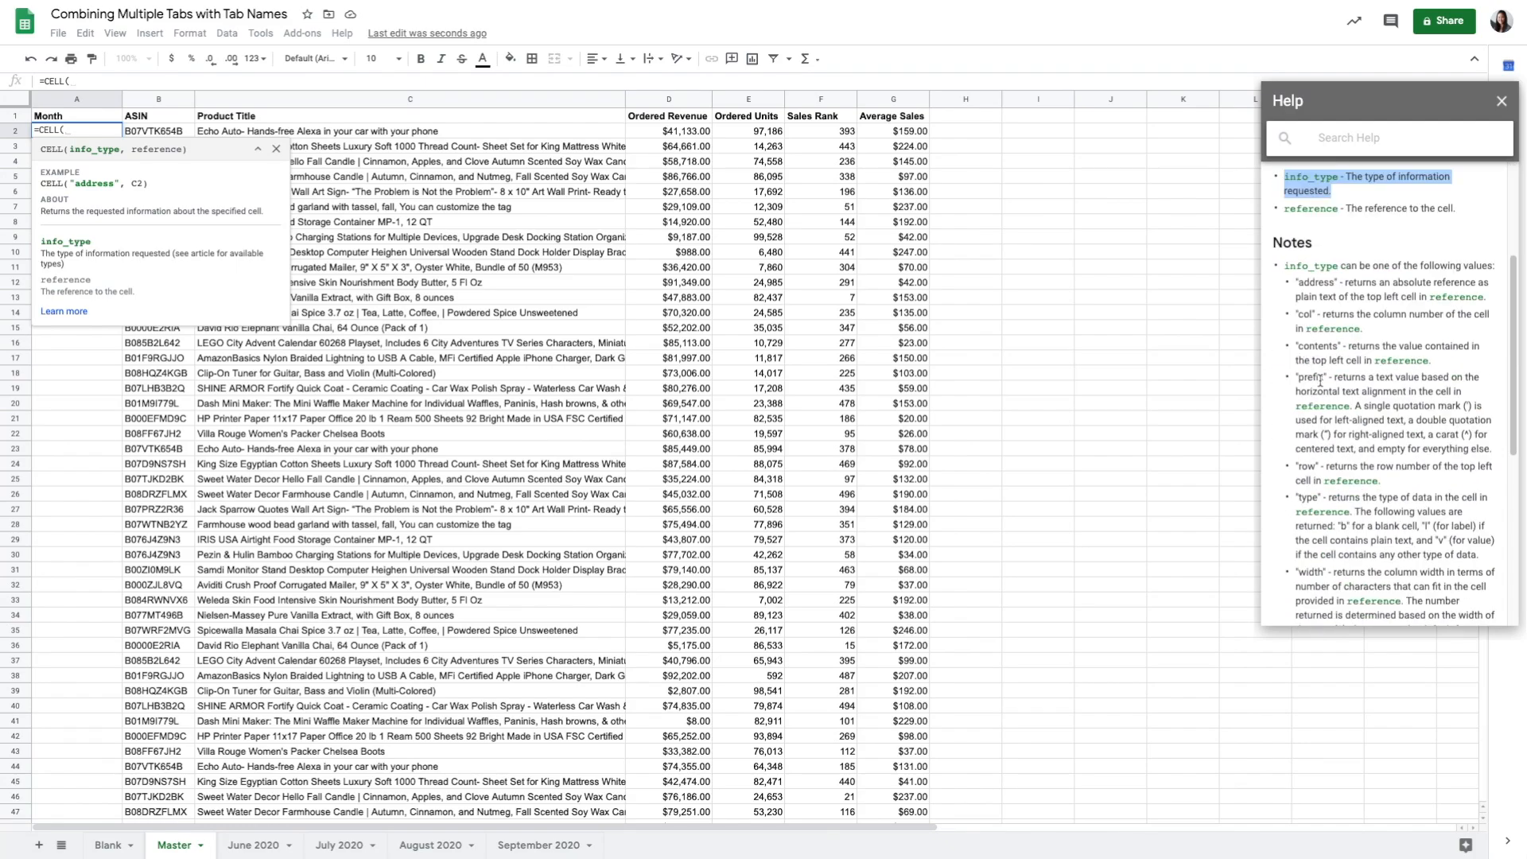
{"action": "left_click", "coordinate": [1319, 380]}
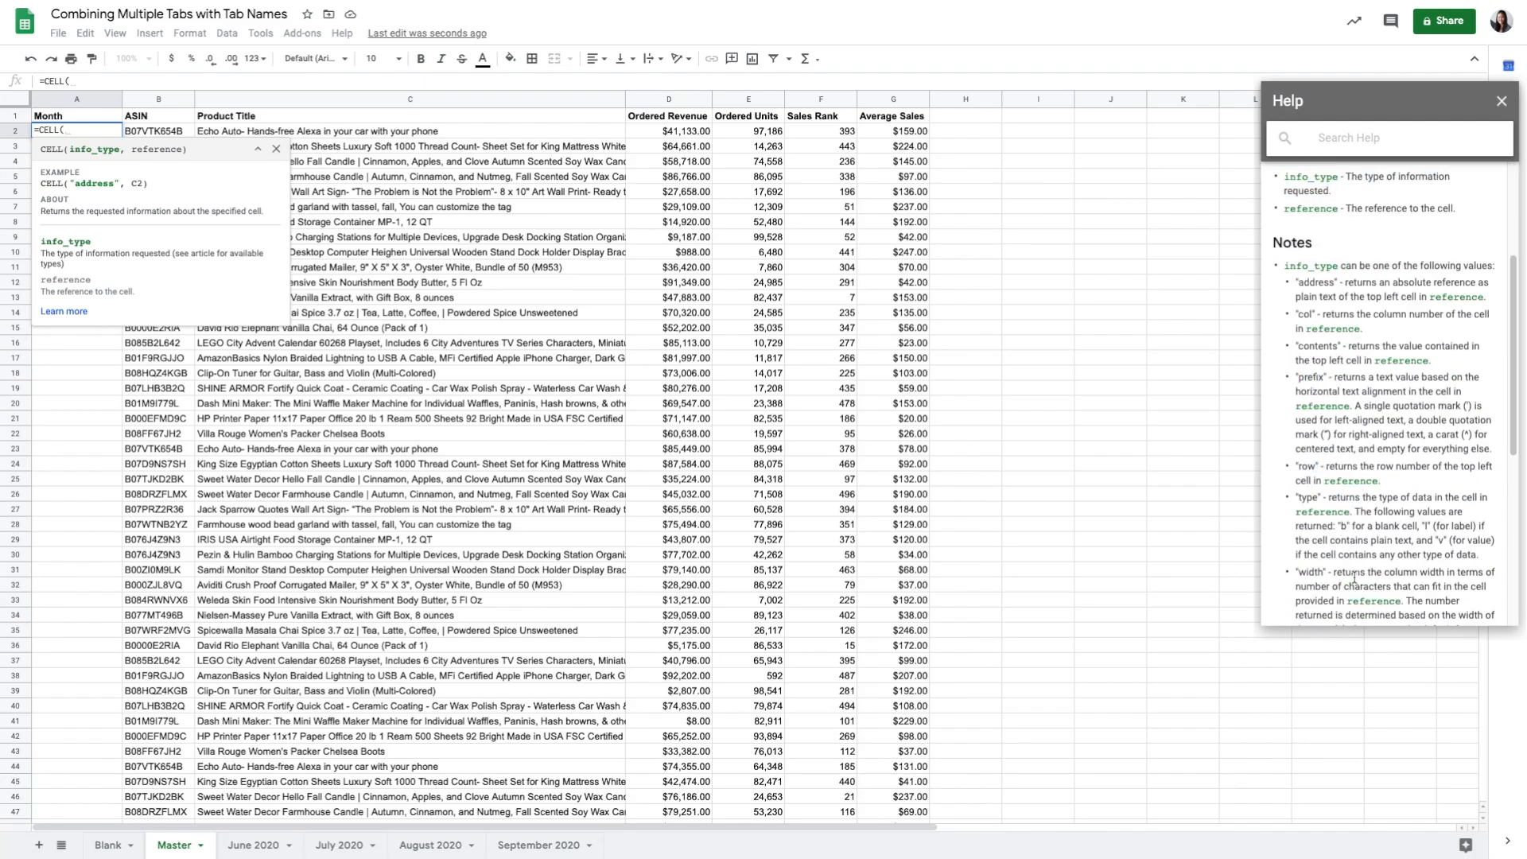
{"action": "double_click", "coordinate": [1316, 283]}
Step: Complete A2's CELL formula with info type "address" and the reference 'June 2020'!A1, and close the help article
{"action": "left_click", "coordinate": [77, 129]}
{"action": "type", "text": "\"address\","}
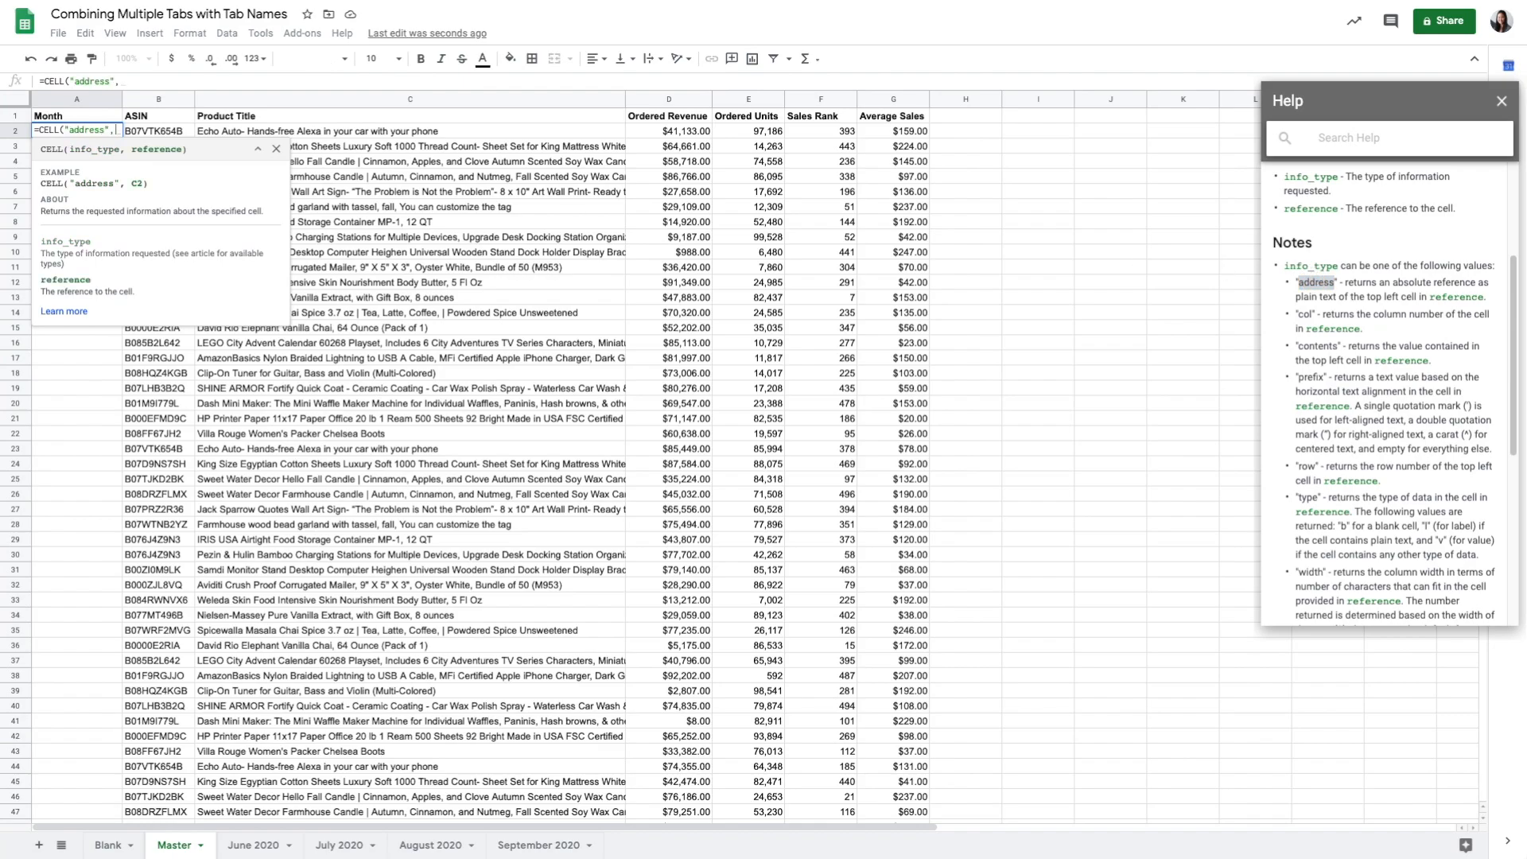
{"action": "left_click", "coordinate": [253, 845]}
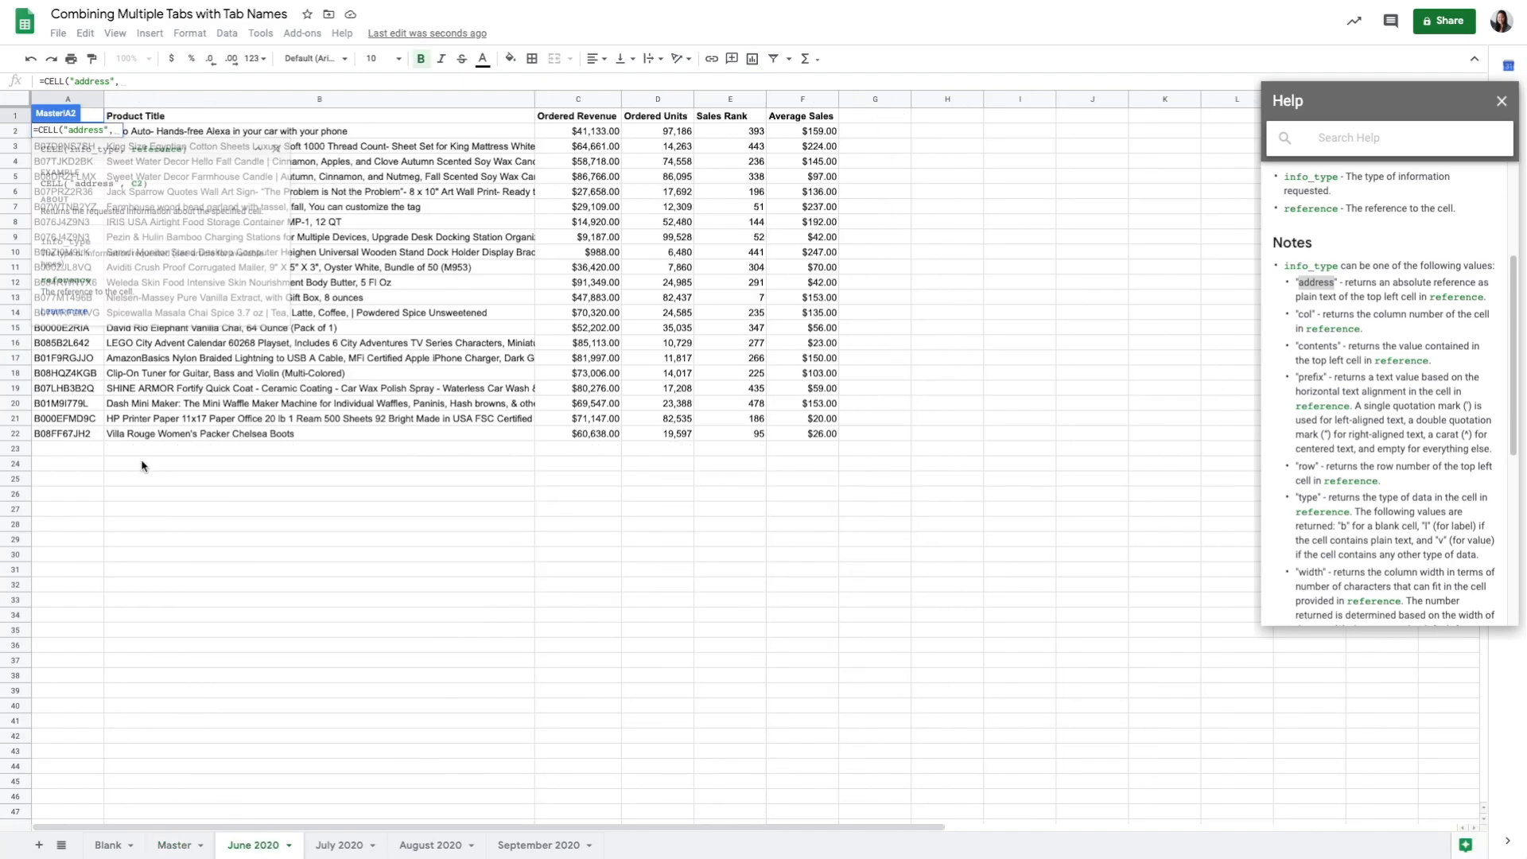
{"action": "left_click", "coordinate": [87, 115]}
{"action": "type", "text": ")"}
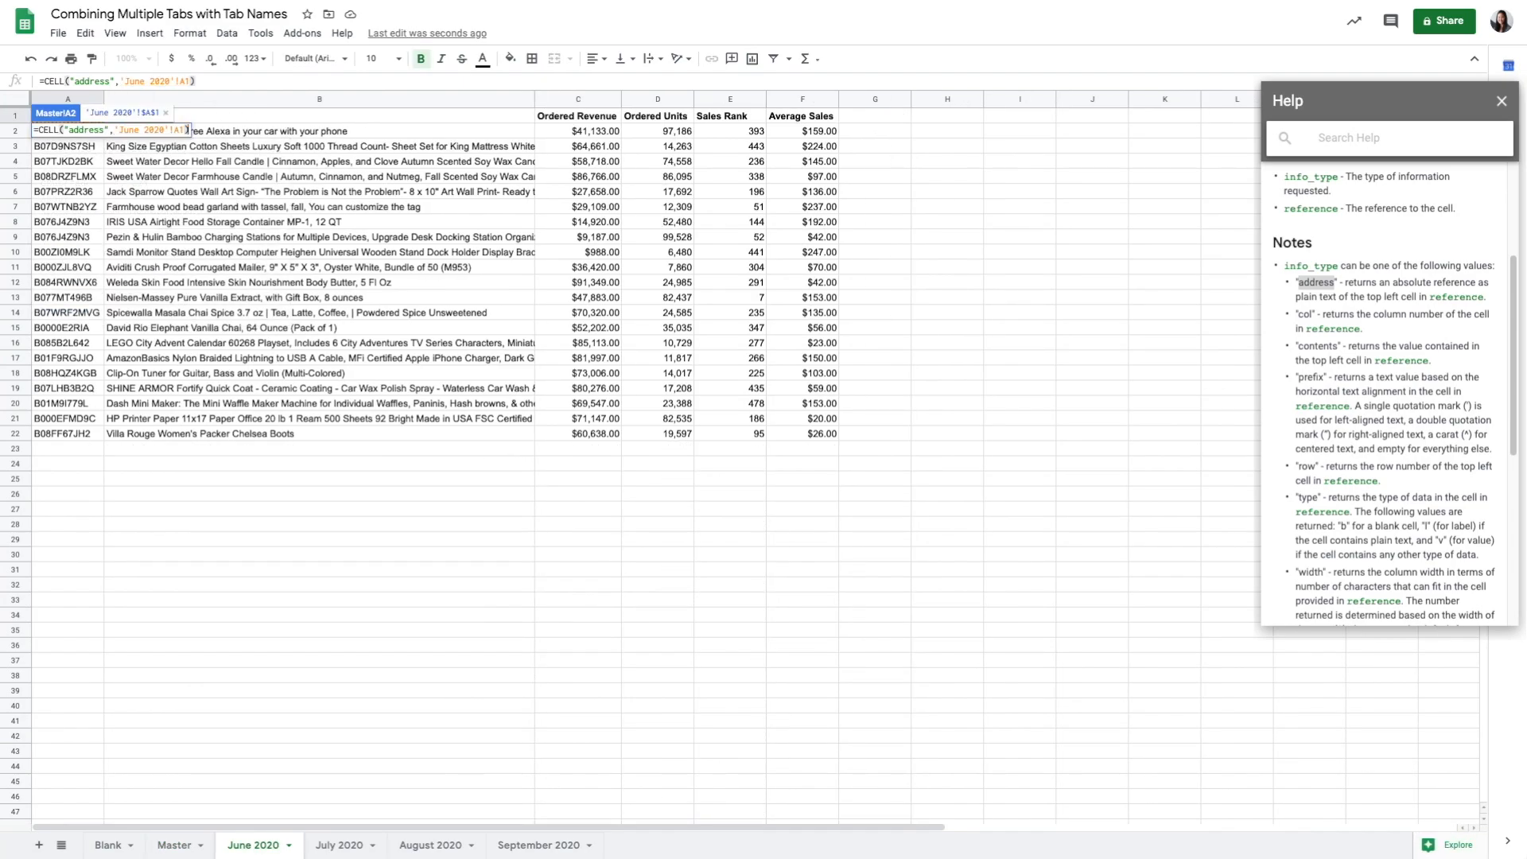
{"action": "key", "text": "Return"}
{"action": "left_click", "coordinate": [85, 131]}
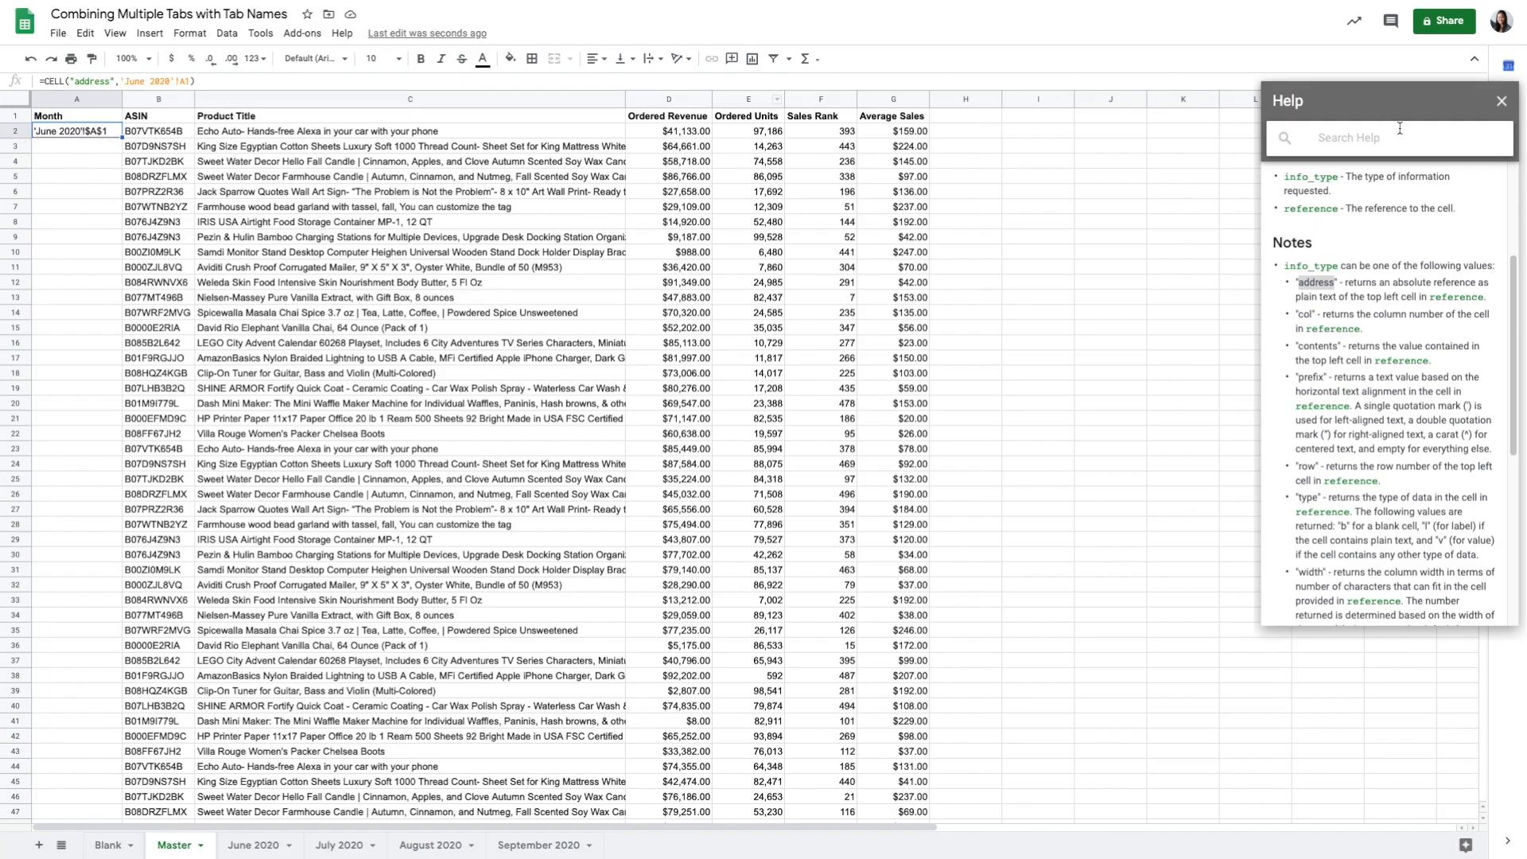
{"action": "left_click", "coordinate": [1501, 101]}
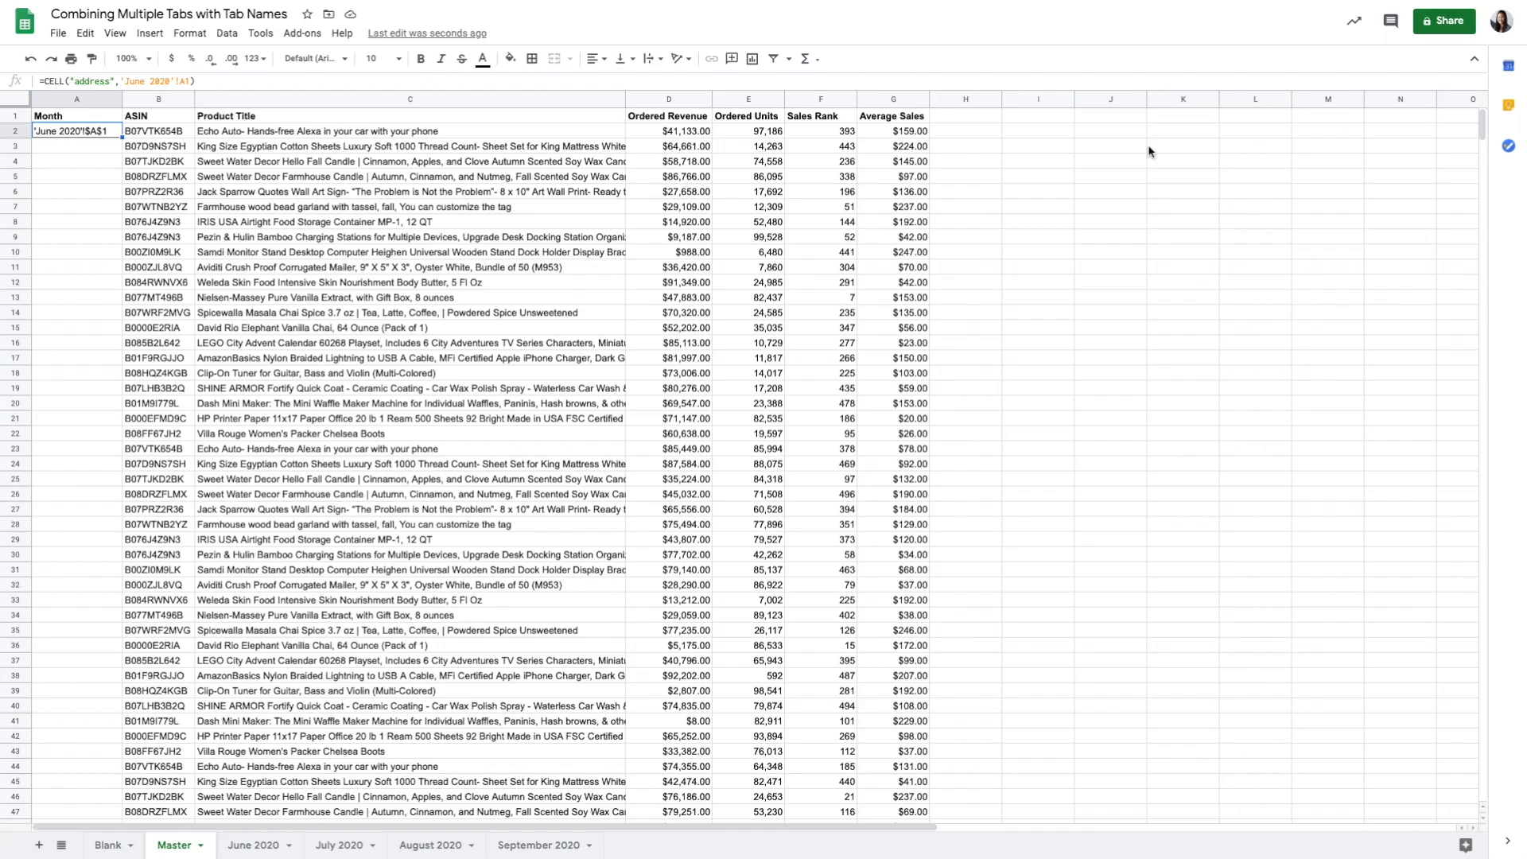
Step: Wrap A2's CELL formula in REGEXREPLACE with the pattern "'([^']+)'!.*" and replacement "$1" to extract the tab name
{"action": "left_click", "coordinate": [44, 80]}
{"action": "type", "text": "REGEXREPLACE("}
{"action": "left_click", "coordinate": [318, 79]}
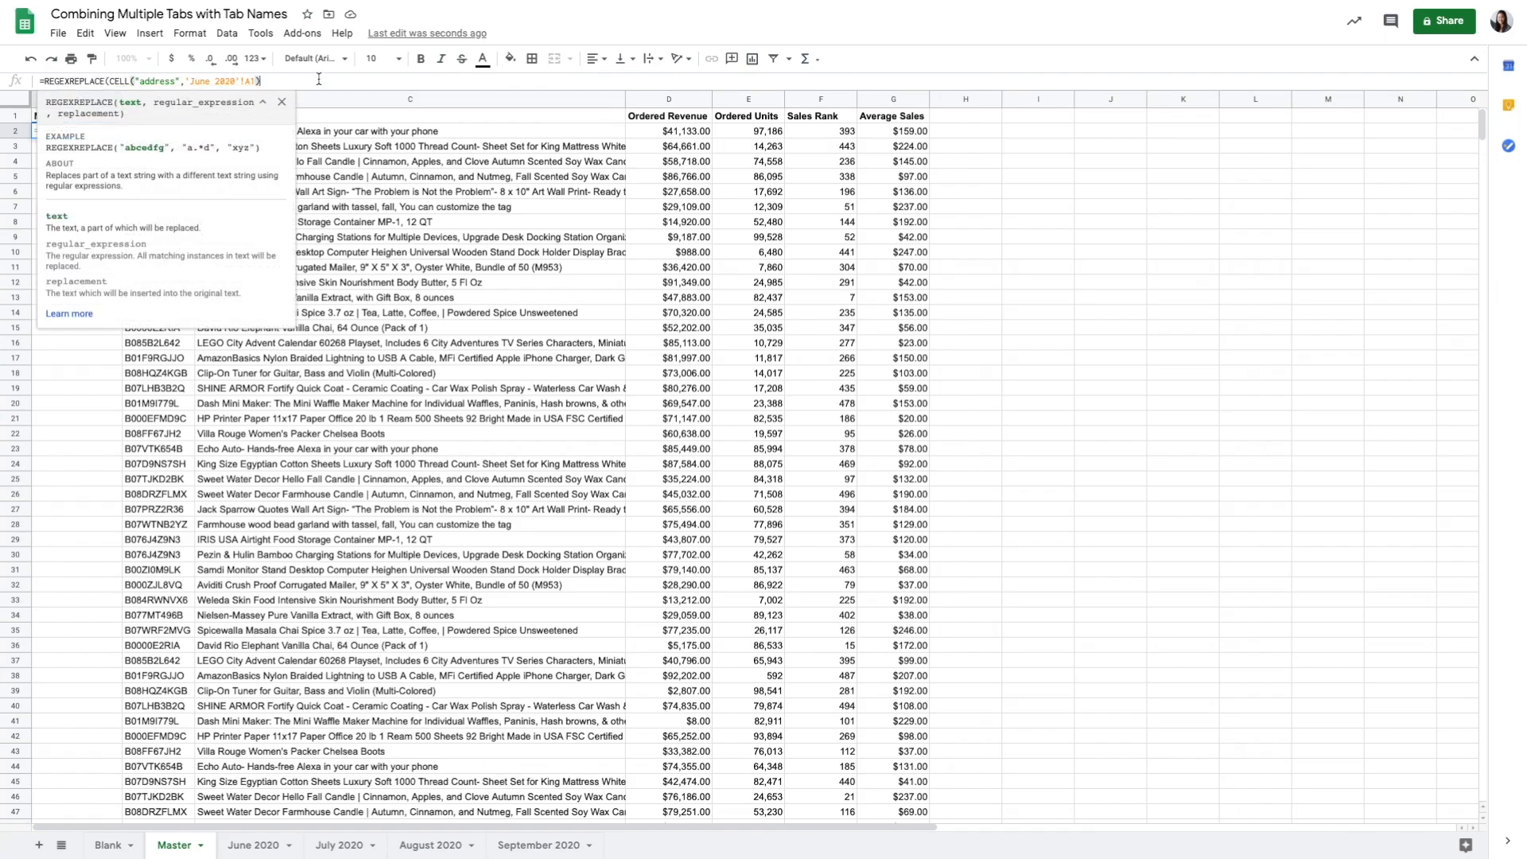
{"action": "type", "text": ",\"'(^"}
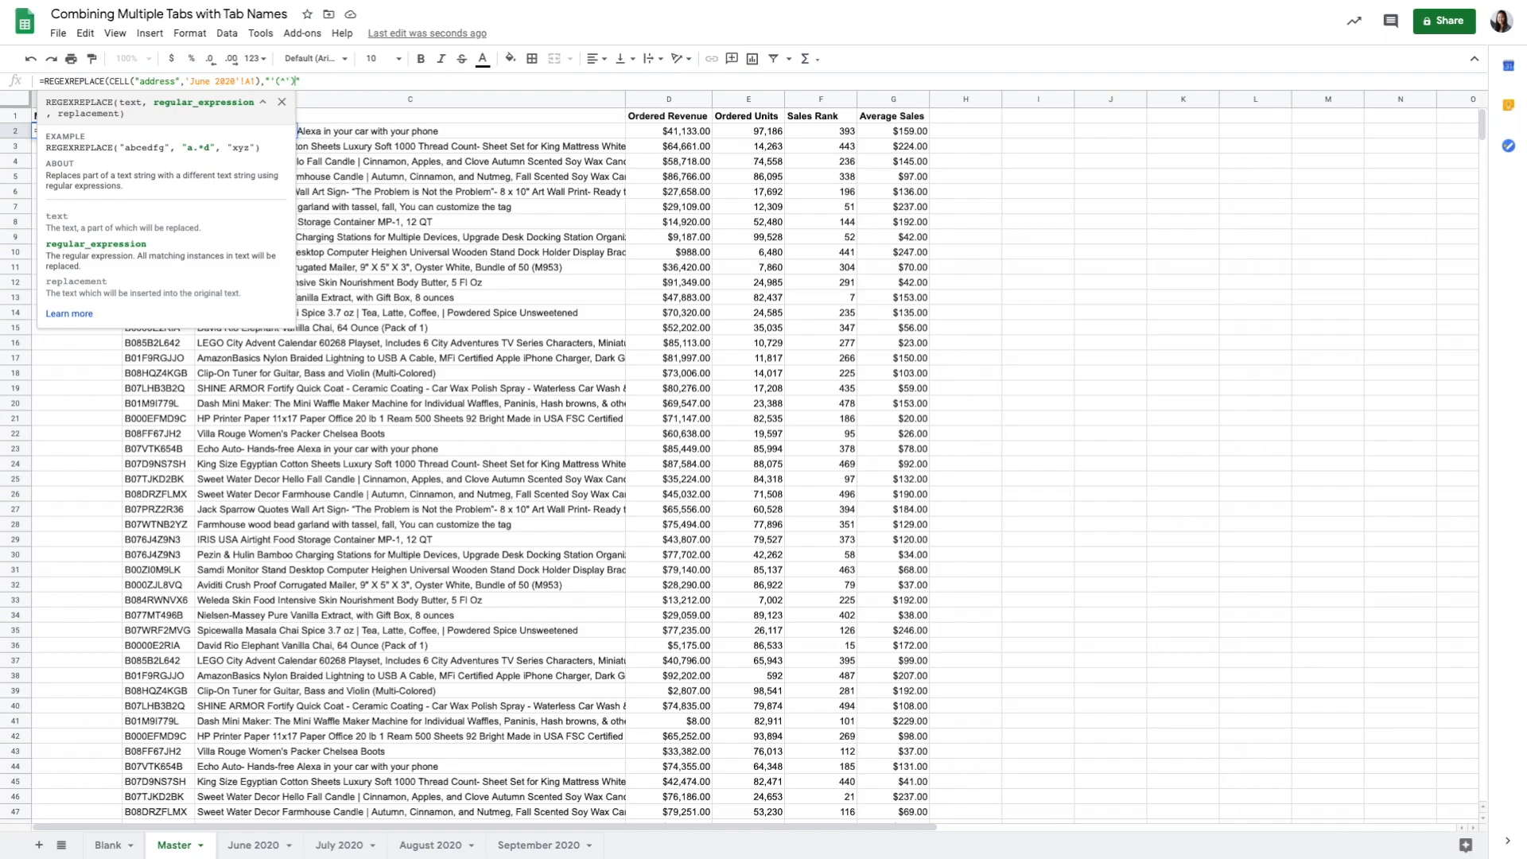
{"action": "type", "text": "[^']+"}
{"action": "type", "text": "'!.*\",\"$1\""}
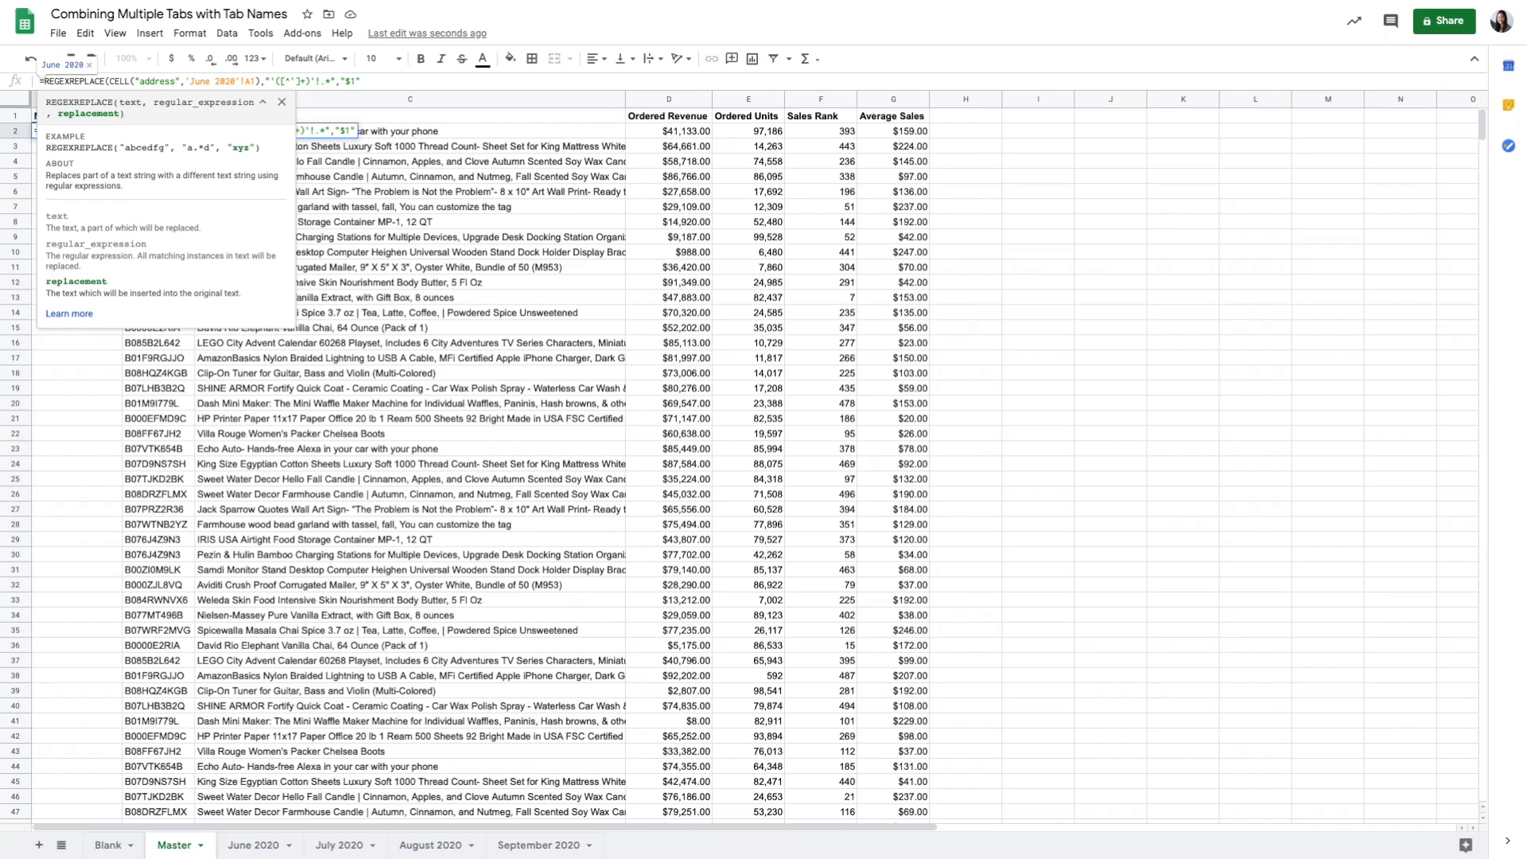
{"action": "type", "text": ")"}
{"action": "key", "text": "Return"}
{"action": "key", "text": "Up"}
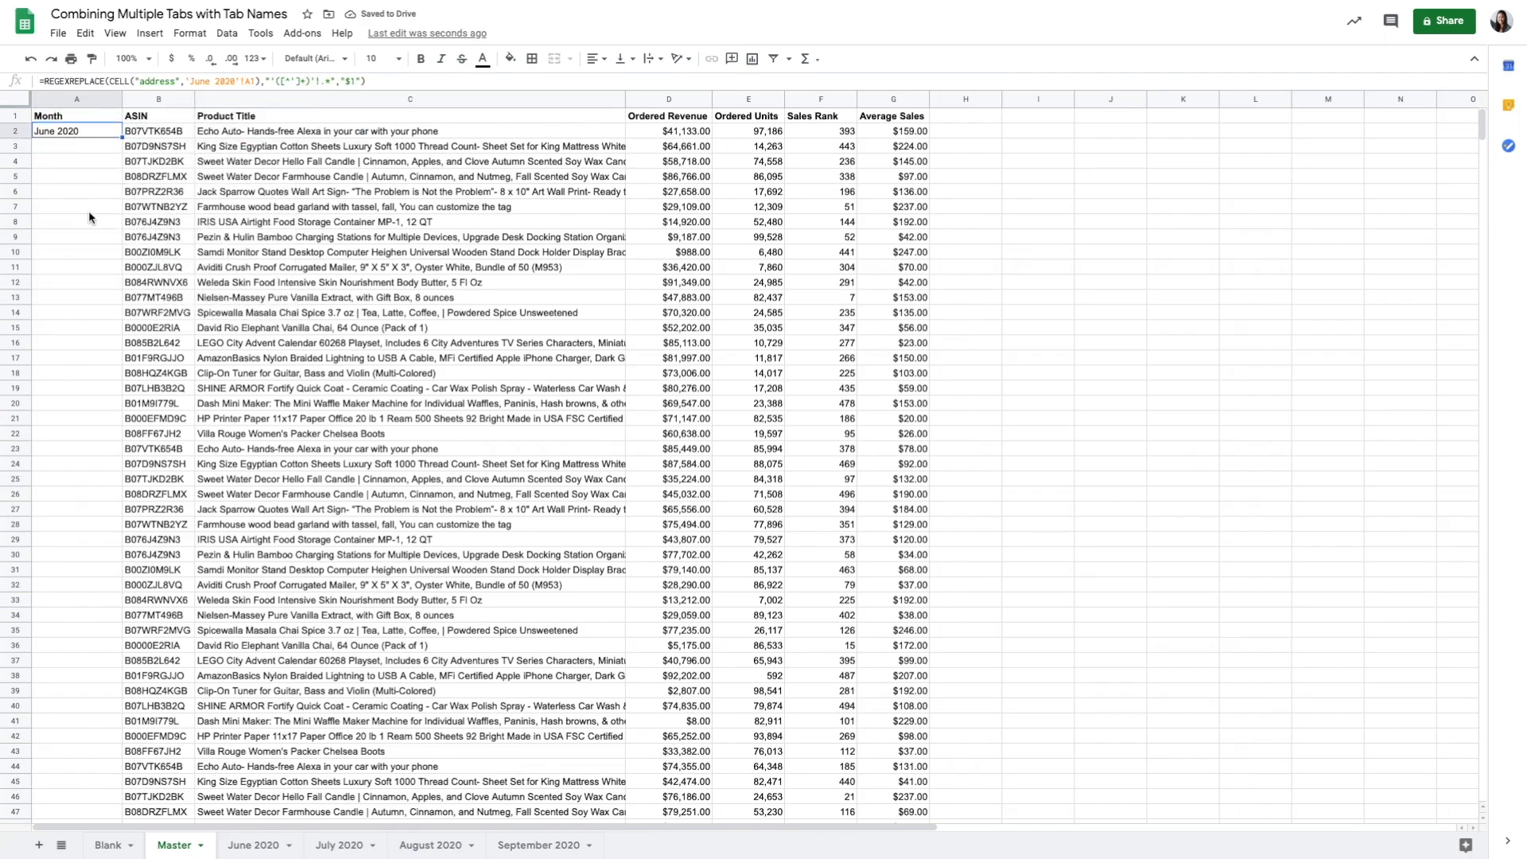
Step: Append an ampersand and a SEQUENCE function to the end of the REGEXREPLACE formula in Master's A2
{"action": "left_click_drag", "start_coordinate": [65, 130], "coordinate": [82, 318]}
{"action": "left_click", "coordinate": [70, 133]}
{"action": "left_click", "coordinate": [448, 80]}
{"action": "type", "text": "&S"}
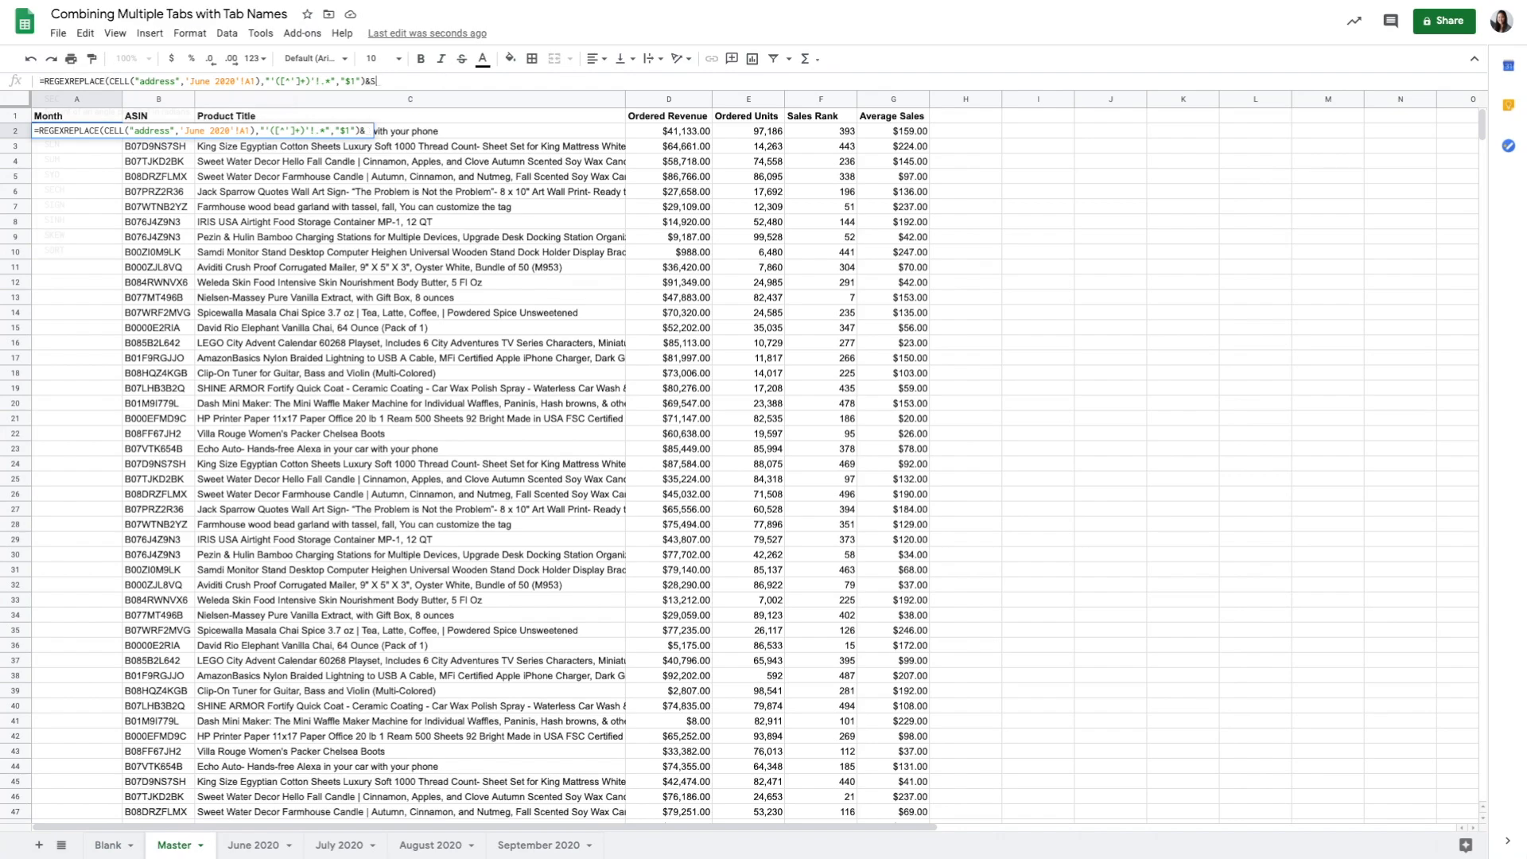
{"action": "type", "text": "EQUENCE("}
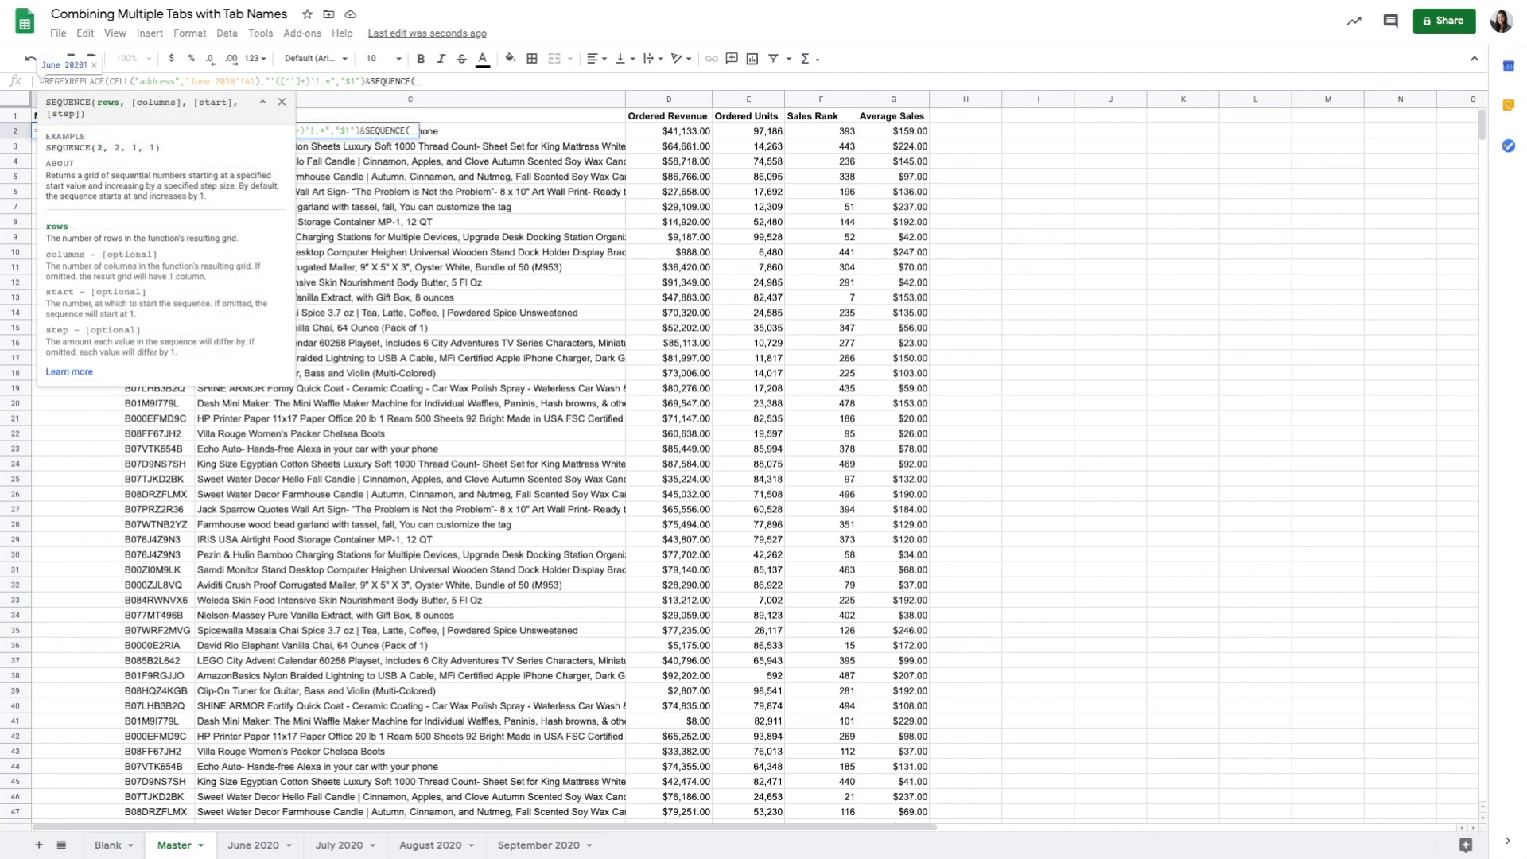
{"action": "type", "text": ")"}
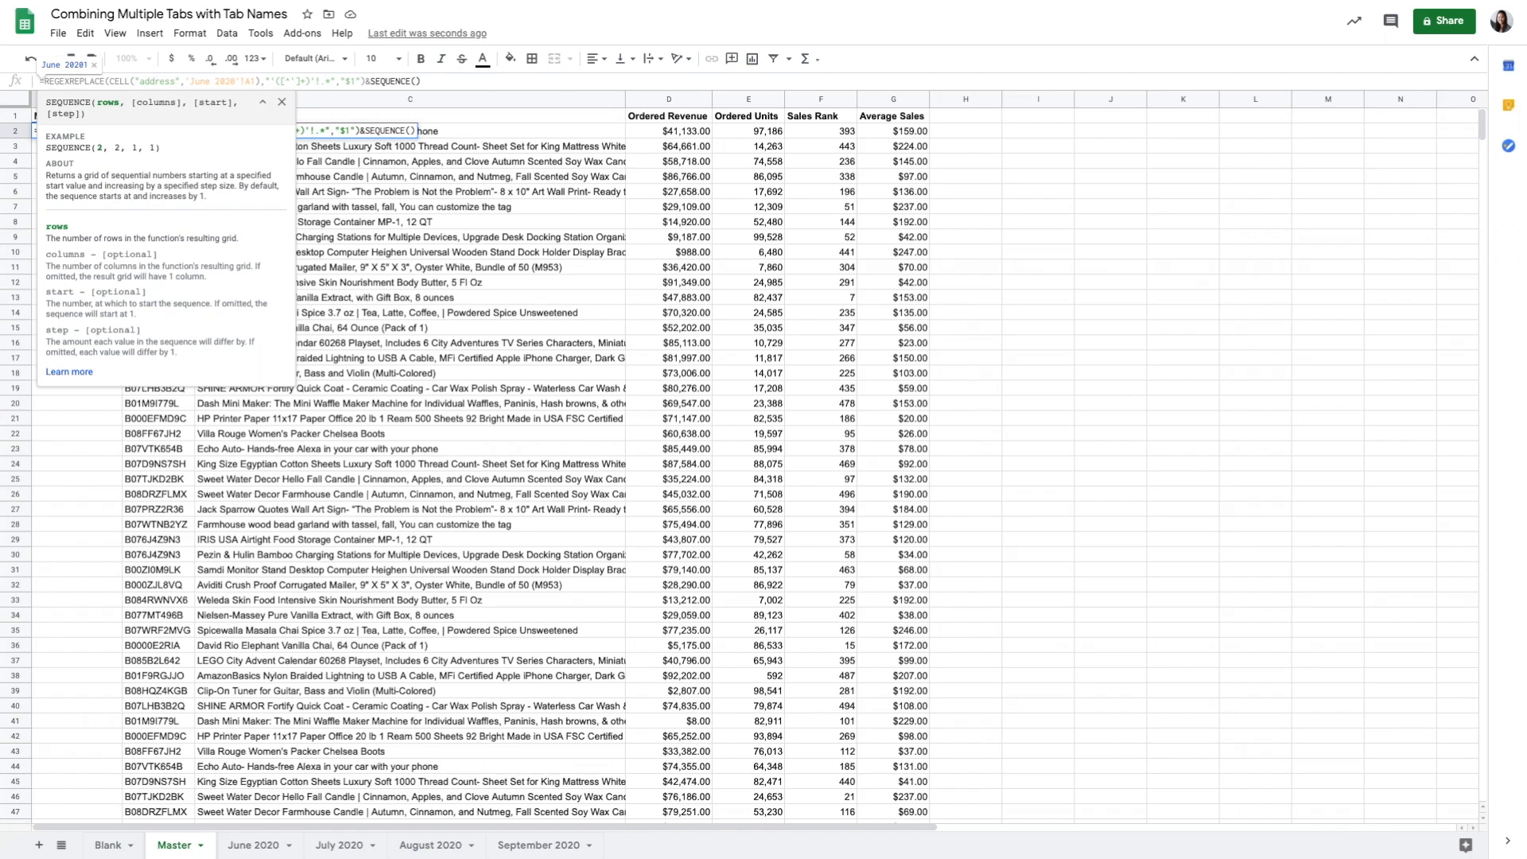
Step: Set SEQUENCE's row count to COUNTA('June 2020'!A:A)-1 in A2's formula
{"action": "type", "text": "COUNTA"}
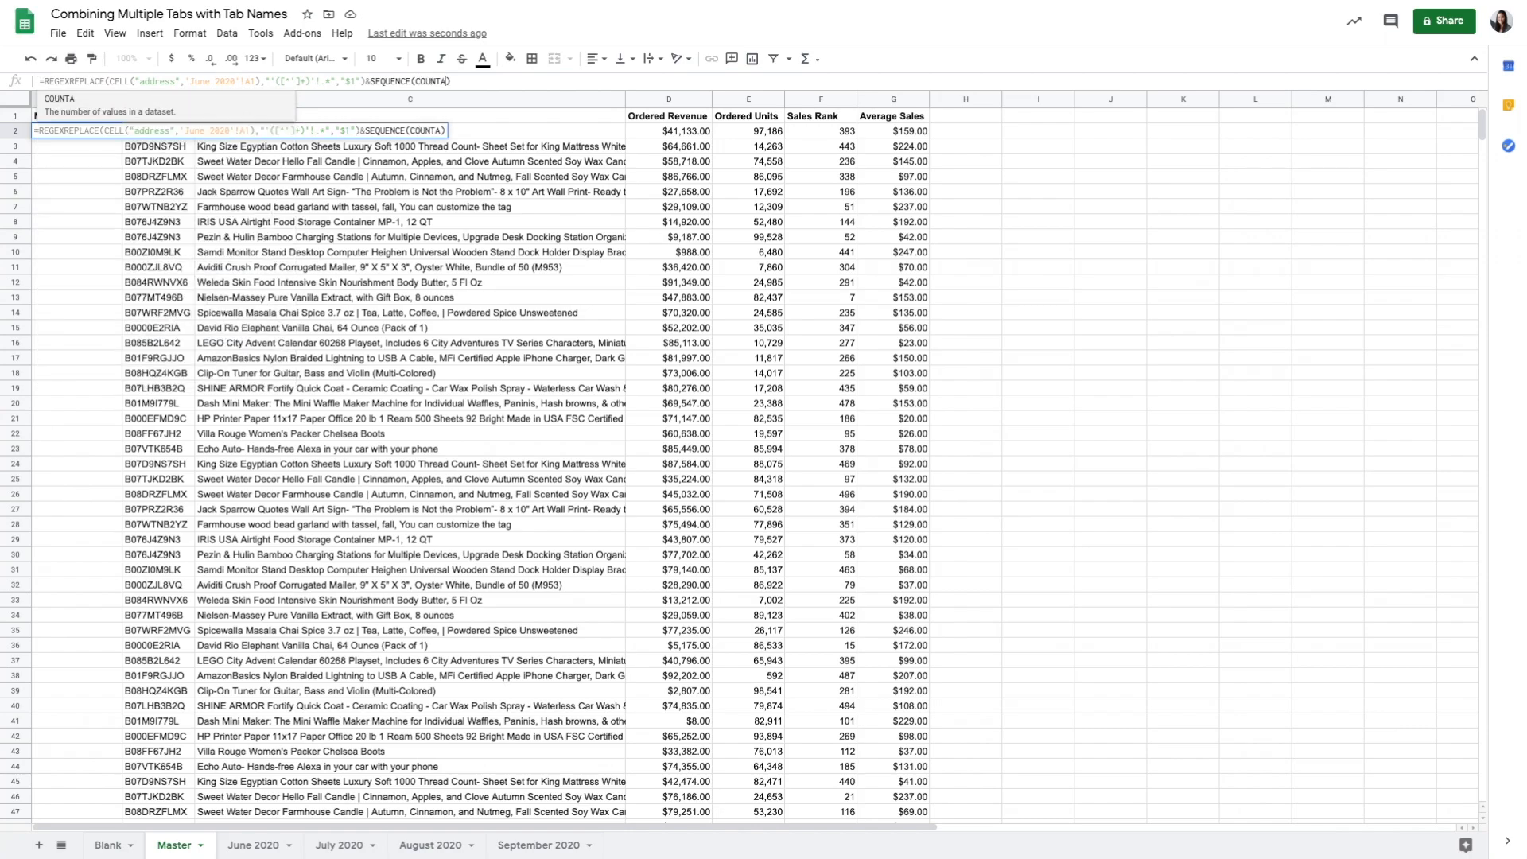
{"action": "type", "text": "("}
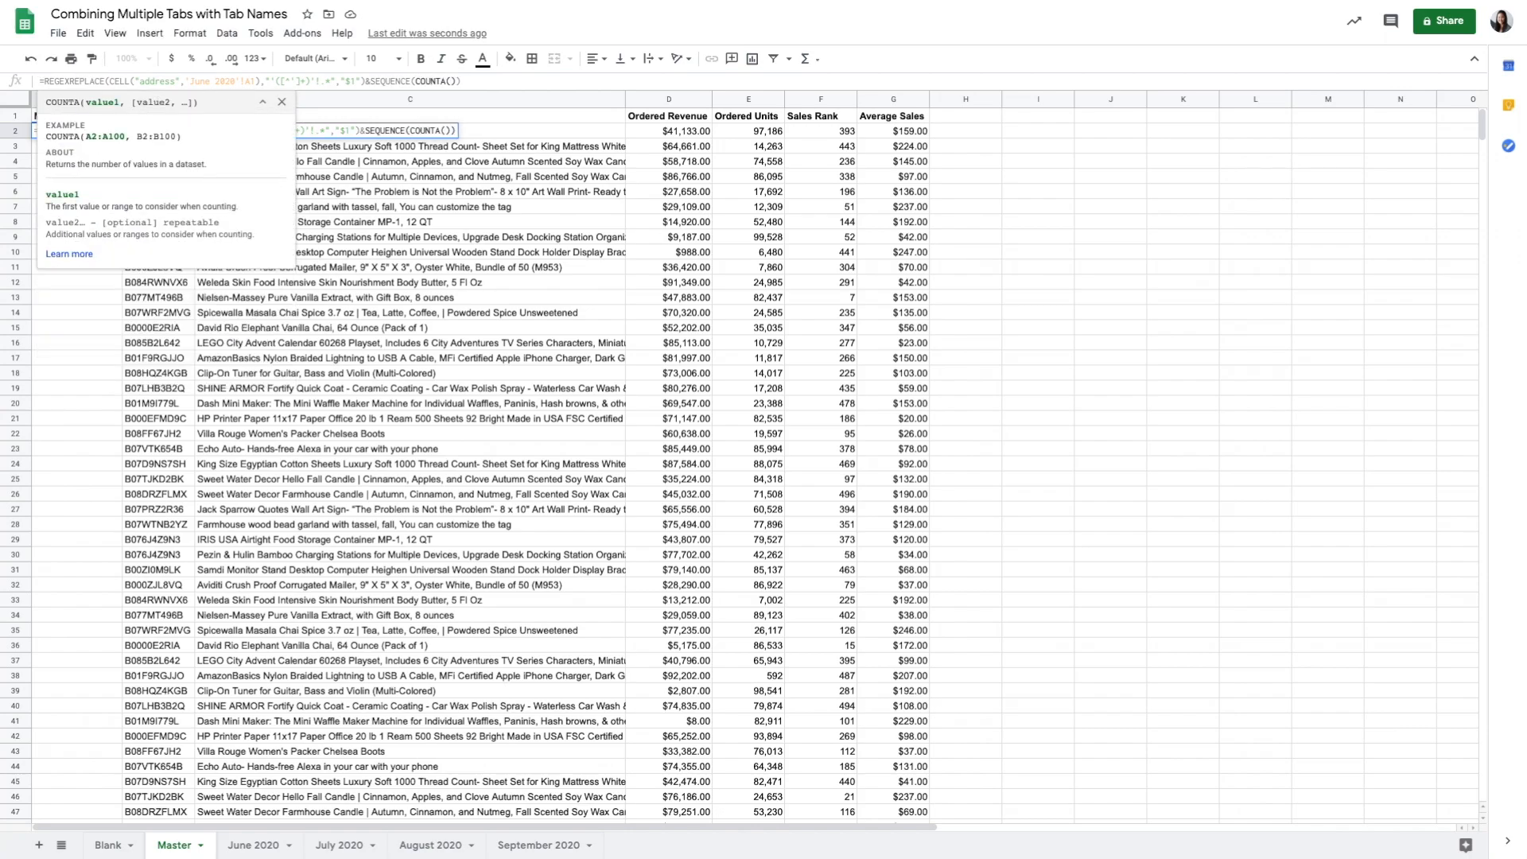
{"action": "type", "text": "'June 2"}
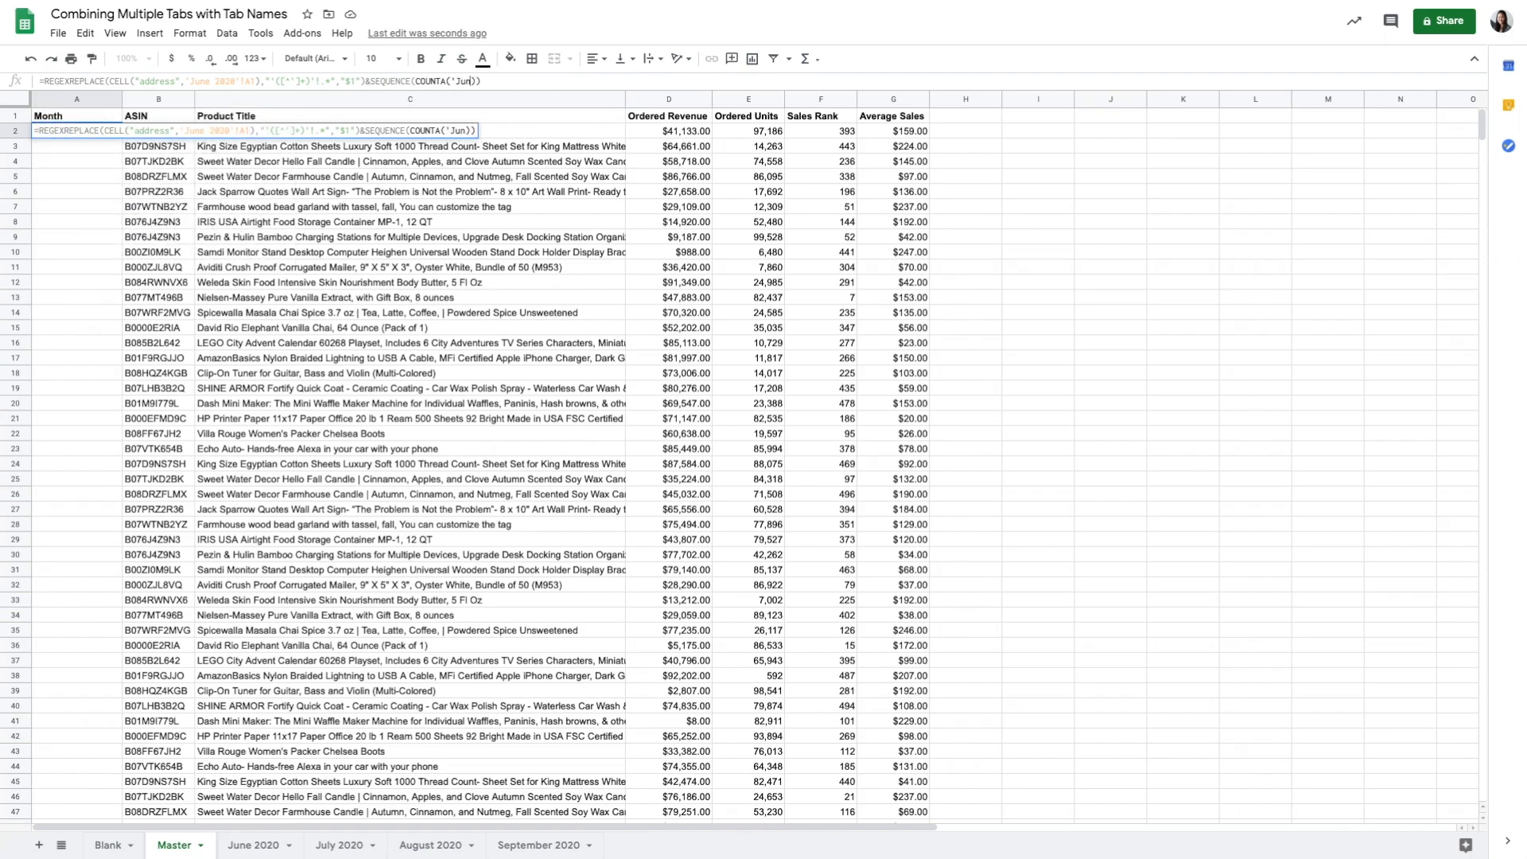
{"action": "type", "text": "020!'!A:"}
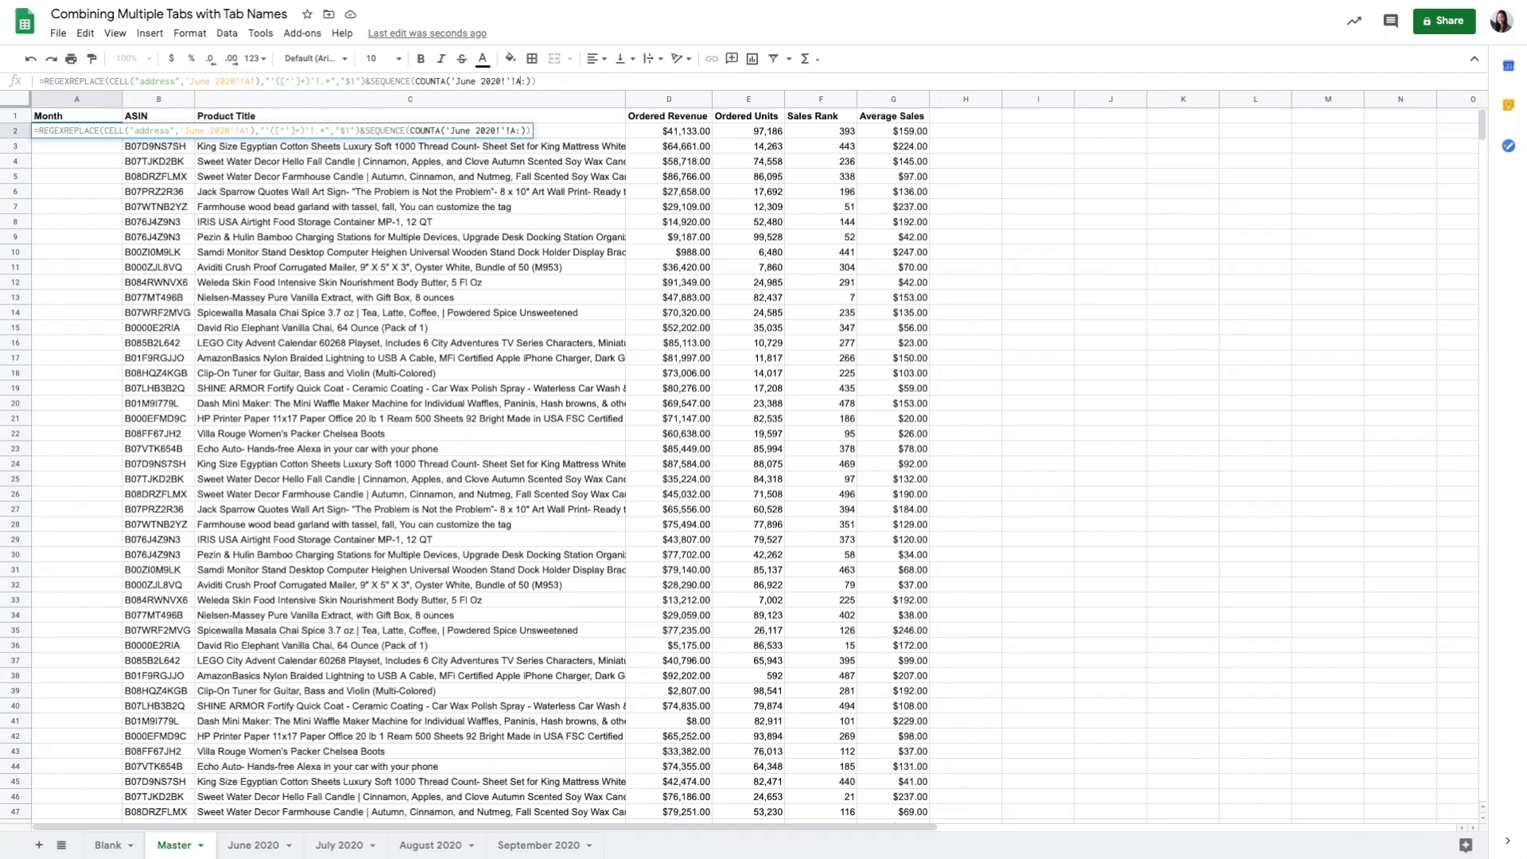
{"action": "key", "text": "BackSpace"}
{"action": "type", "text": "A"}
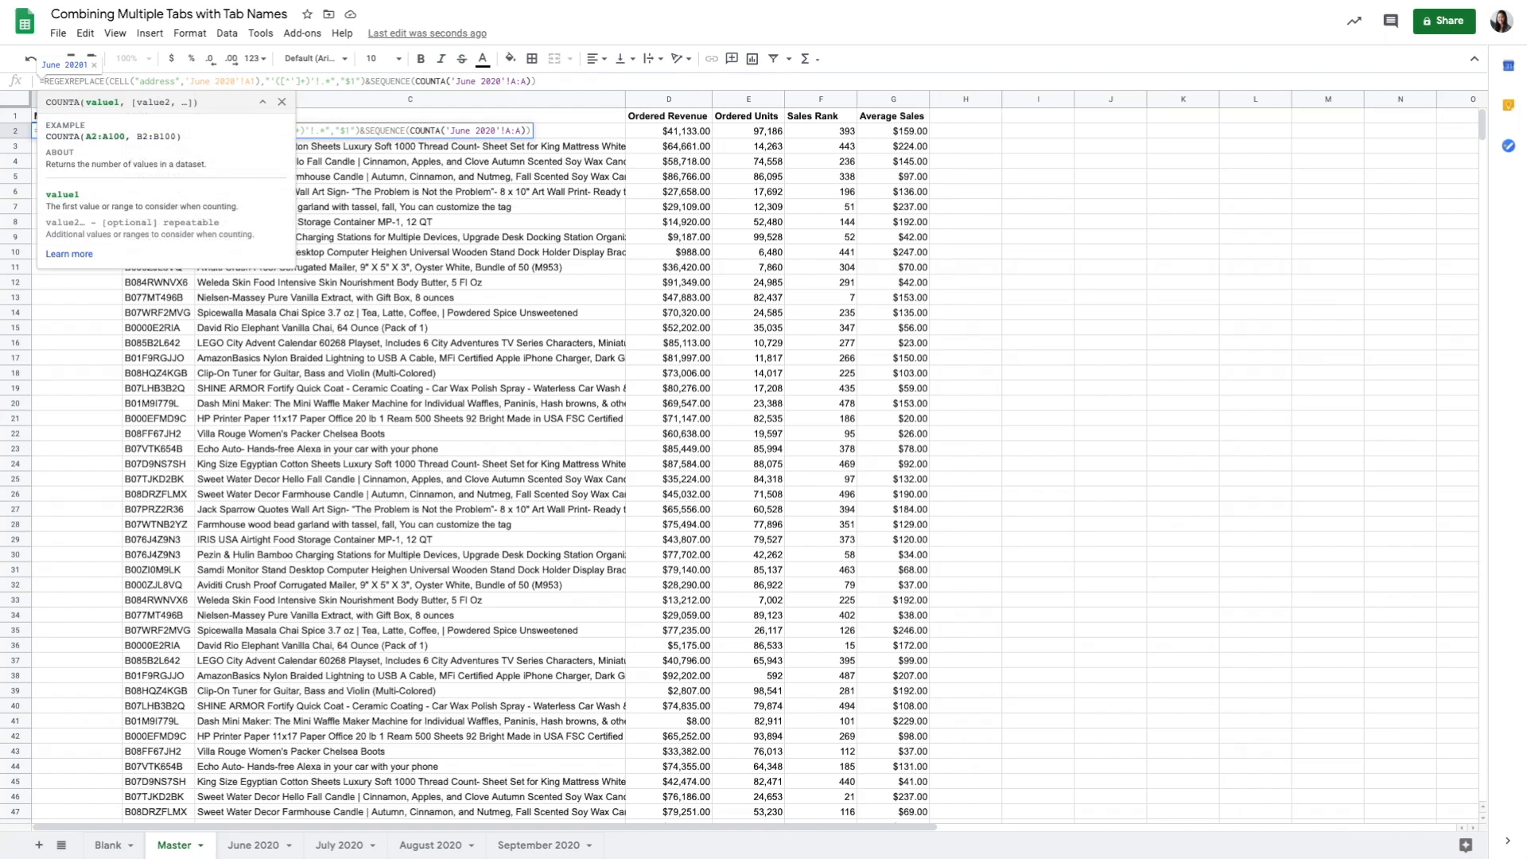
{"action": "type", "text": ")"}
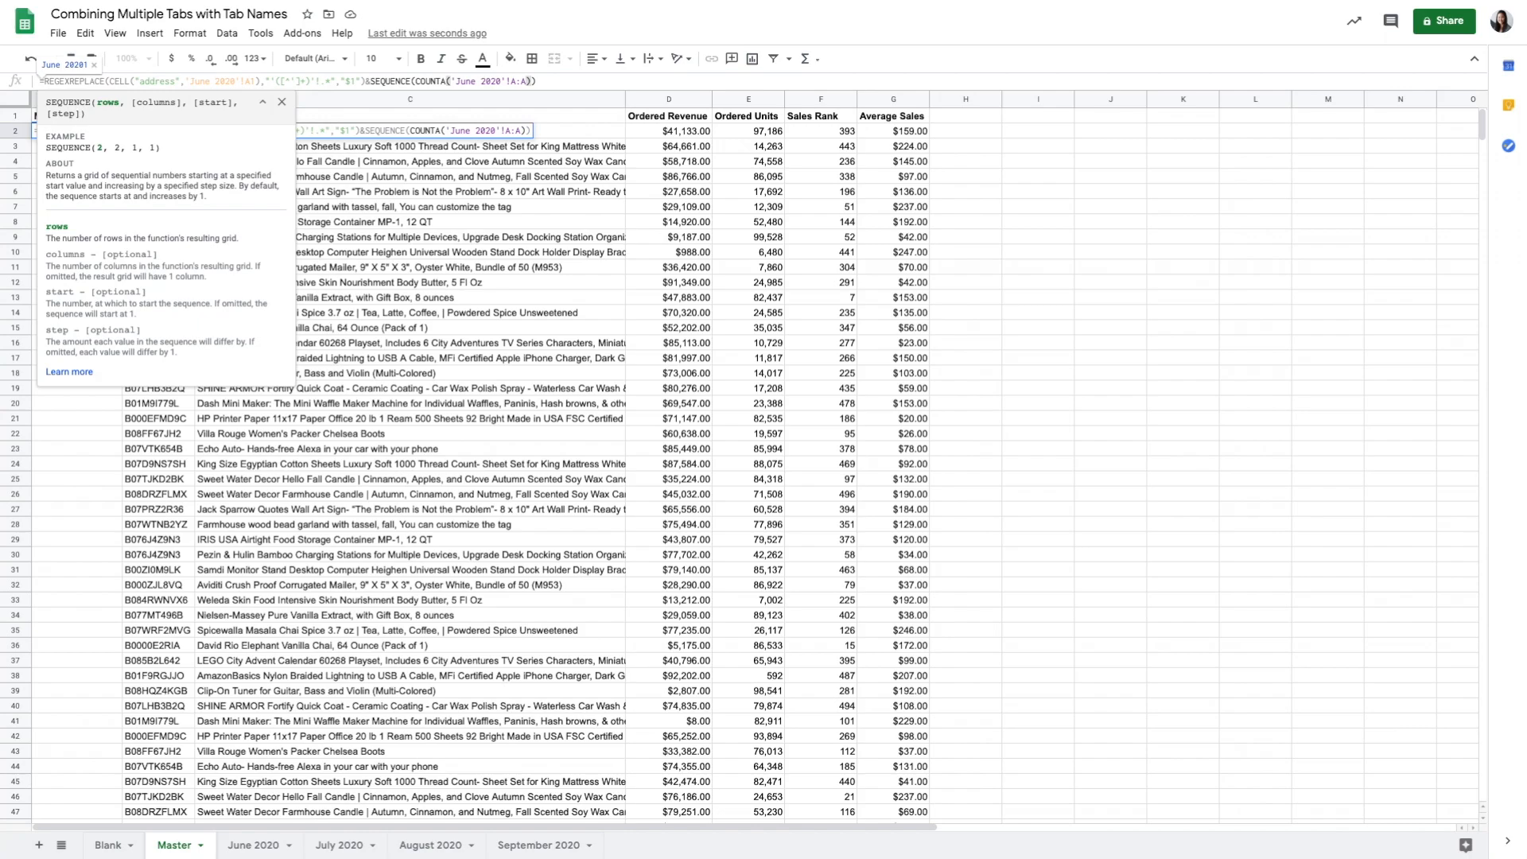
{"action": "type", "text": "-1"}
Step: Wrap the SEQUENCE part of A2's formula in the T function and commit the formula
{"action": "left_click_drag", "start_coordinate": [369, 80], "coordinate": [567, 90]}
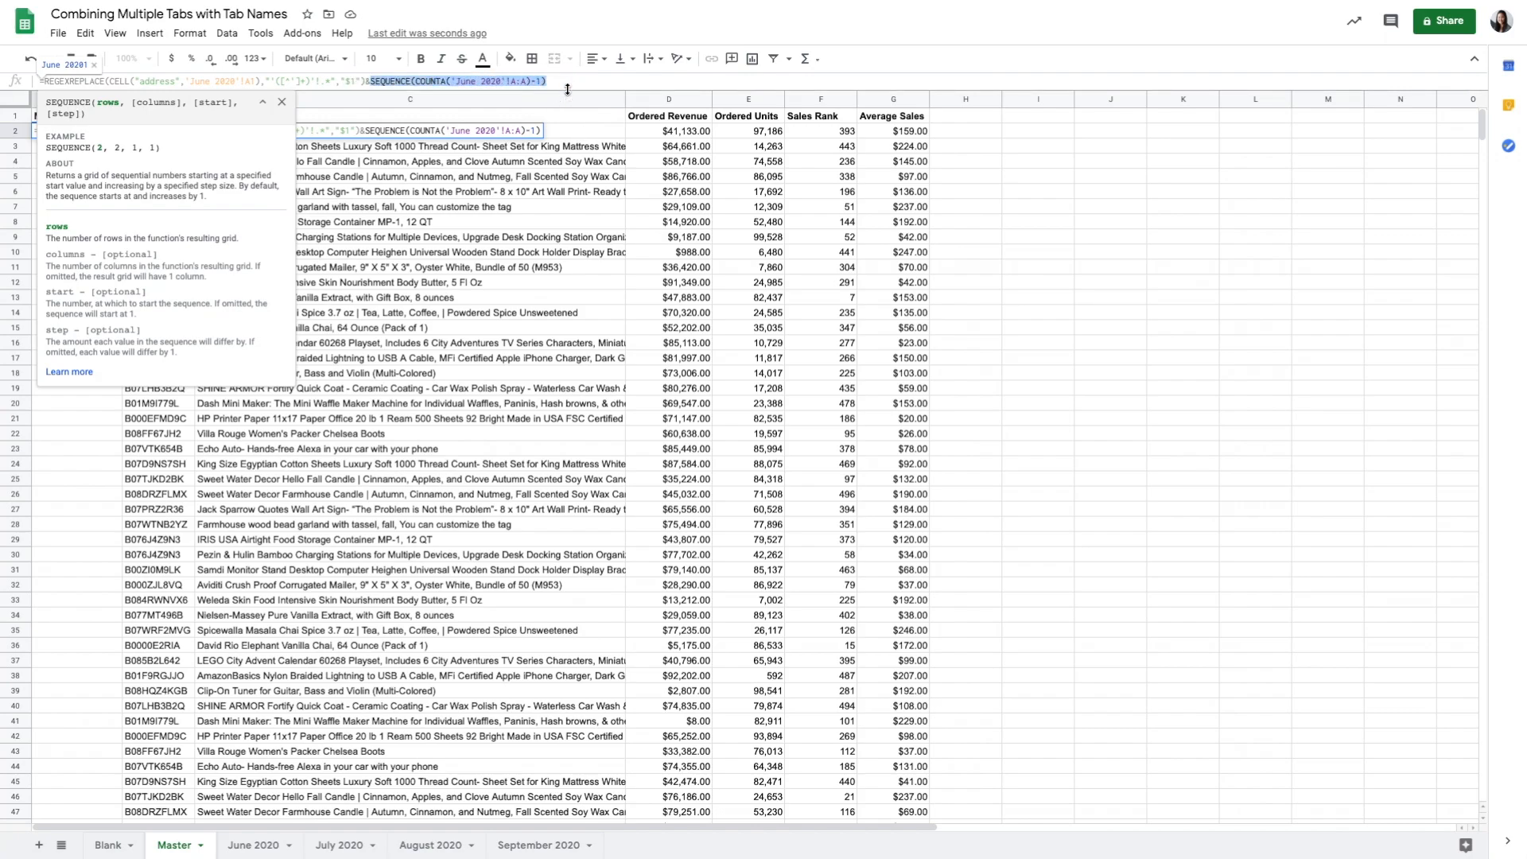
{"action": "left_click", "coordinate": [370, 81]}
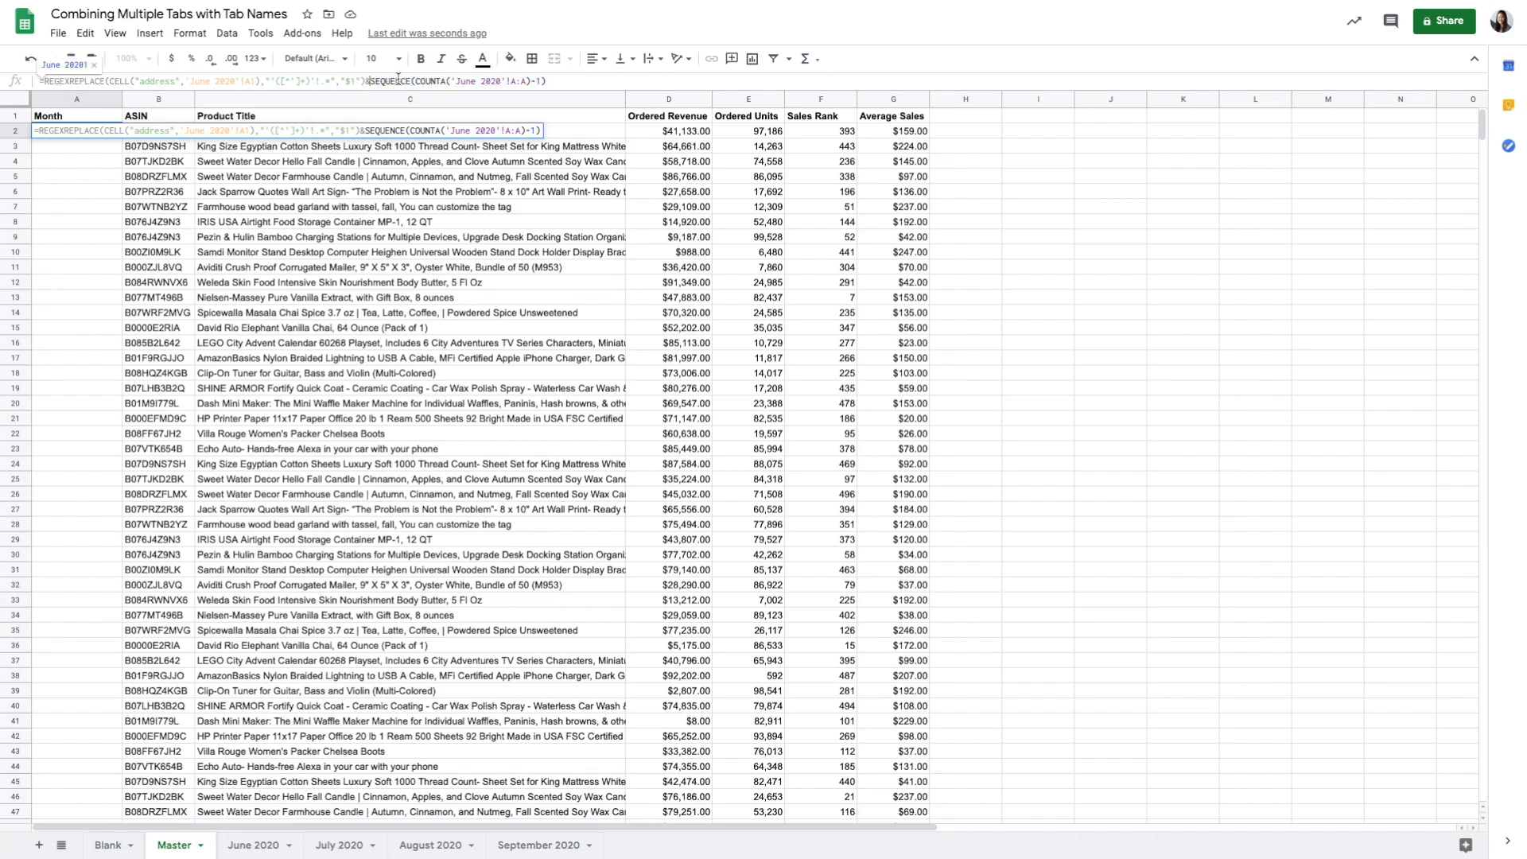
{"action": "type", "text": "T("}
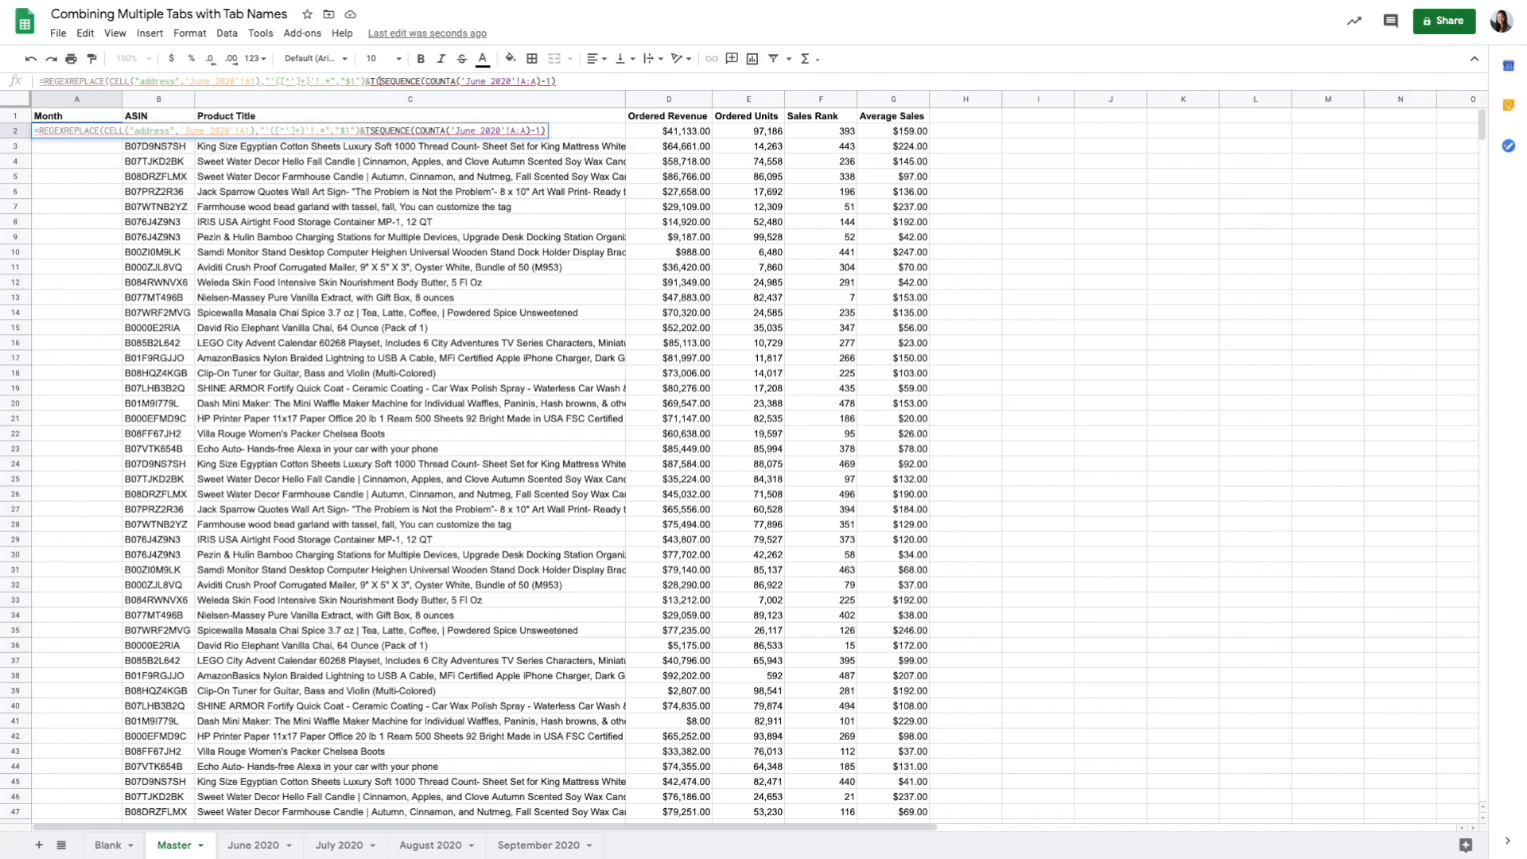
{"action": "key", "text": "Return"}
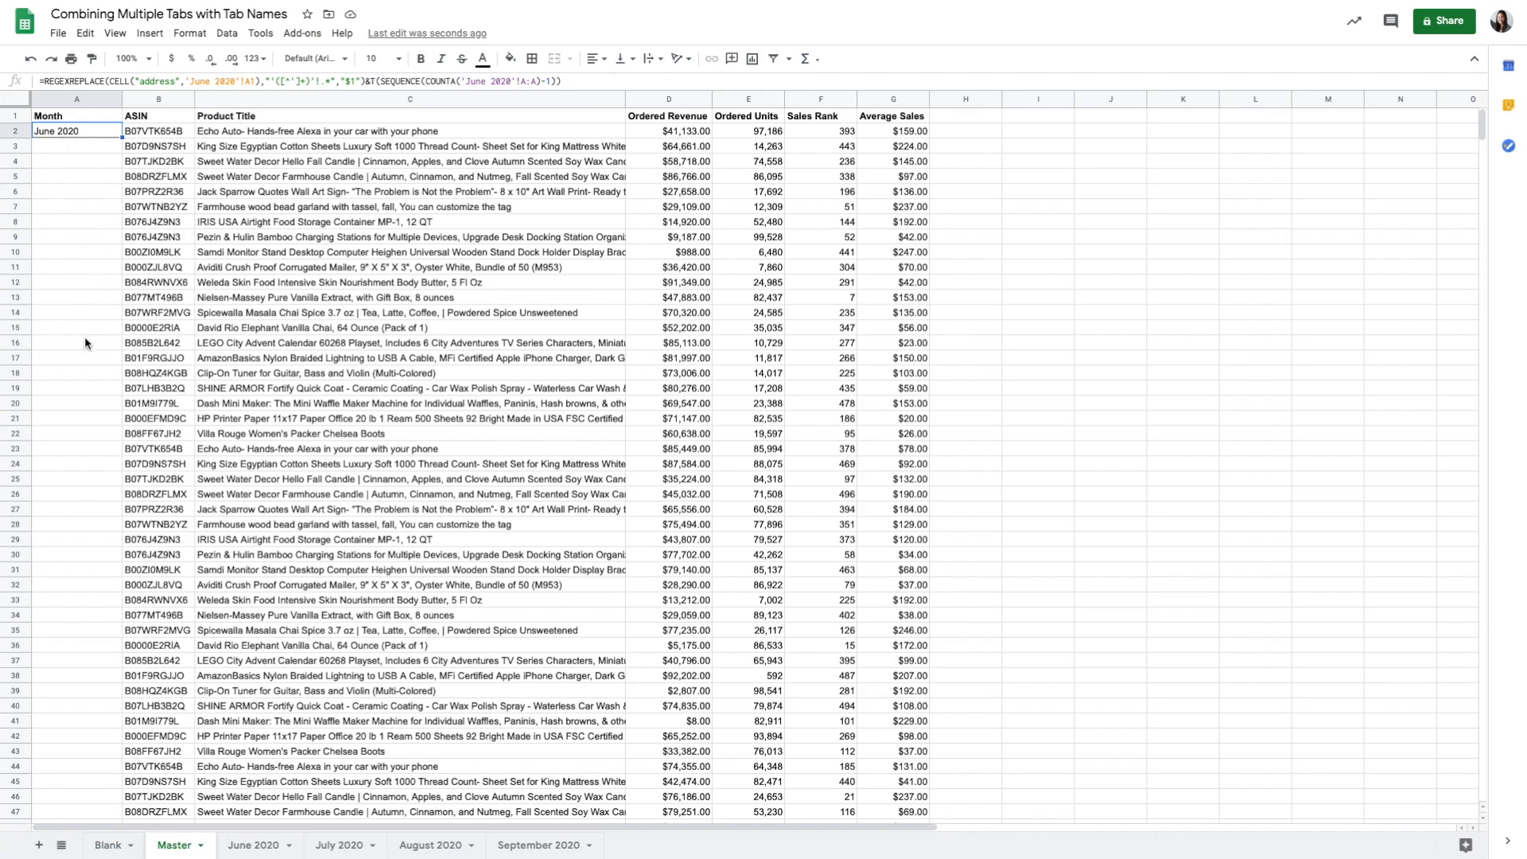
Step: Wrap A2's entire formula in ARRAYFORMULA so the tab name fills down the Month column
{"action": "left_click", "coordinate": [76, 81]}
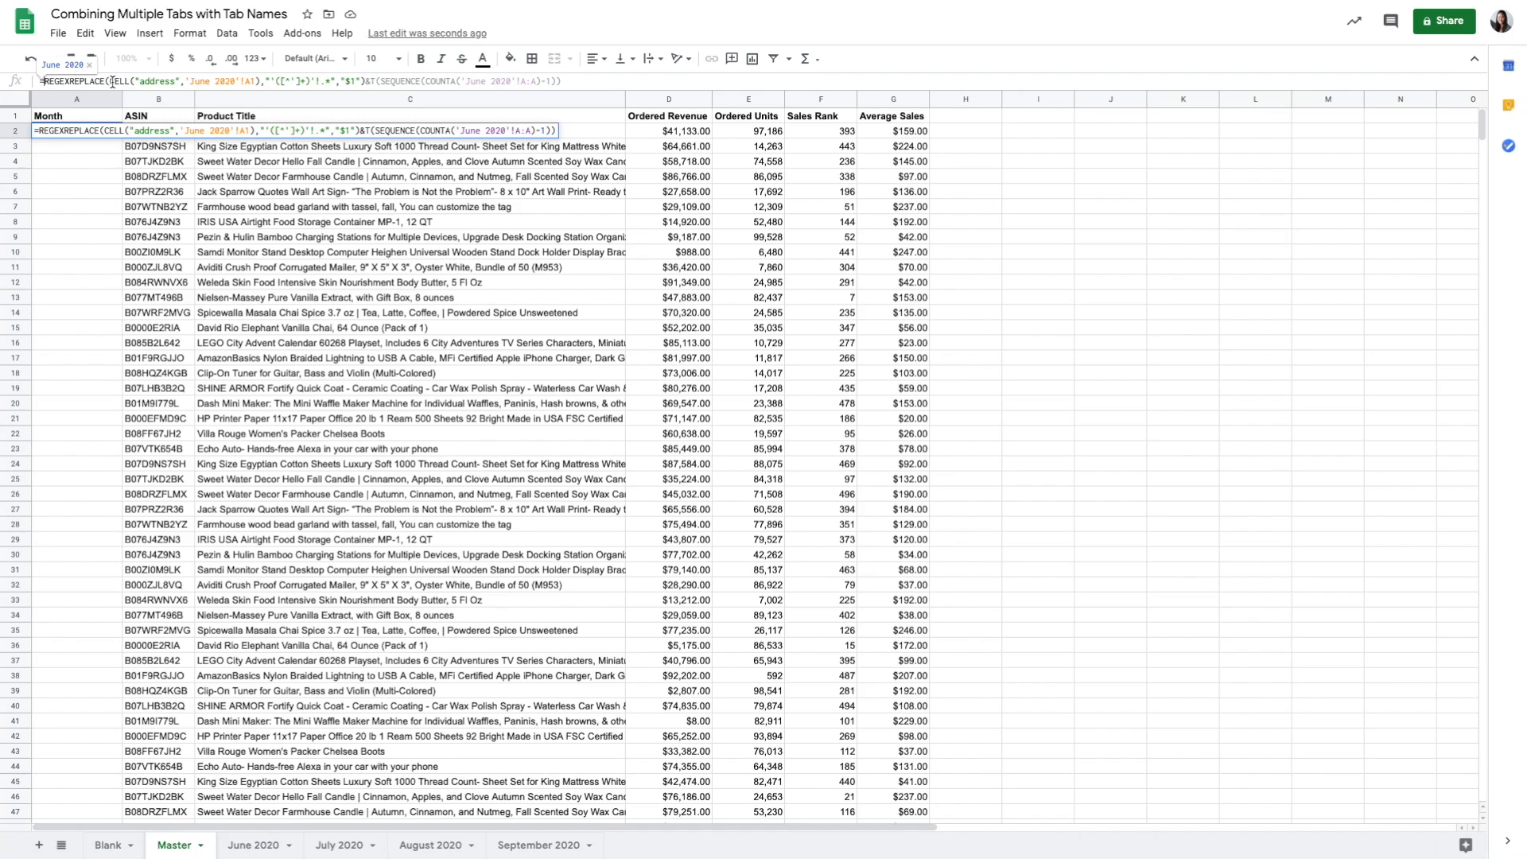
{"action": "type", "text": "ARRAYFORMU"}
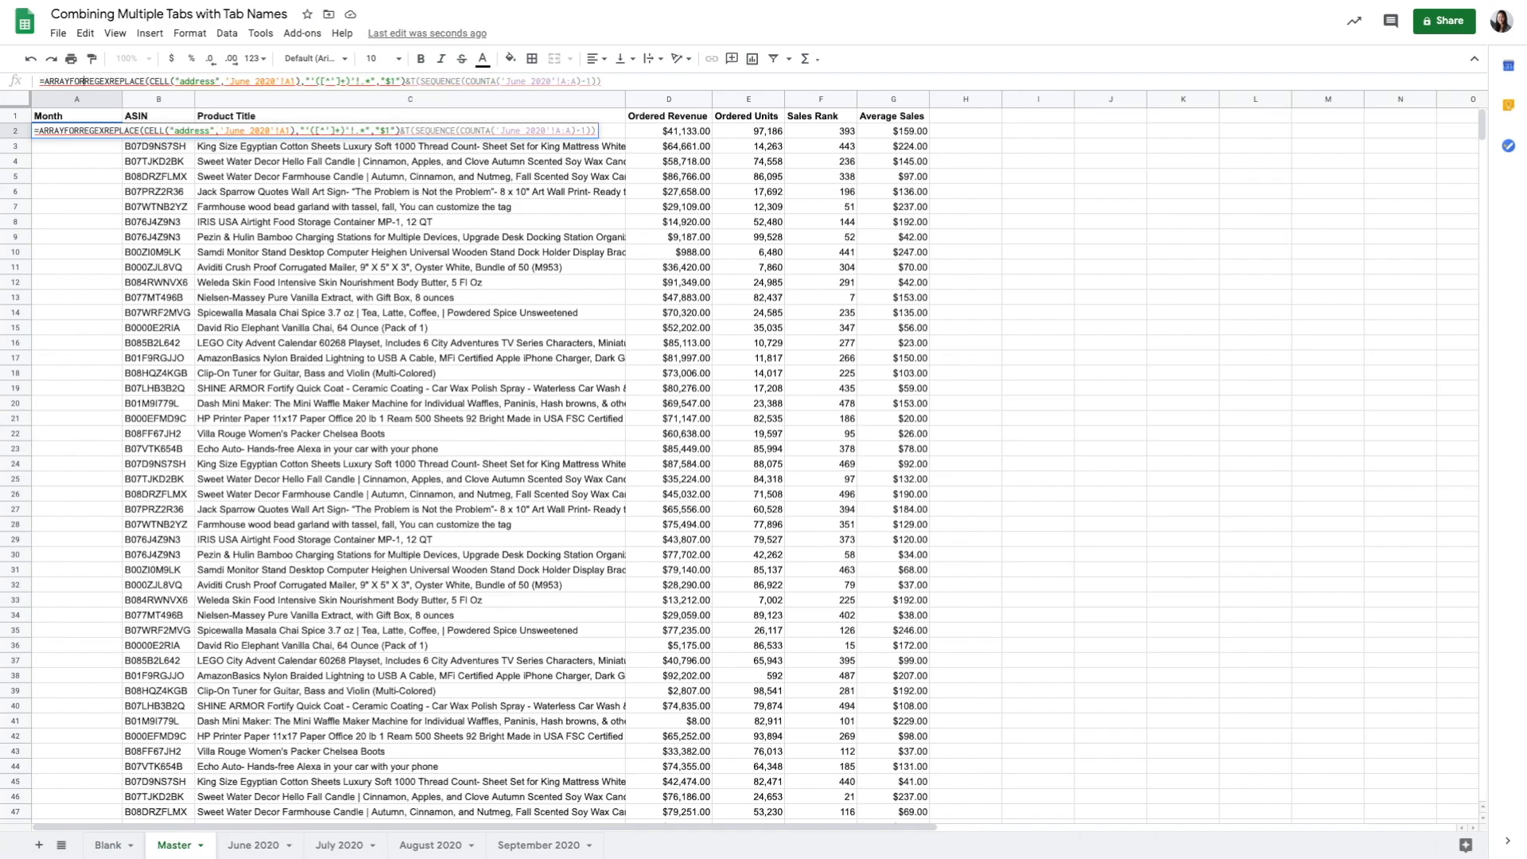
{"action": "type", "text": "LA("}
{"action": "left_click", "coordinate": [645, 82]}
{"action": "type", "text": ")"}
{"action": "key", "text": "Return"}
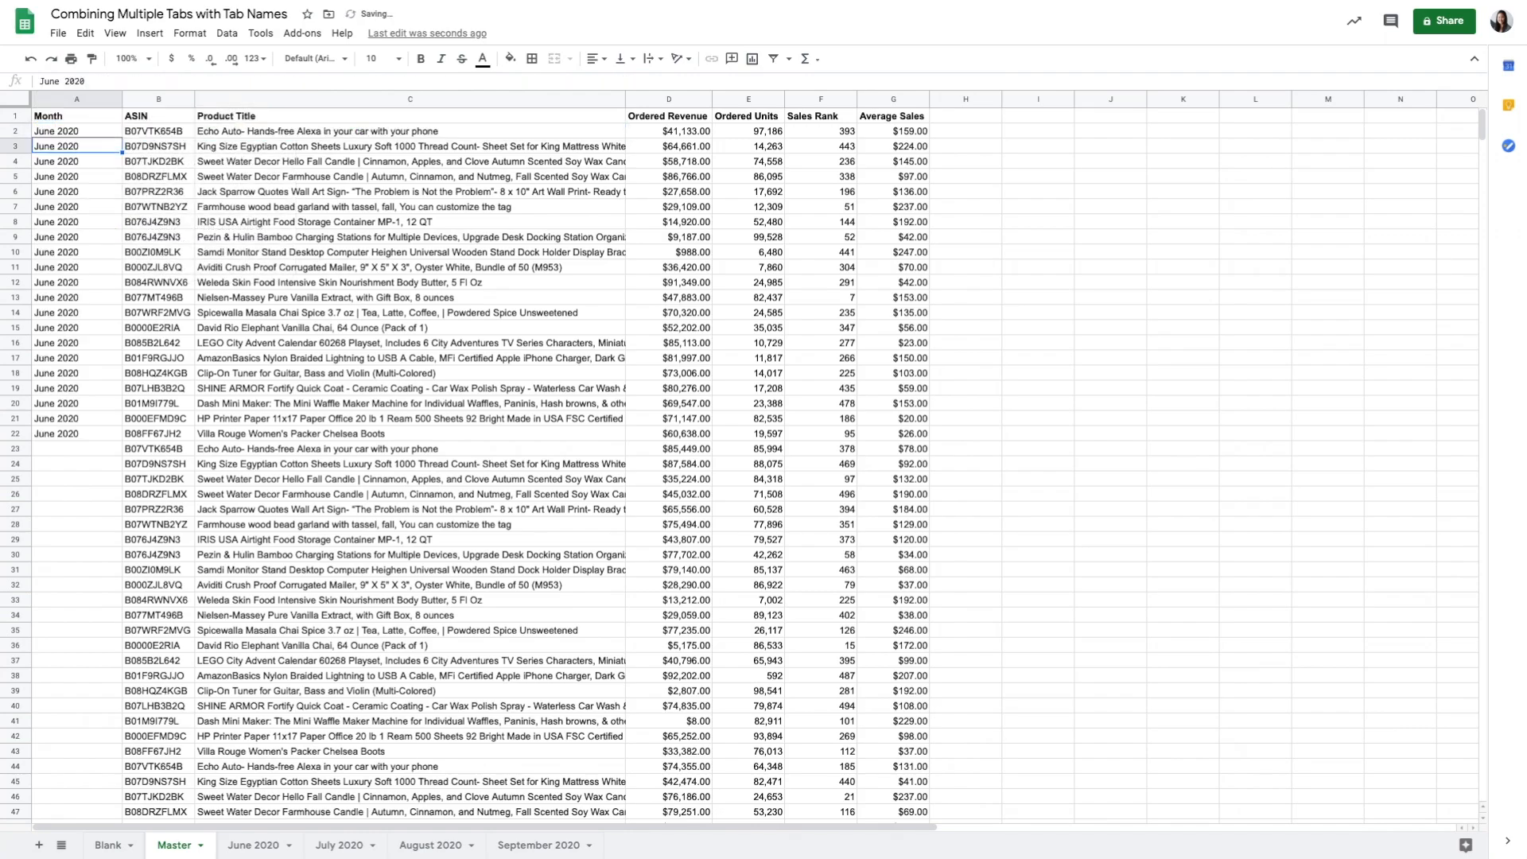
Step: Compare the filled Month rows on Master with the data rows on the June 2020 sheet
{"action": "left_click_drag", "start_coordinate": [70, 132], "coordinate": [86, 441]}
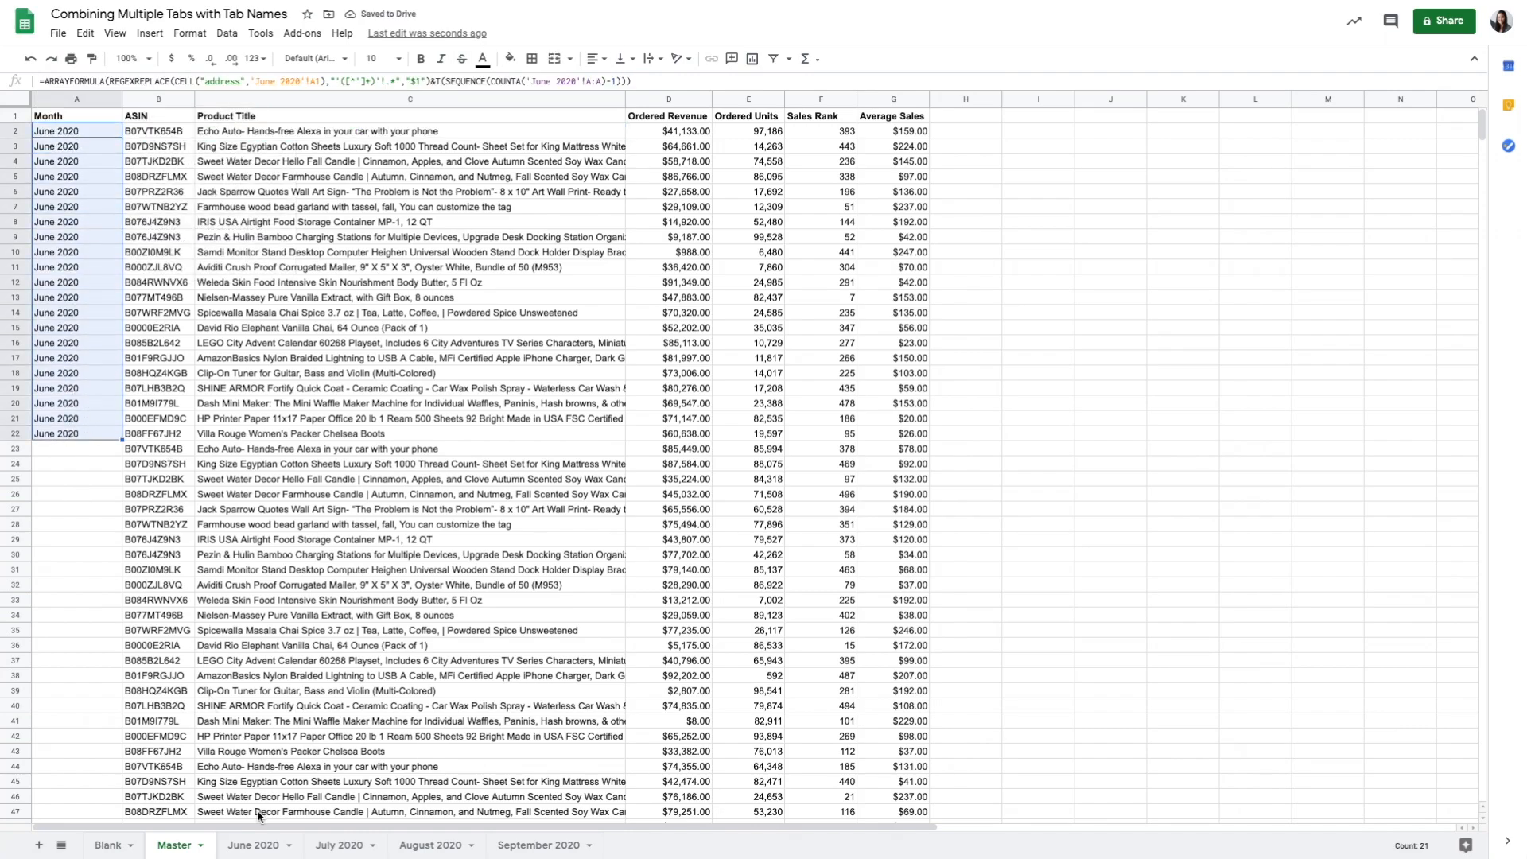
{"action": "left_click", "coordinate": [255, 844]}
{"action": "left_click_drag", "start_coordinate": [69, 134], "coordinate": [807, 433]}
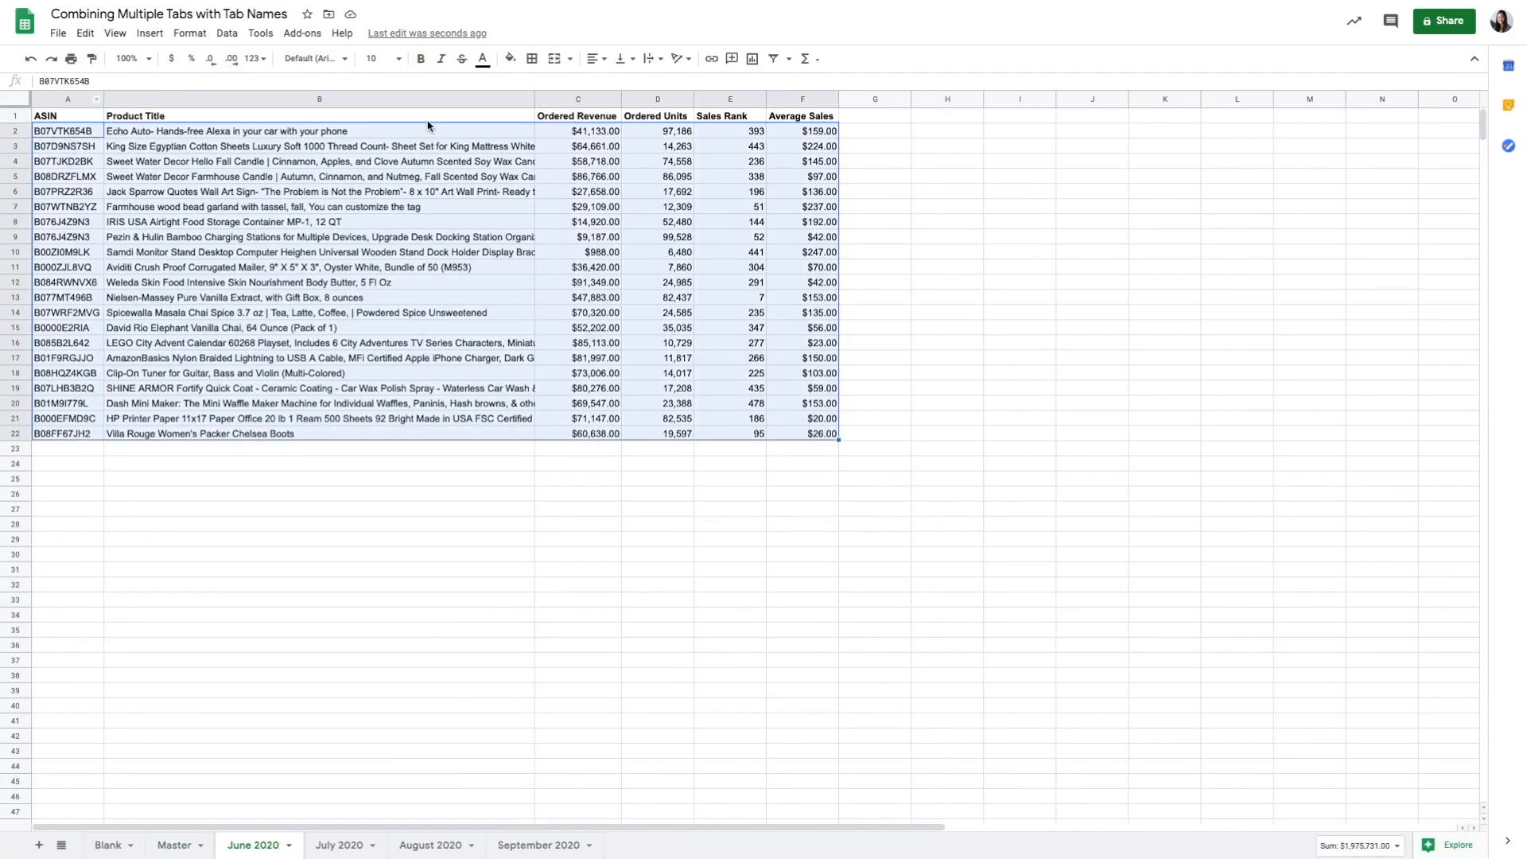
{"action": "left_click", "coordinate": [175, 847]}
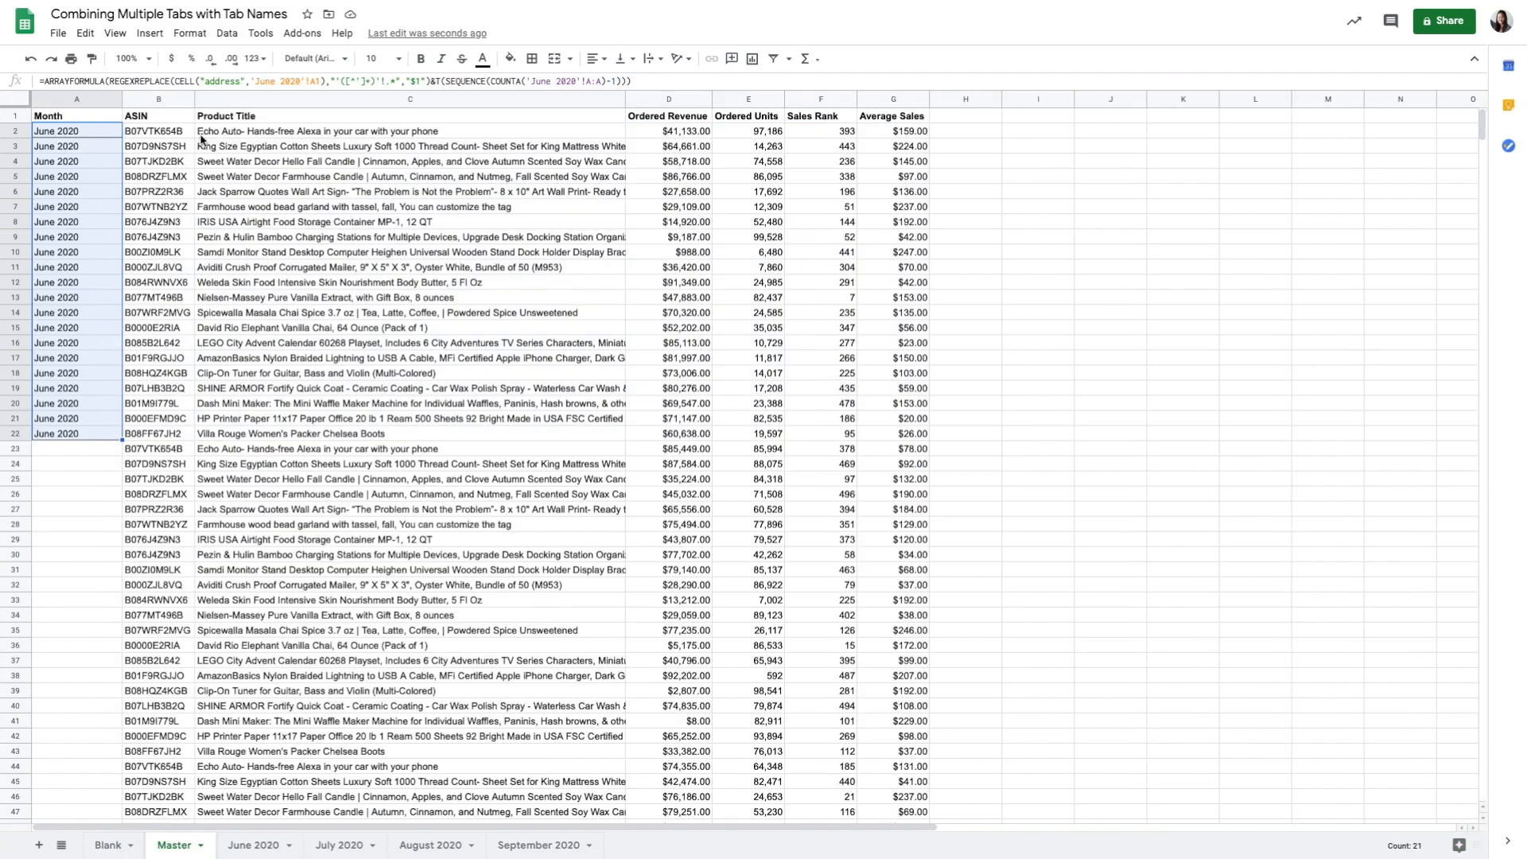
{"action": "left_click", "coordinate": [106, 132]}
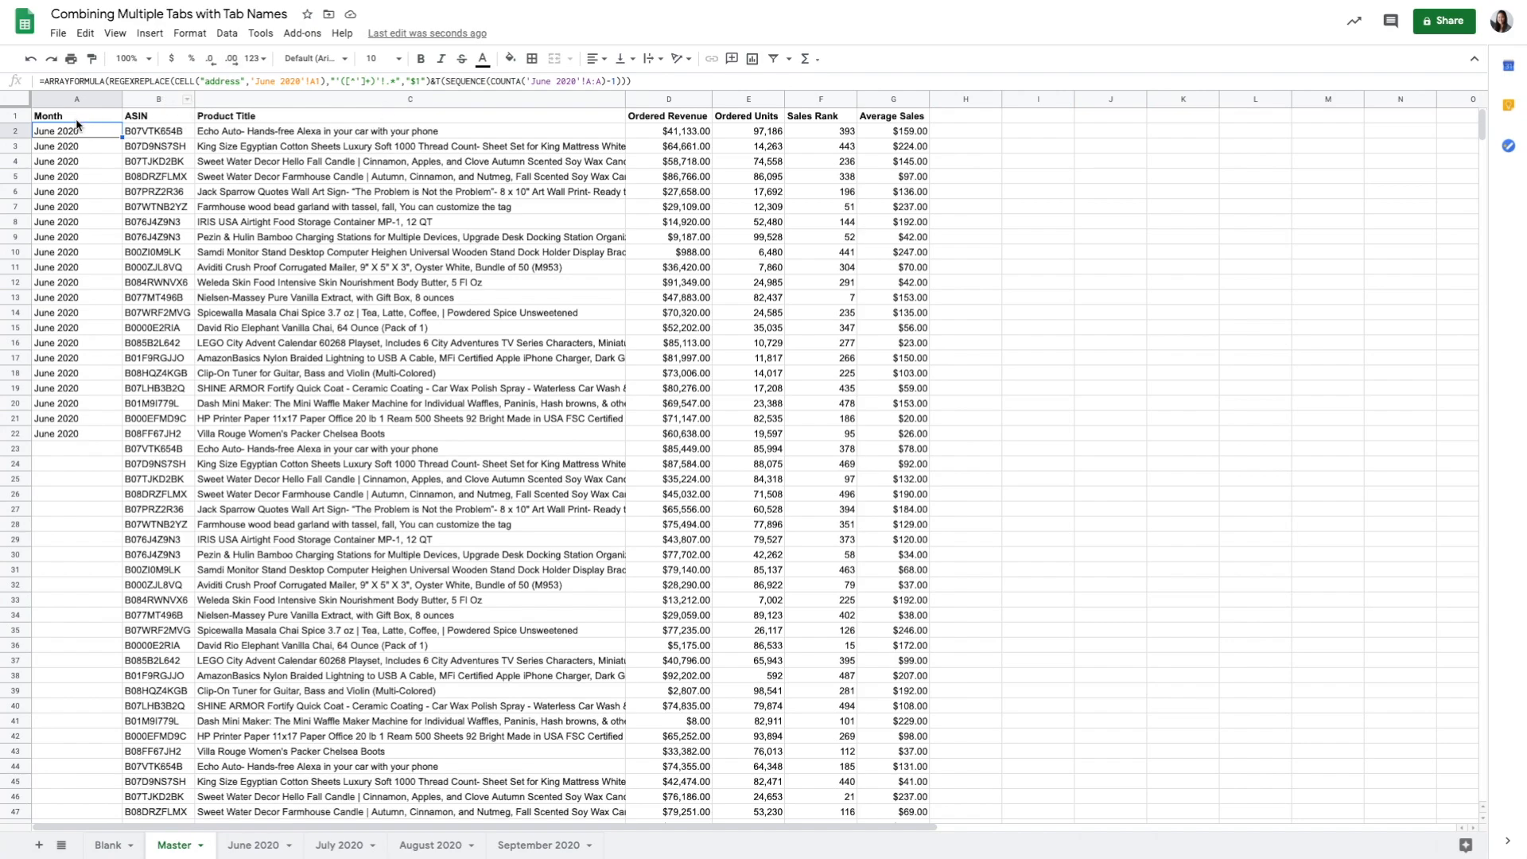
{"action": "left_click_drag", "start_coordinate": [78, 135], "coordinate": [93, 436]}
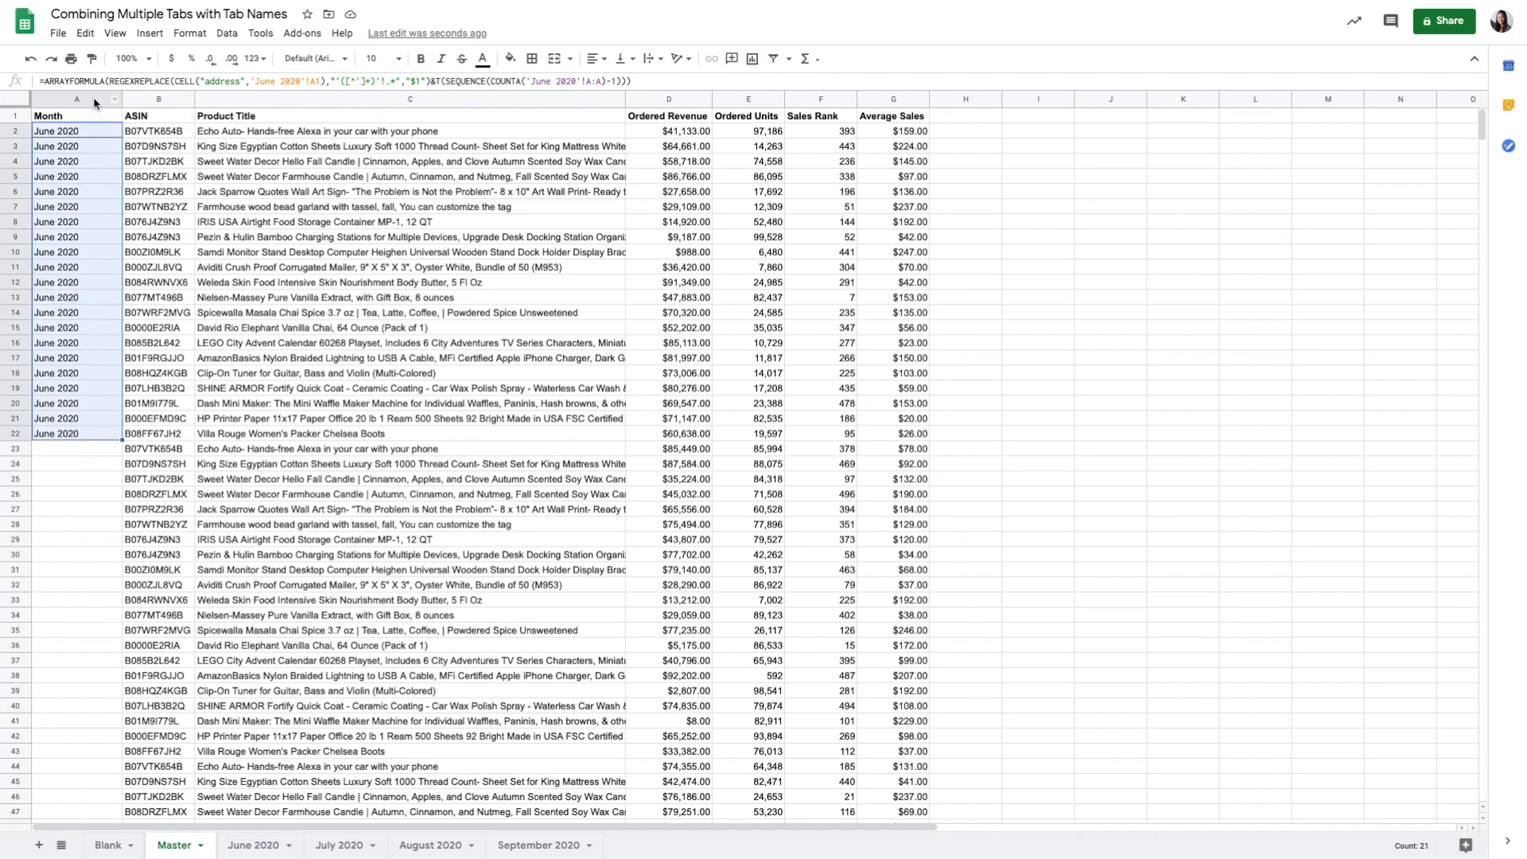
Step: Enclose A2's ARRAYFORMULA in curly braces with a semicolon after it, the closing brace on its own line, and enlarge the formula area
{"action": "left_click", "coordinate": [86, 136]}
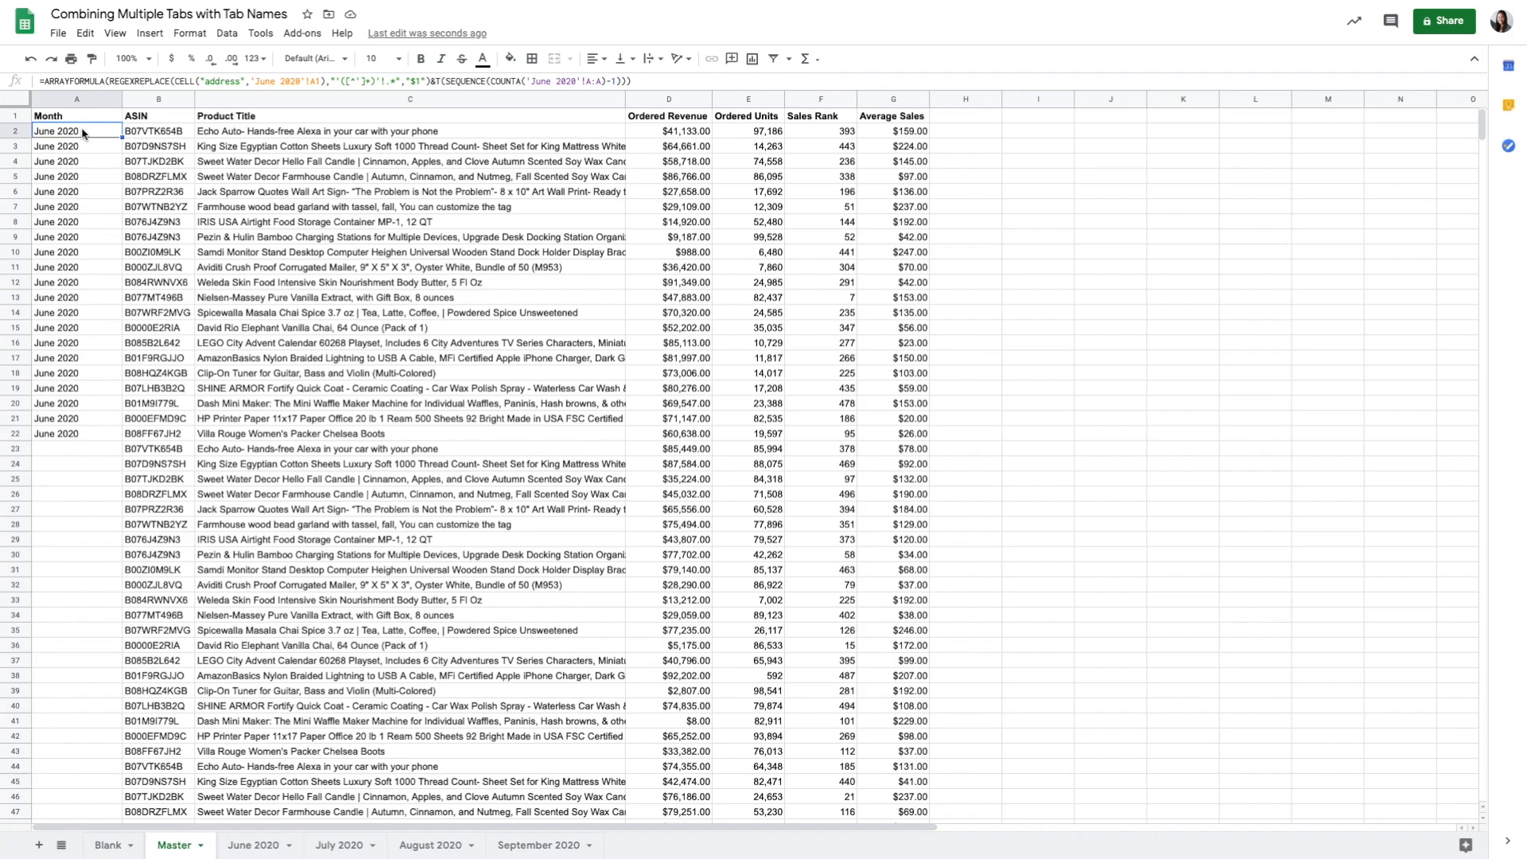
{"action": "left_click", "coordinate": [141, 80]}
{"action": "key", "text": "Home"}
{"action": "key", "text": "Right"}
{"action": "type", "text": "{"}
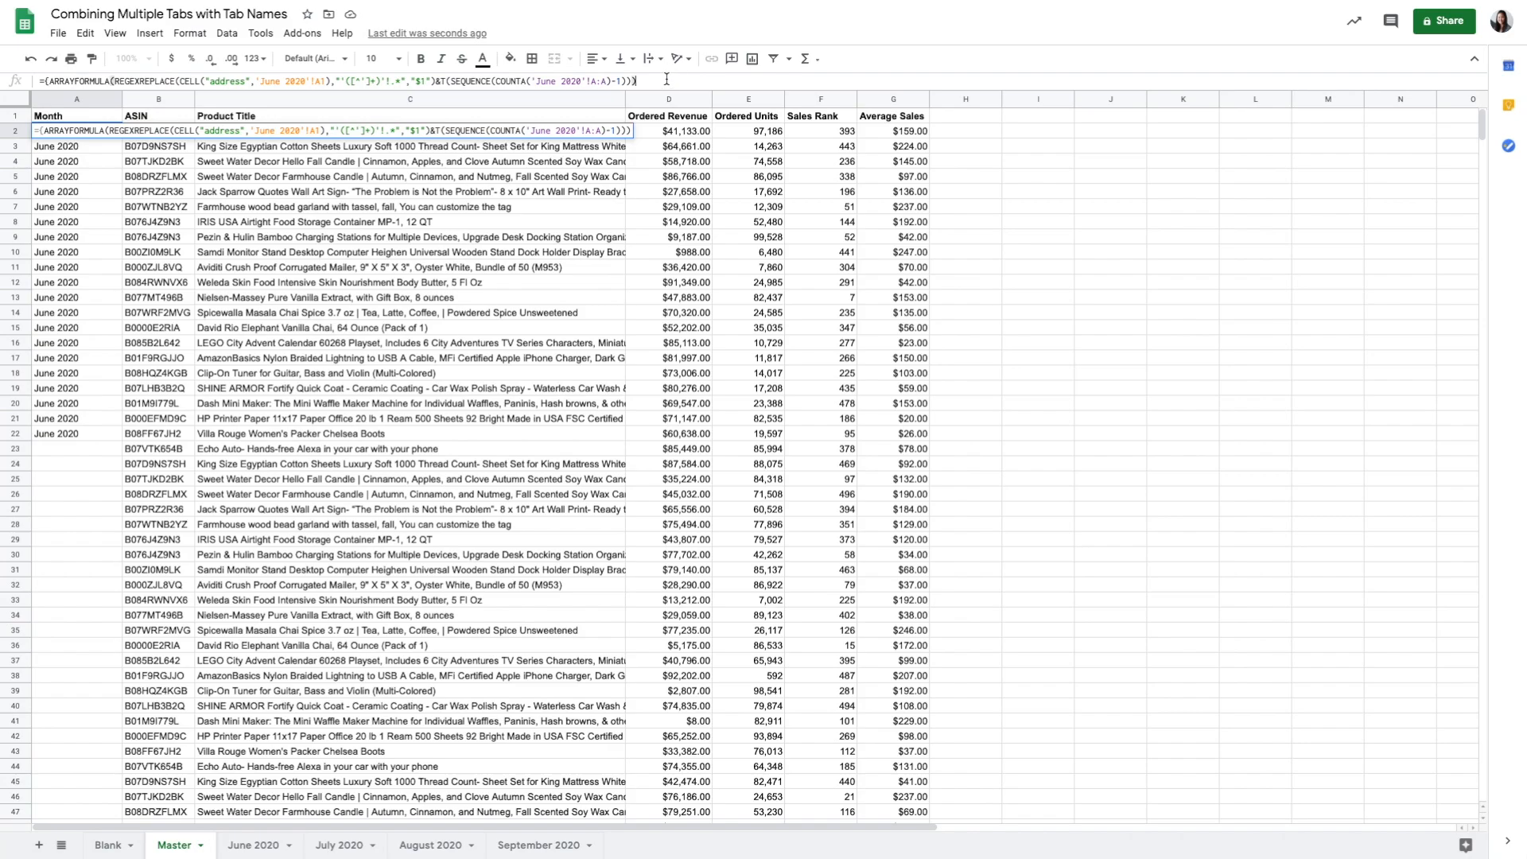
{"action": "key", "text": "End"}
{"action": "key", "text": "ctrl+Return"}
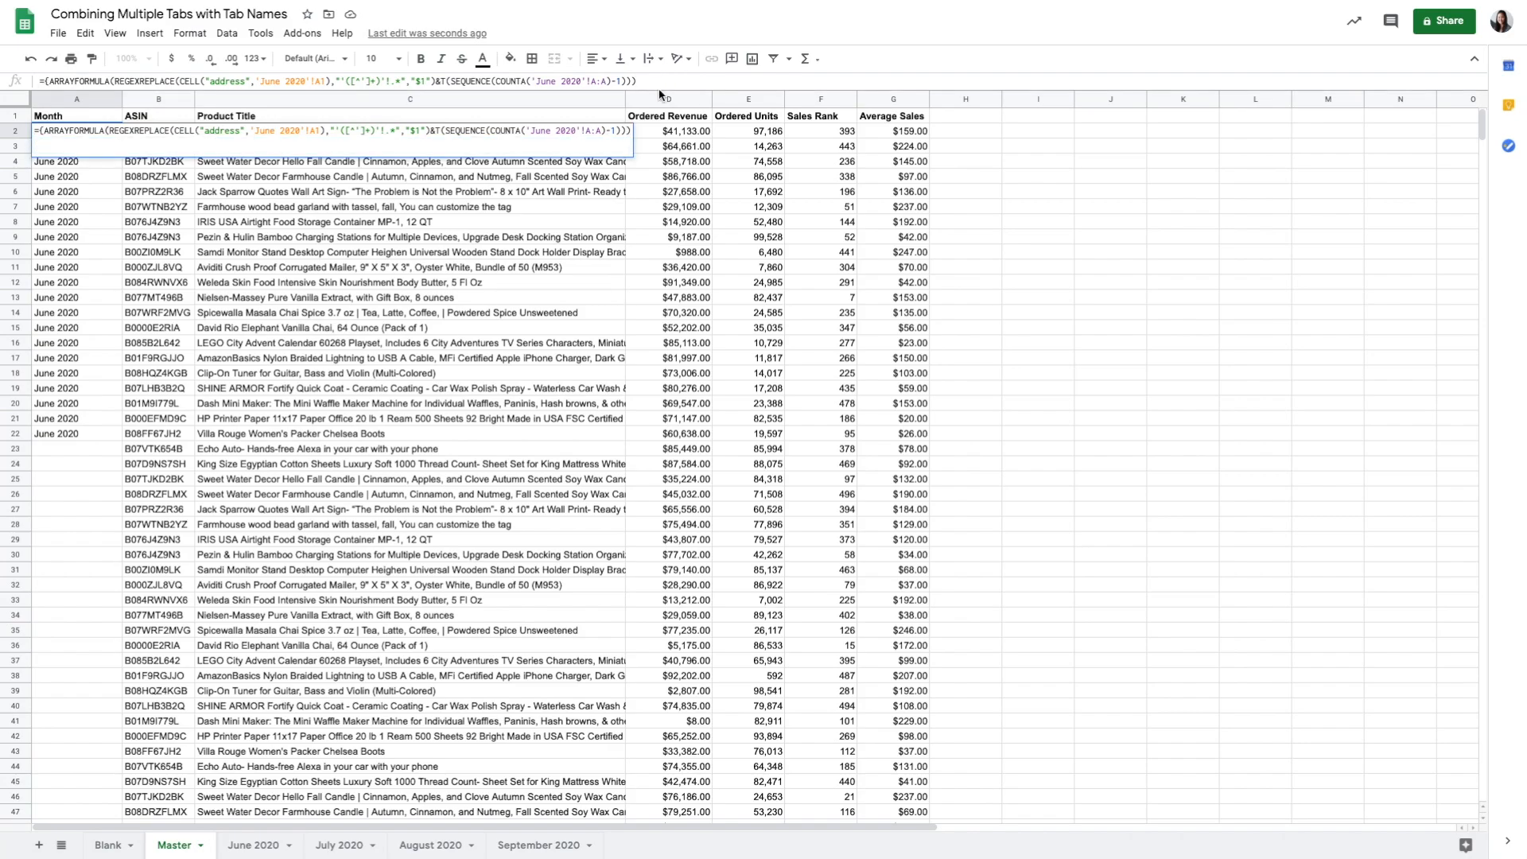
{"action": "left_click_drag", "start_coordinate": [659, 89], "coordinate": [657, 144]}
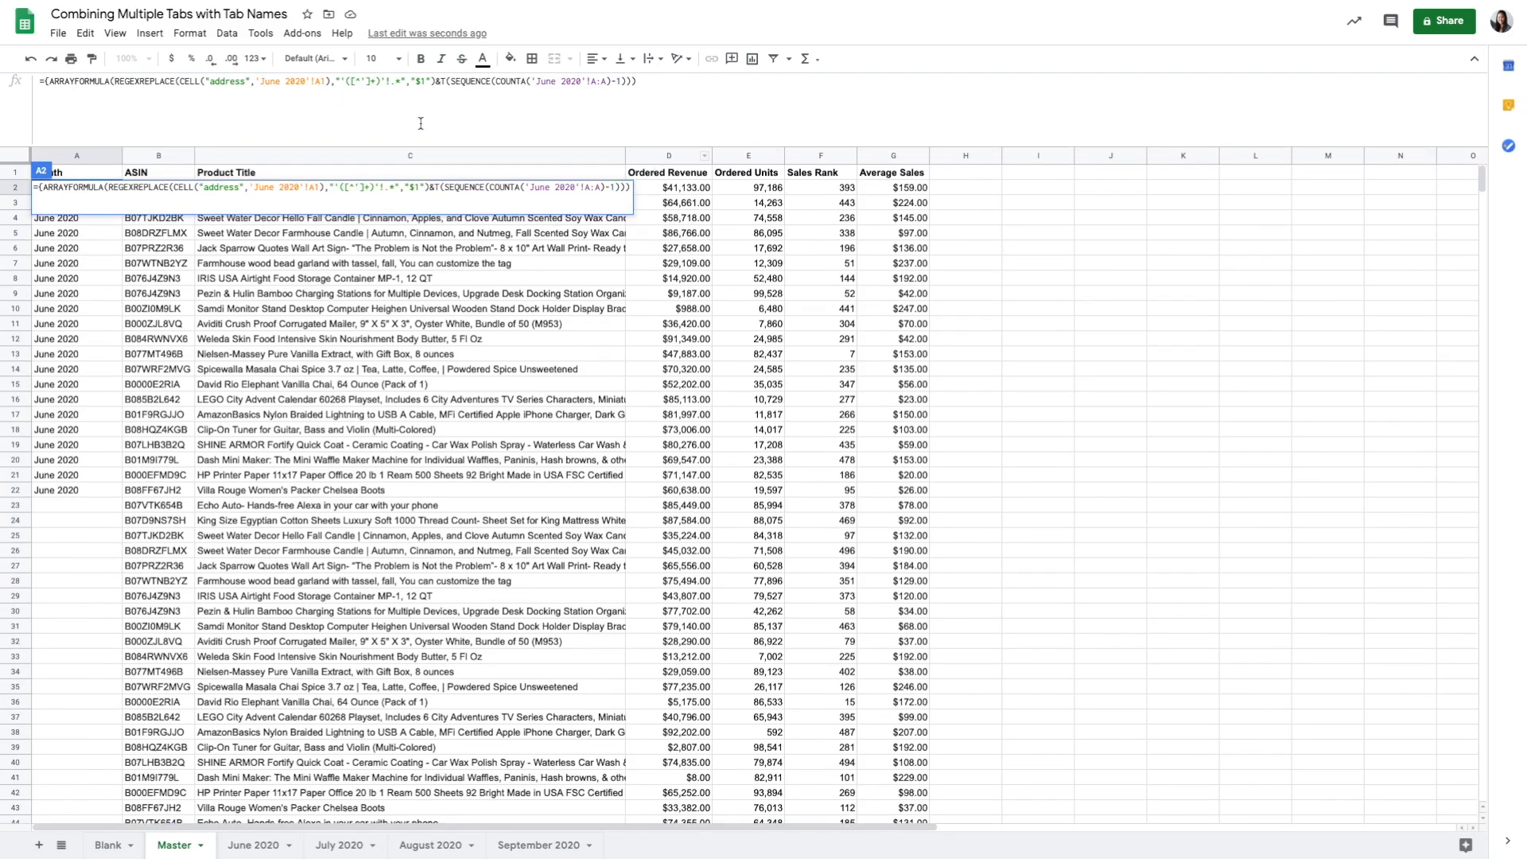
{"action": "type", "text": "}"}
{"action": "key", "text": "Left"}
{"action": "type", "text": ";"}
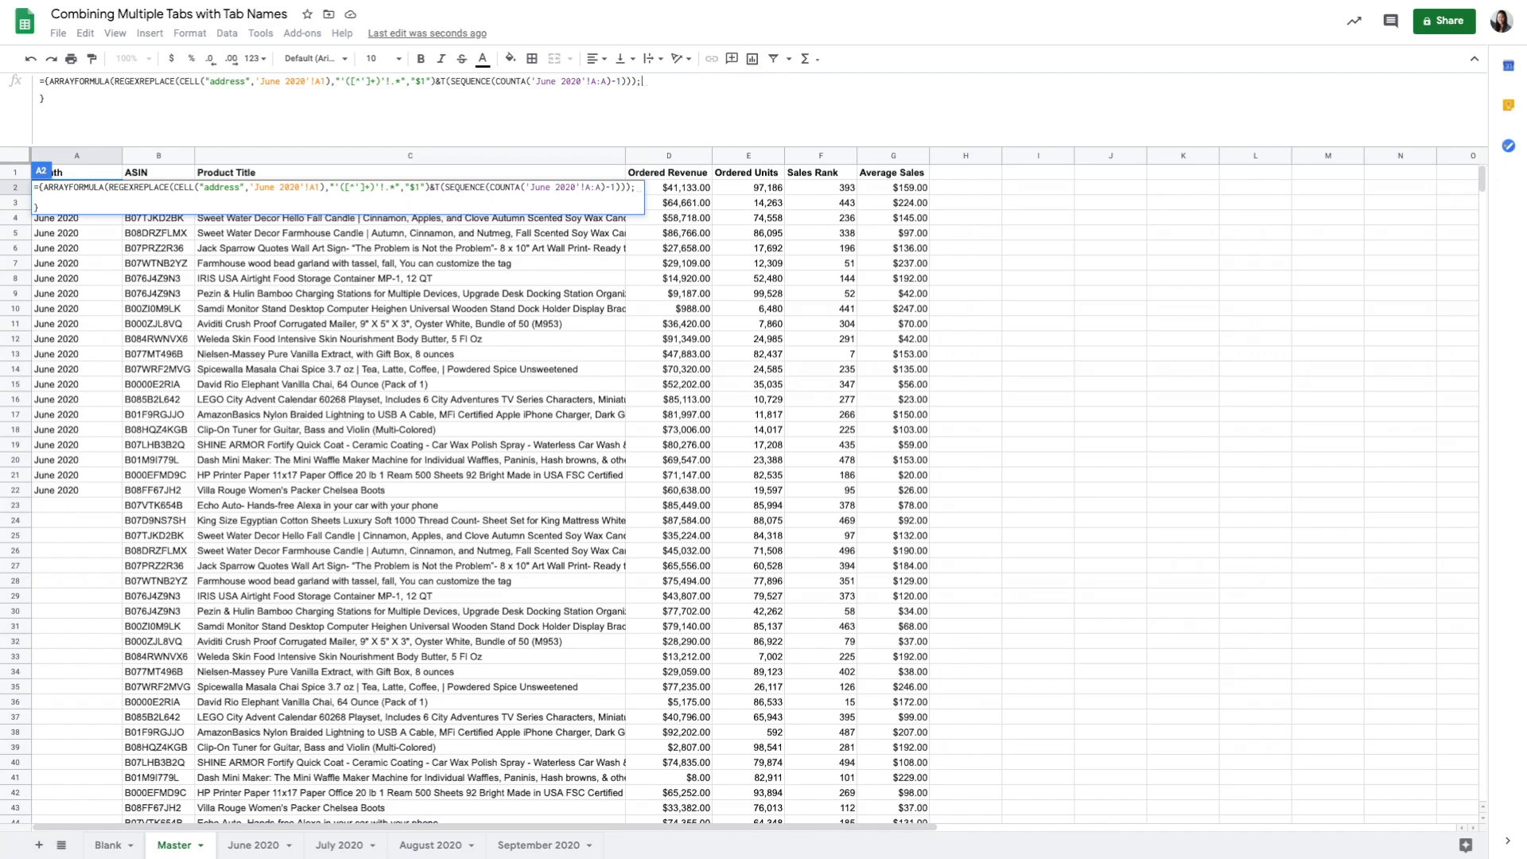
Step: Add a copy of the June 2020 ARRAYFORMULA, ending in a semicolon, as the second line of A2's array
{"action": "key", "text": "ctrl+Return"}
{"action": "left_click_drag", "start_coordinate": [48, 82], "coordinate": [637, 82]}
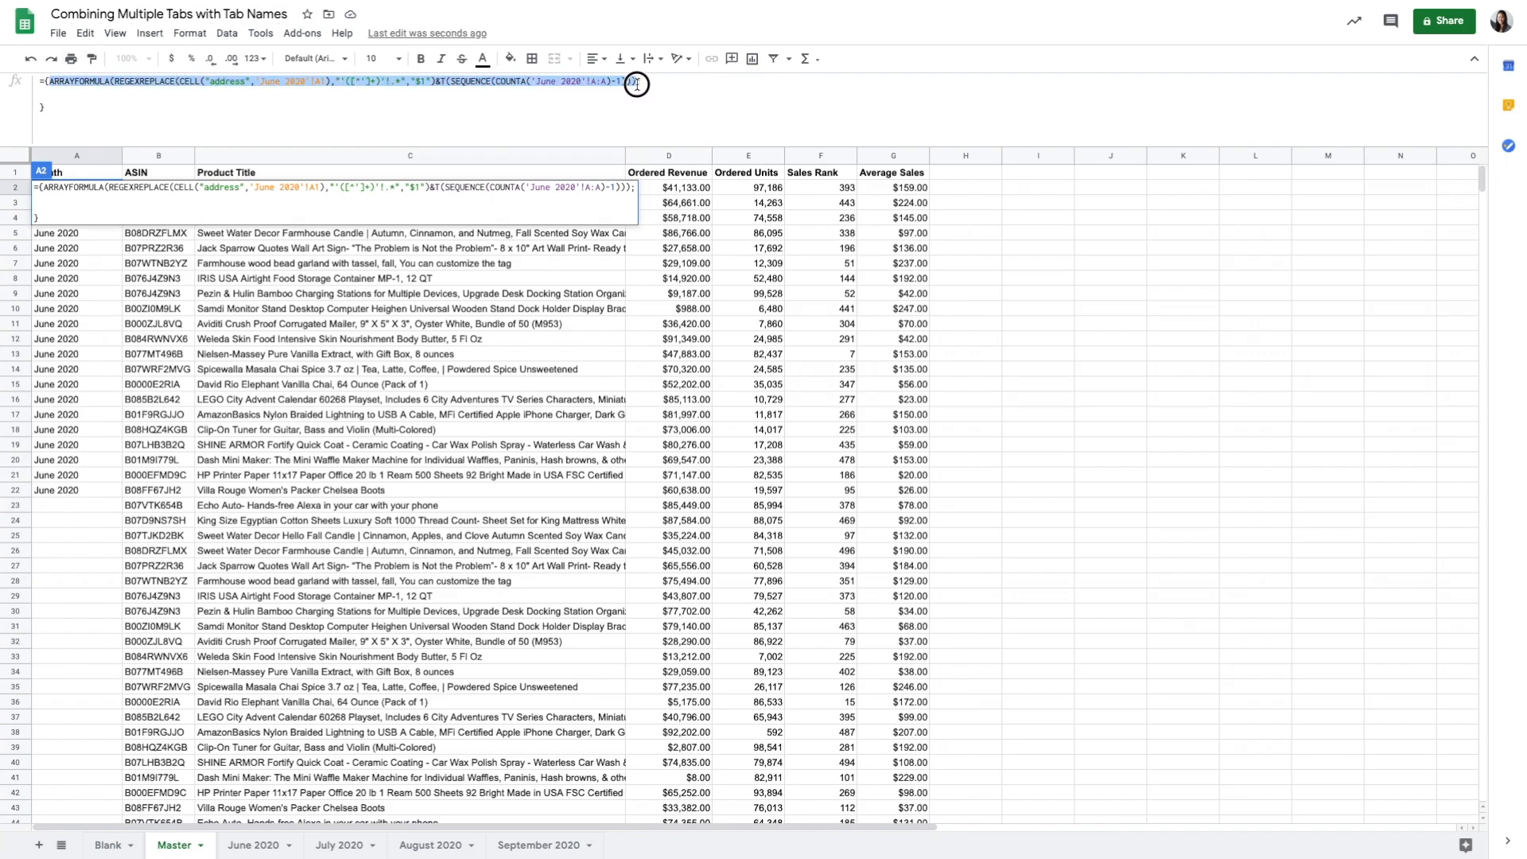
{"action": "left_click", "coordinate": [192, 87]}
{"action": "type", "text": "ARRAYFORMULA(REGEXREPLACE(CELL(\"address\",'June 2020'!A1),\"'([^']+)'!.*\",\"$1\")&T(SEQUENCE(COUNTA('June 2020'!A:A)-1)));"}
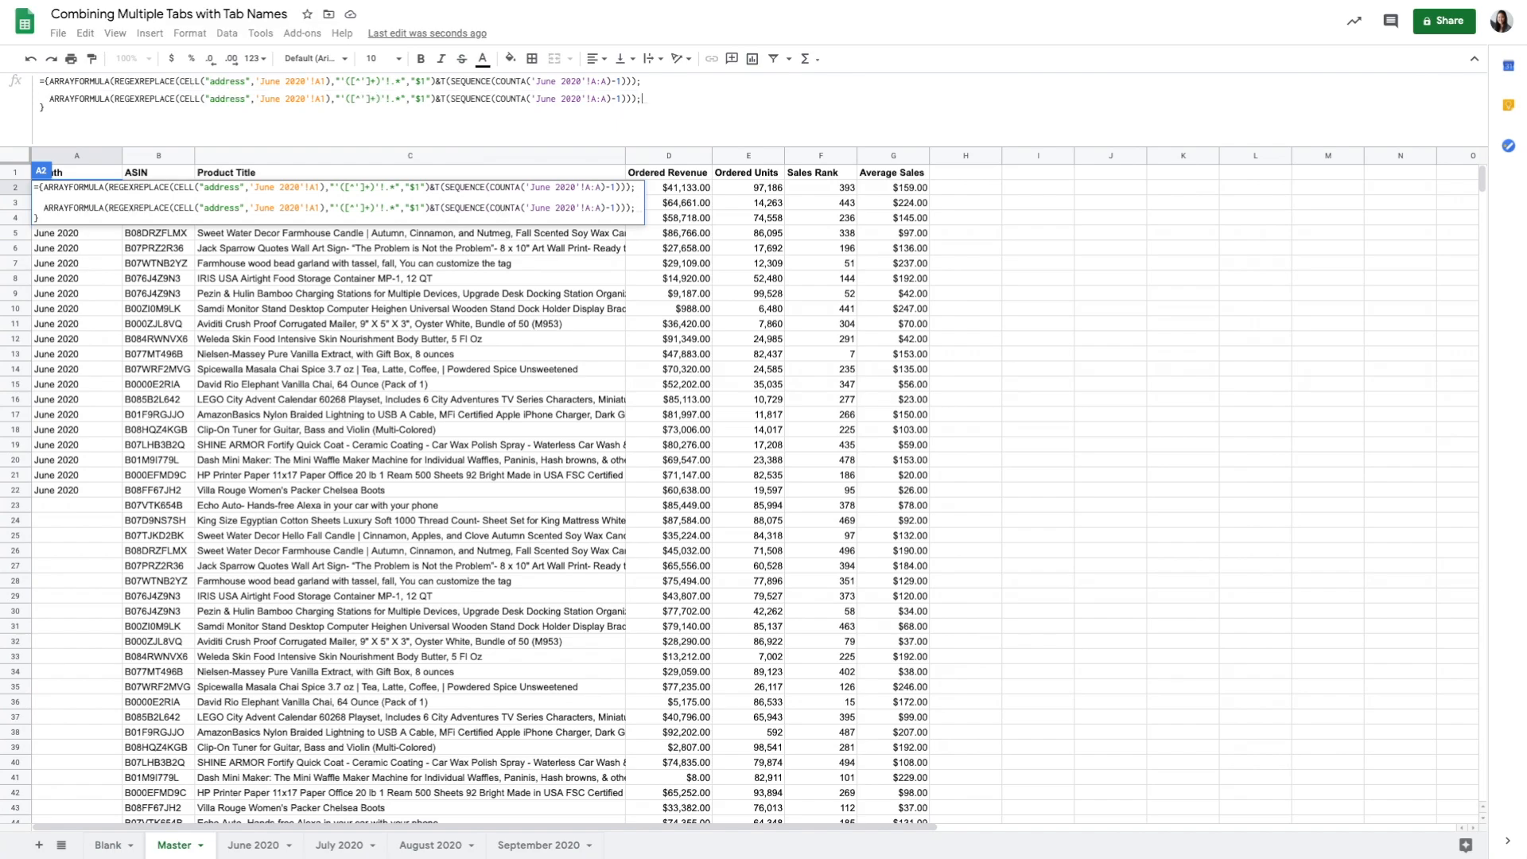
{"action": "left_click", "coordinate": [68, 90]}
{"action": "key", "text": "BackSpace"}
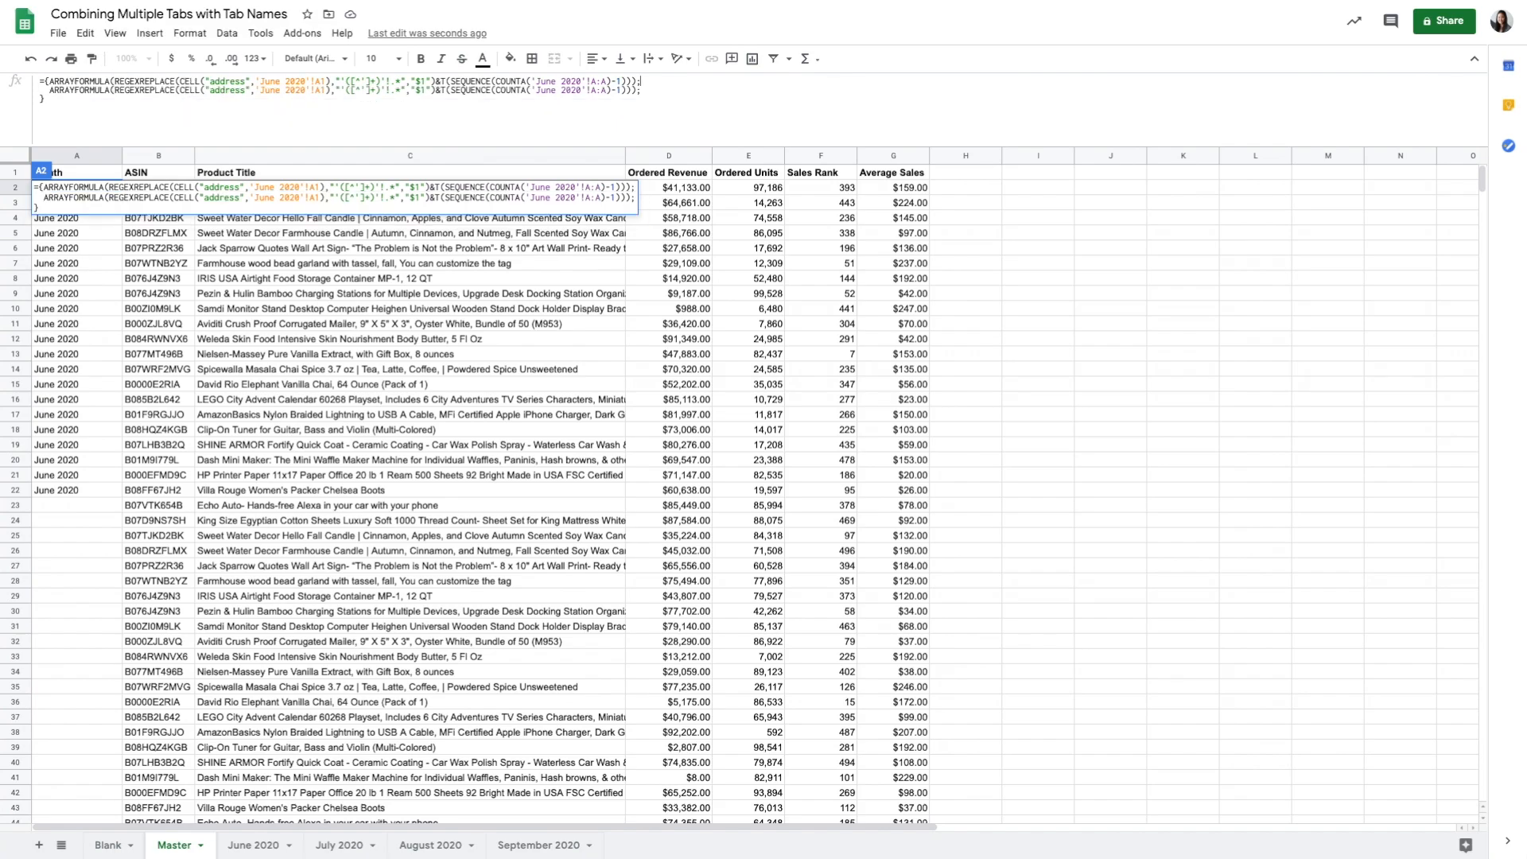
Step: Change both sheet references in the array's second line to 'July 2020'
{"action": "left_click", "coordinate": [280, 91]}
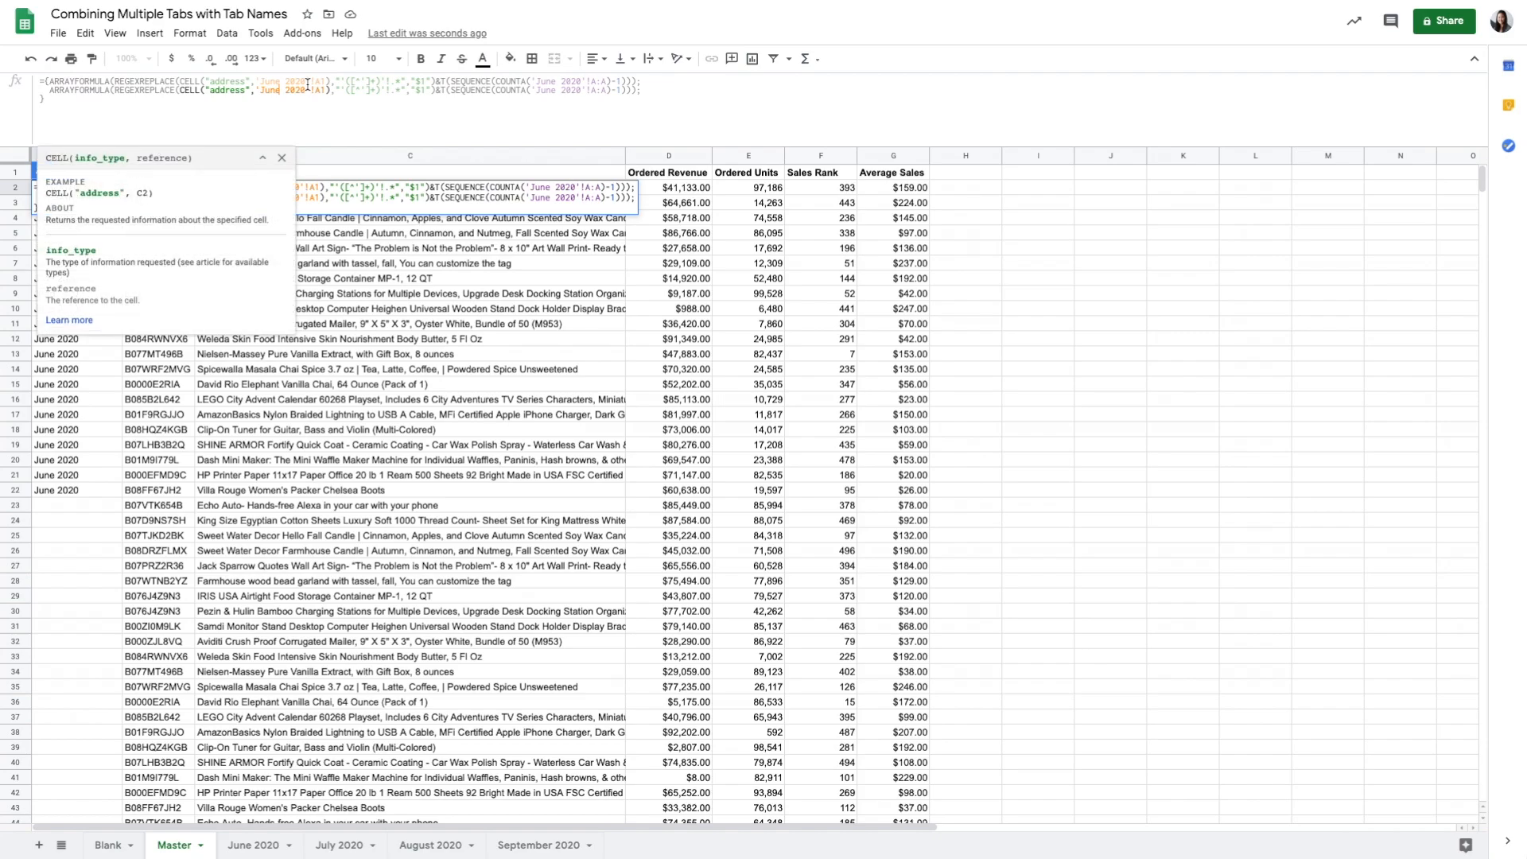
{"action": "key", "text": "BackSpace"}
{"action": "key", "text": "BackSpace"}
{"action": "type", "text": "ly"}
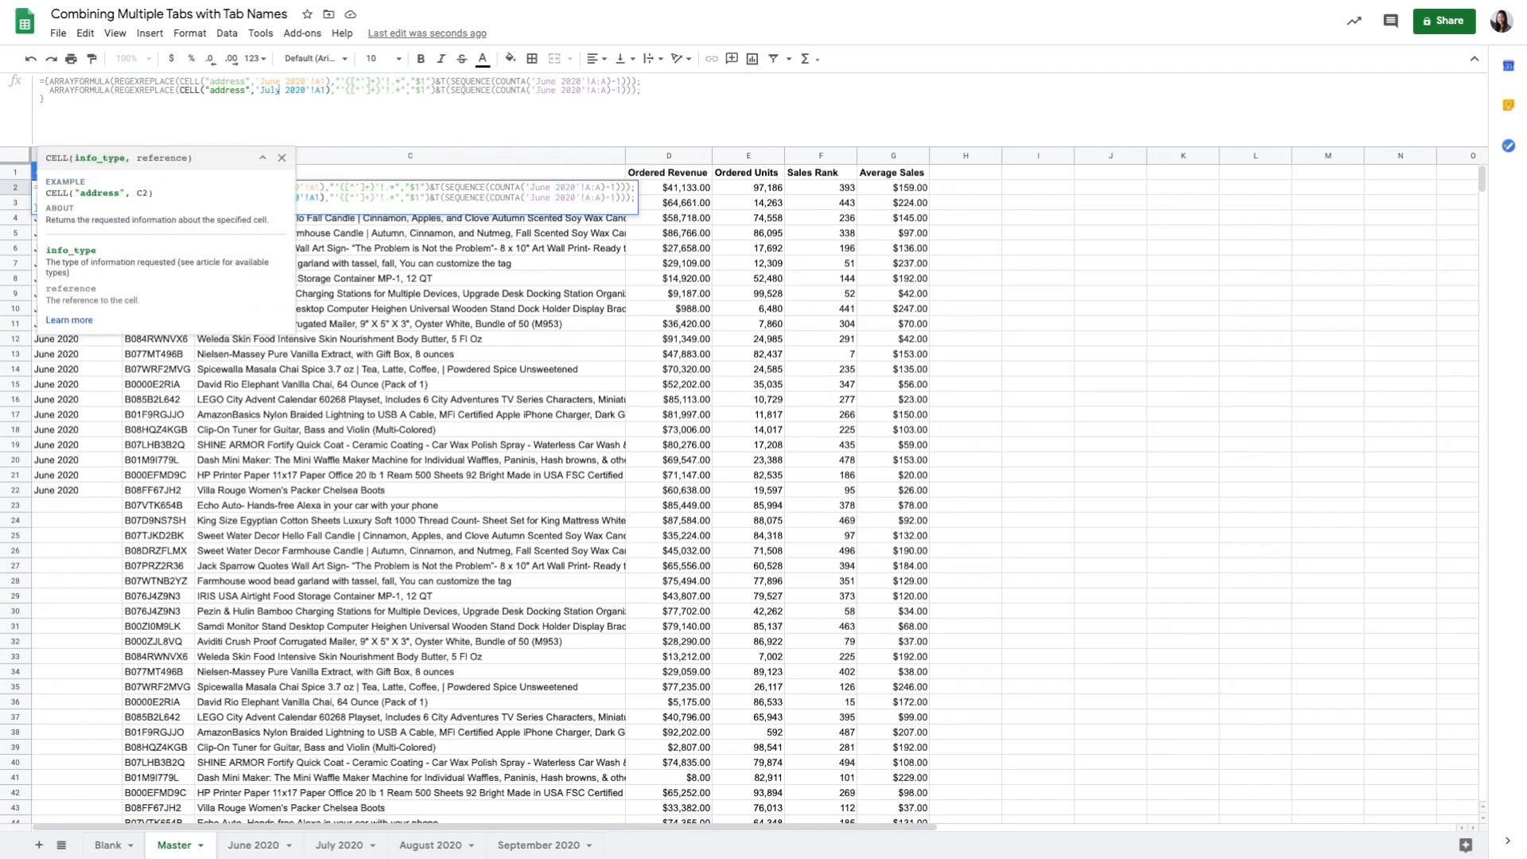
{"action": "left_click", "coordinate": [544, 90]}
{"action": "key", "text": "BackSpace"}
{"action": "key", "text": "BackSpace"}
{"action": "type", "text": "ly"}
{"action": "left_click", "coordinate": [685, 96]}
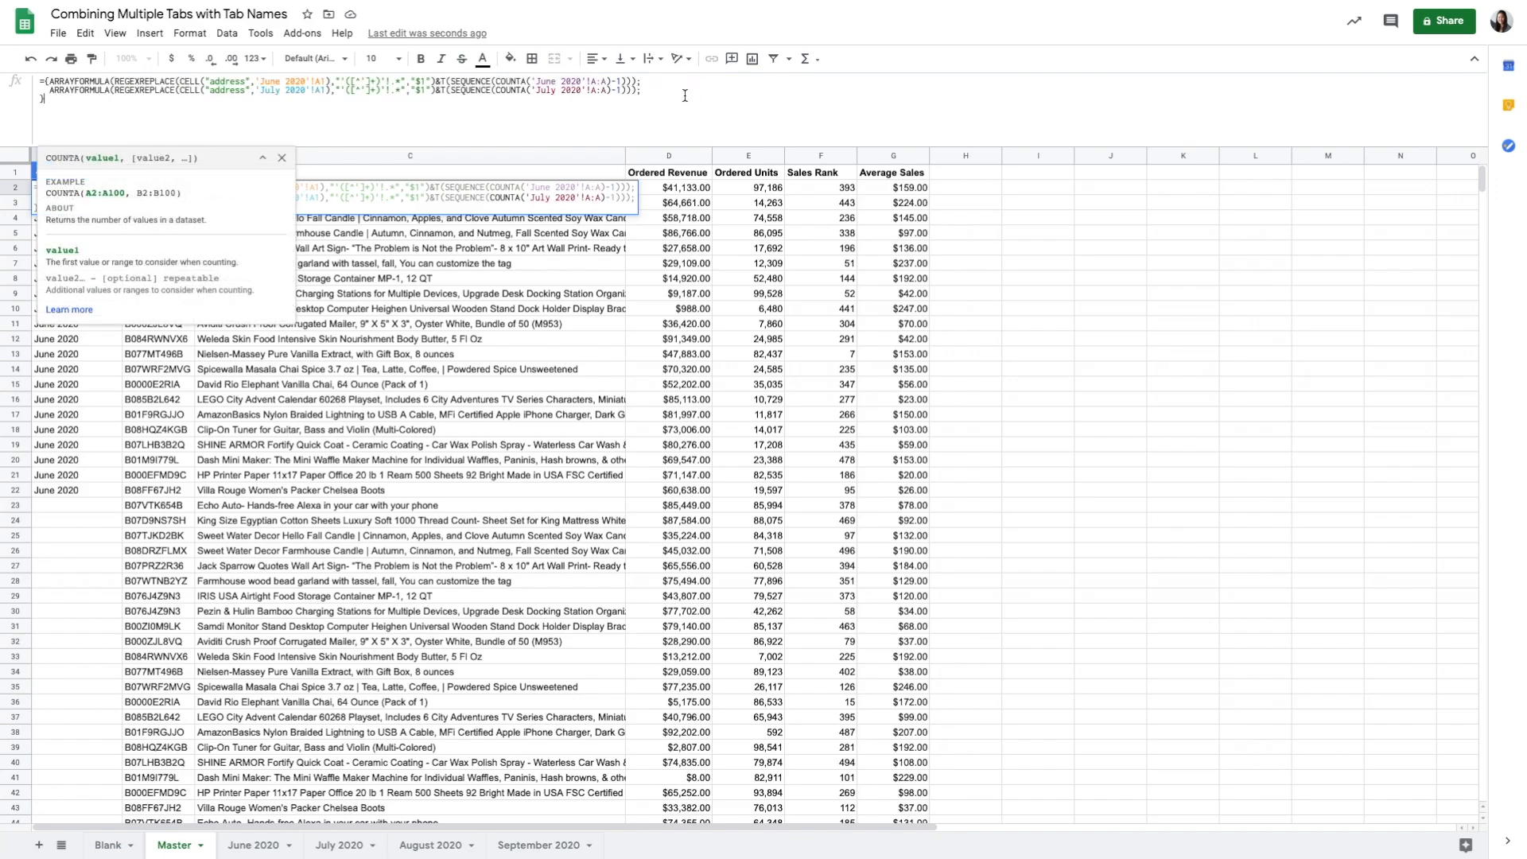
Step: Add another copy of the June 2020 ARRAYFORMULA, ending in a semicolon, as the third line of A2's array
{"action": "left_click", "coordinate": [686, 93]}
{"action": "key", "text": "ctrl+Return"}
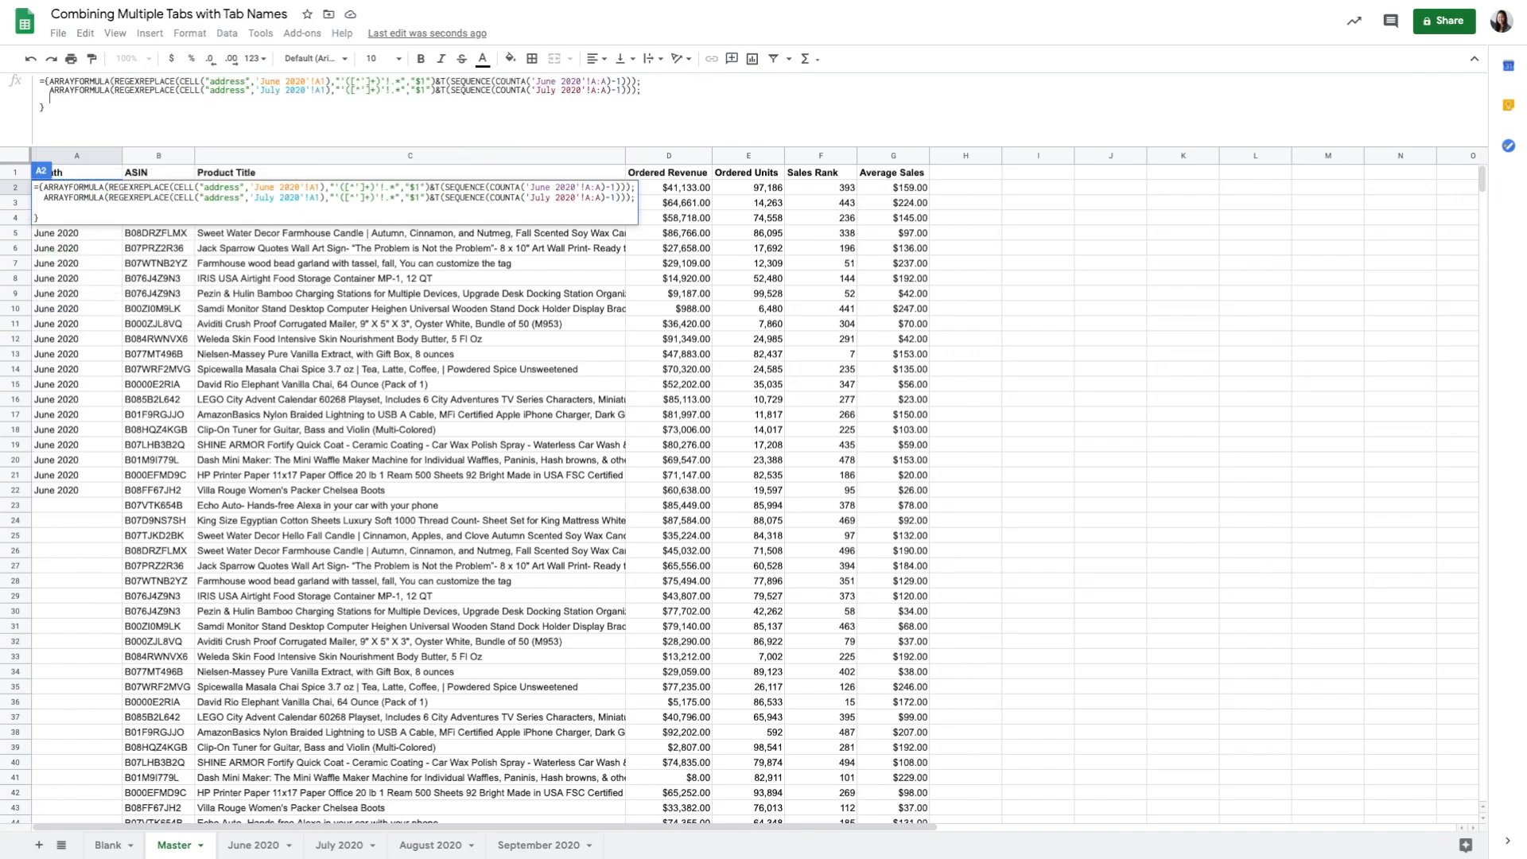
{"action": "type", "text": "ARRAYFORMULA(REGEXREPLACE(CELL(\"address\",'June 2020'!A1),\"'([^']+)'!.*\",\"$1\")&T(SEQUENCE(COUNTA('June 2020'!A:A)-1)));"}
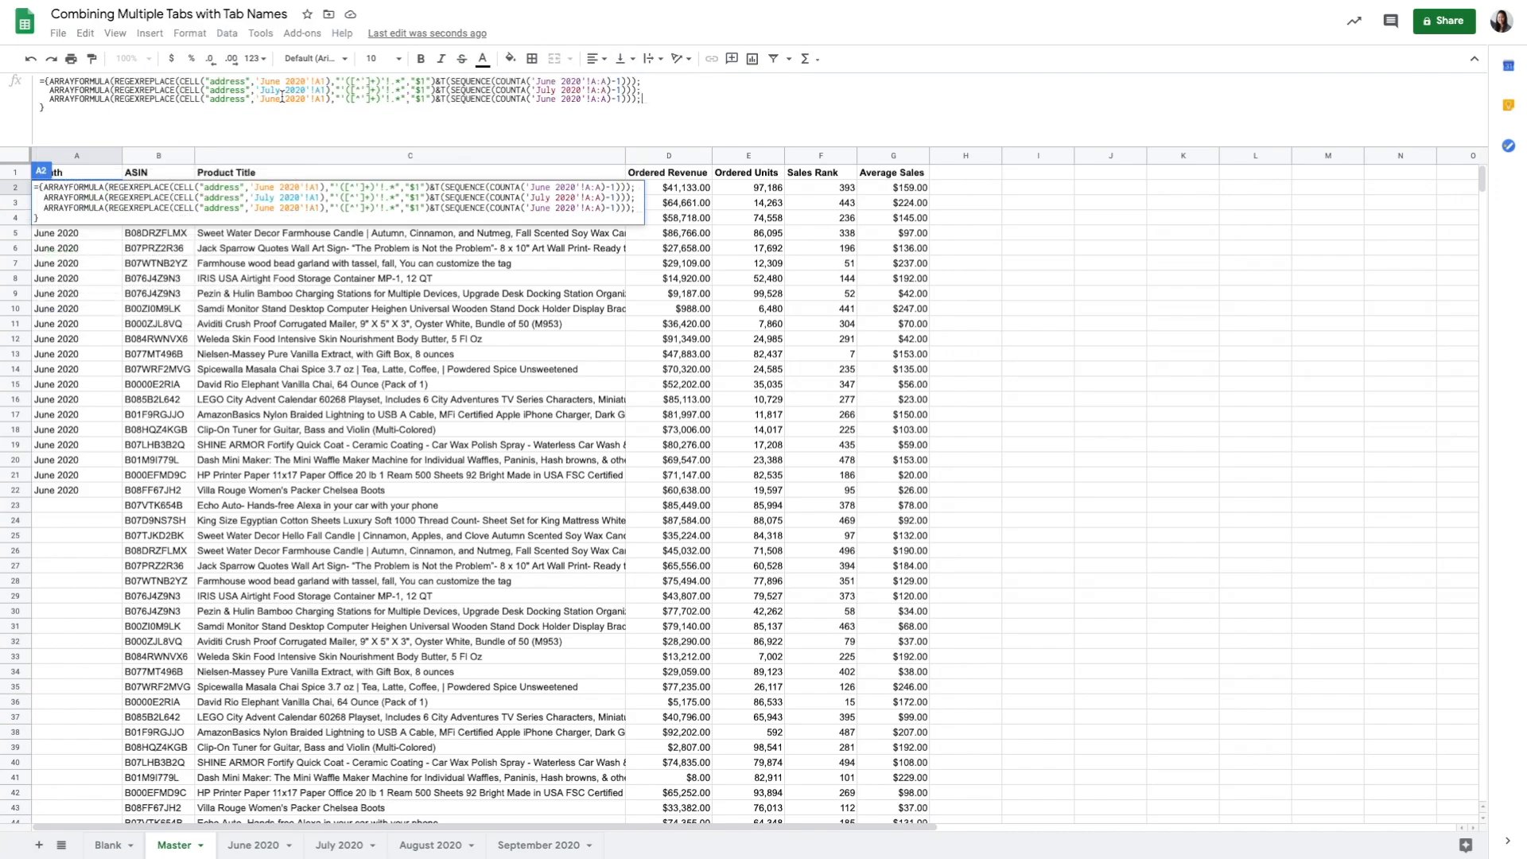
Step: Change both sheet references in the array's third line to 'August 2020' and commit the formula
{"action": "double_click", "coordinate": [270, 98]}
{"action": "key", "text": "BackSpace"}
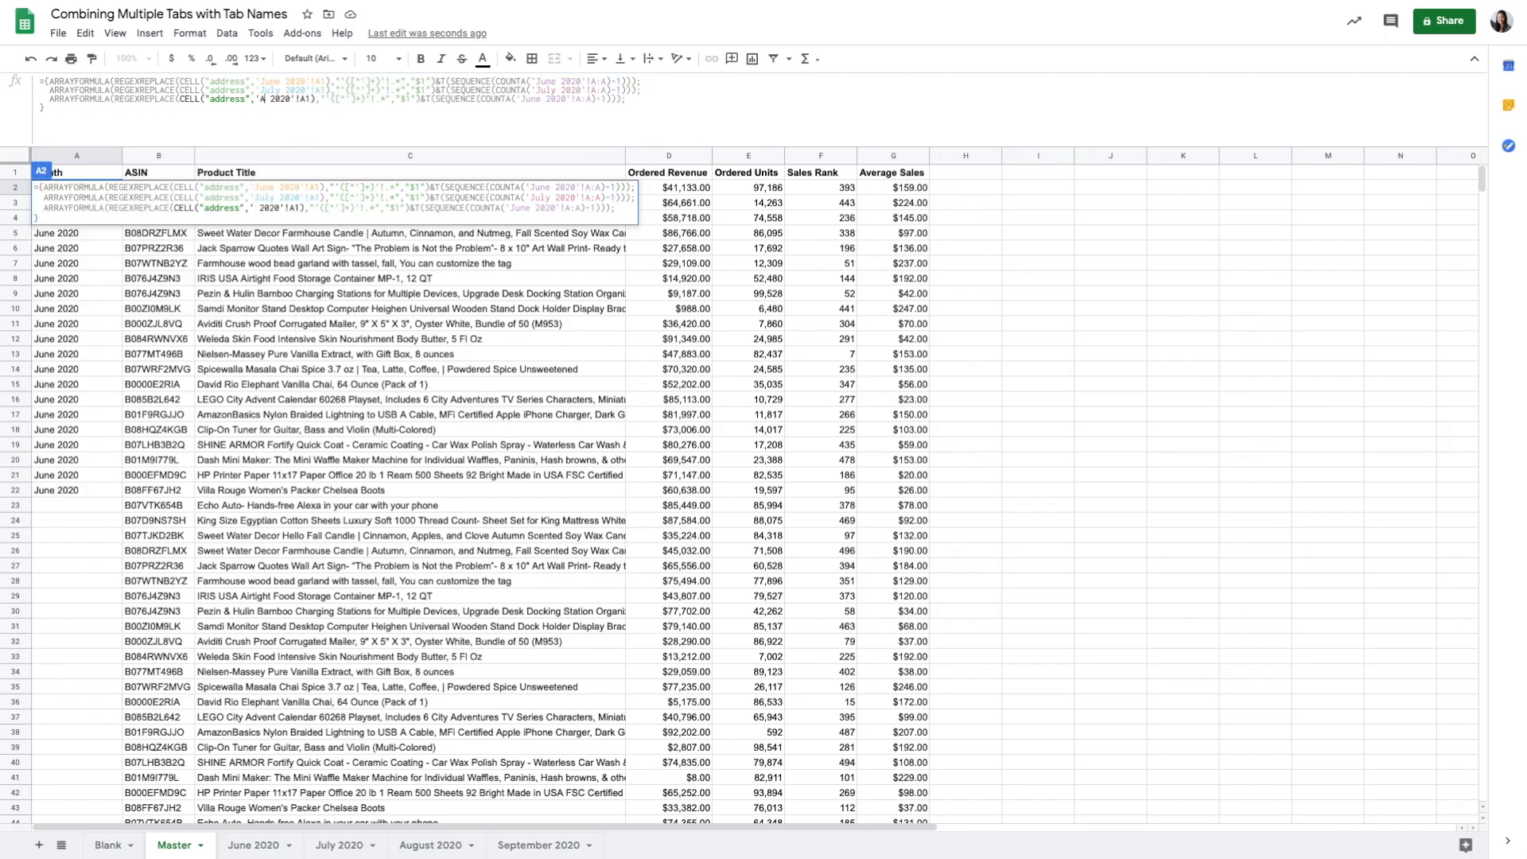
{"action": "type", "text": "August"}
{"action": "left_click", "coordinate": [564, 98]}
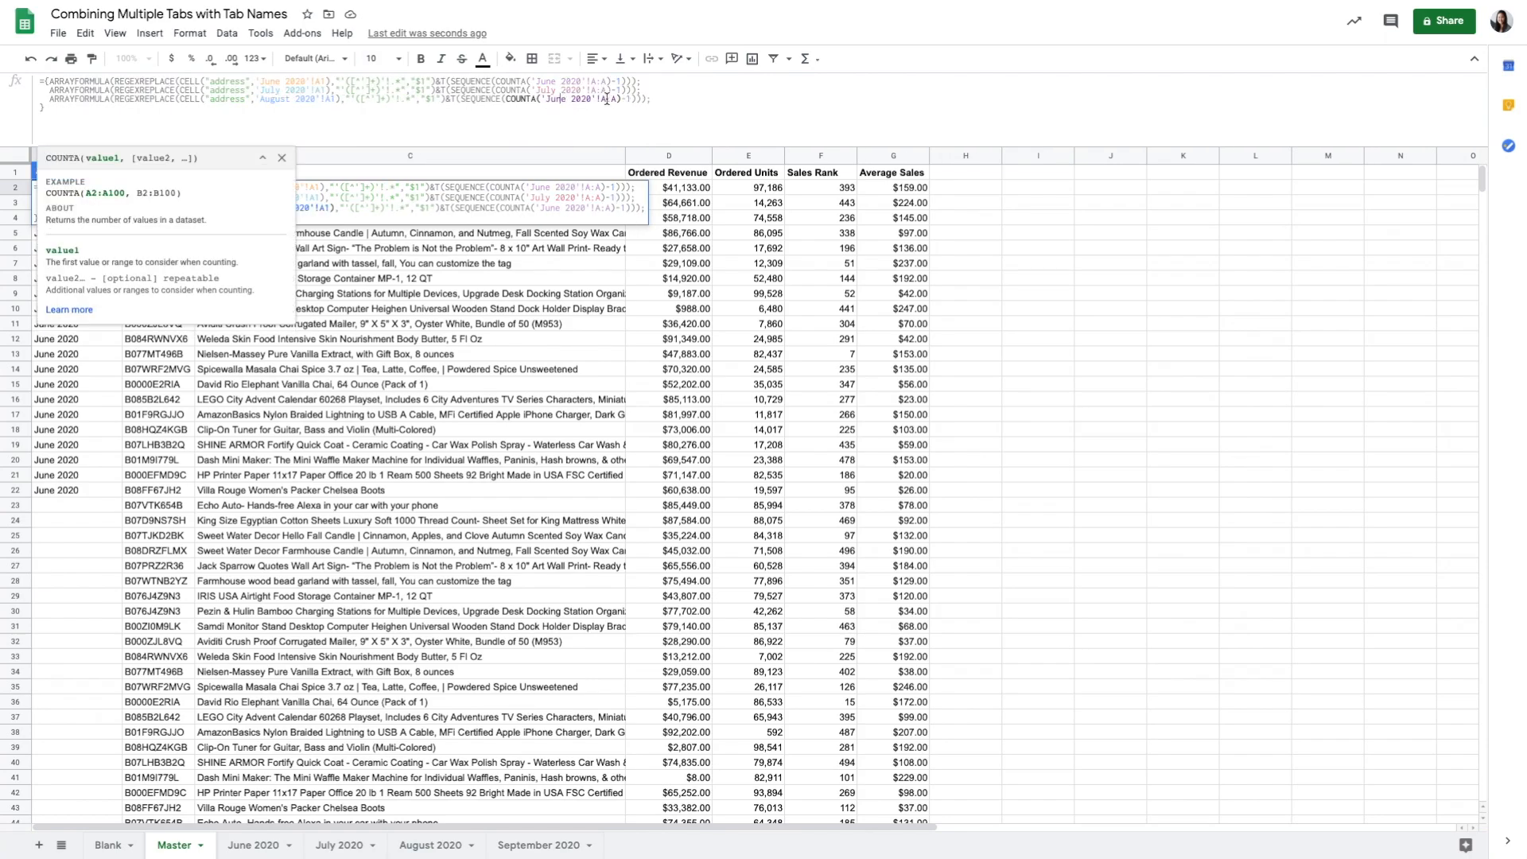
{"action": "key", "text": "BackSpace"}
{"action": "key", "text": "BackSpace"}
{"action": "key", "text": "BackSpace"}
{"action": "key", "text": "BackSpace"}
{"action": "type", "text": "Au"}
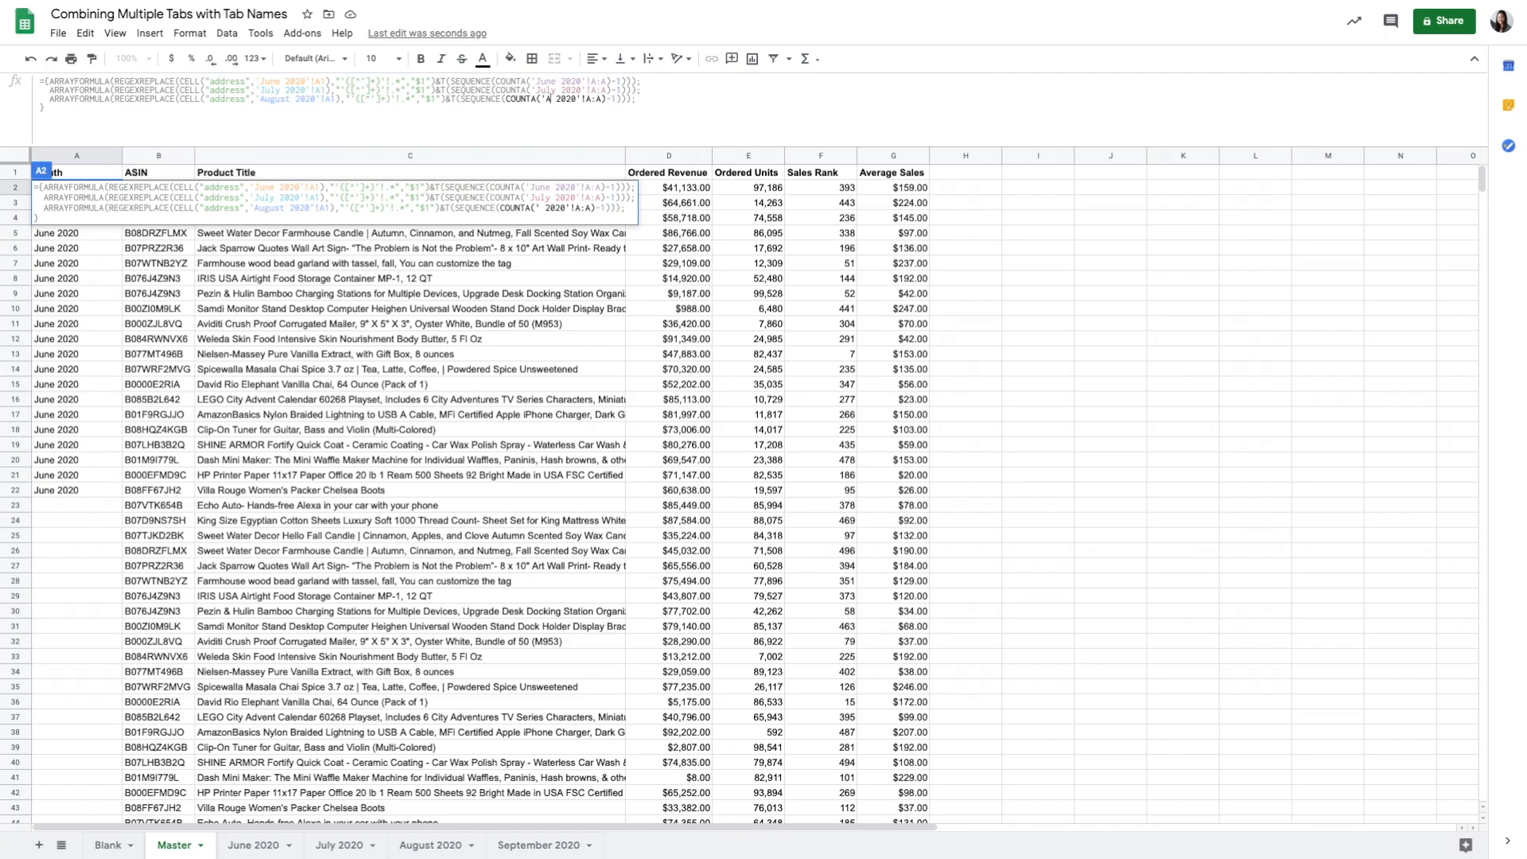
{"action": "type", "text": "gust"}
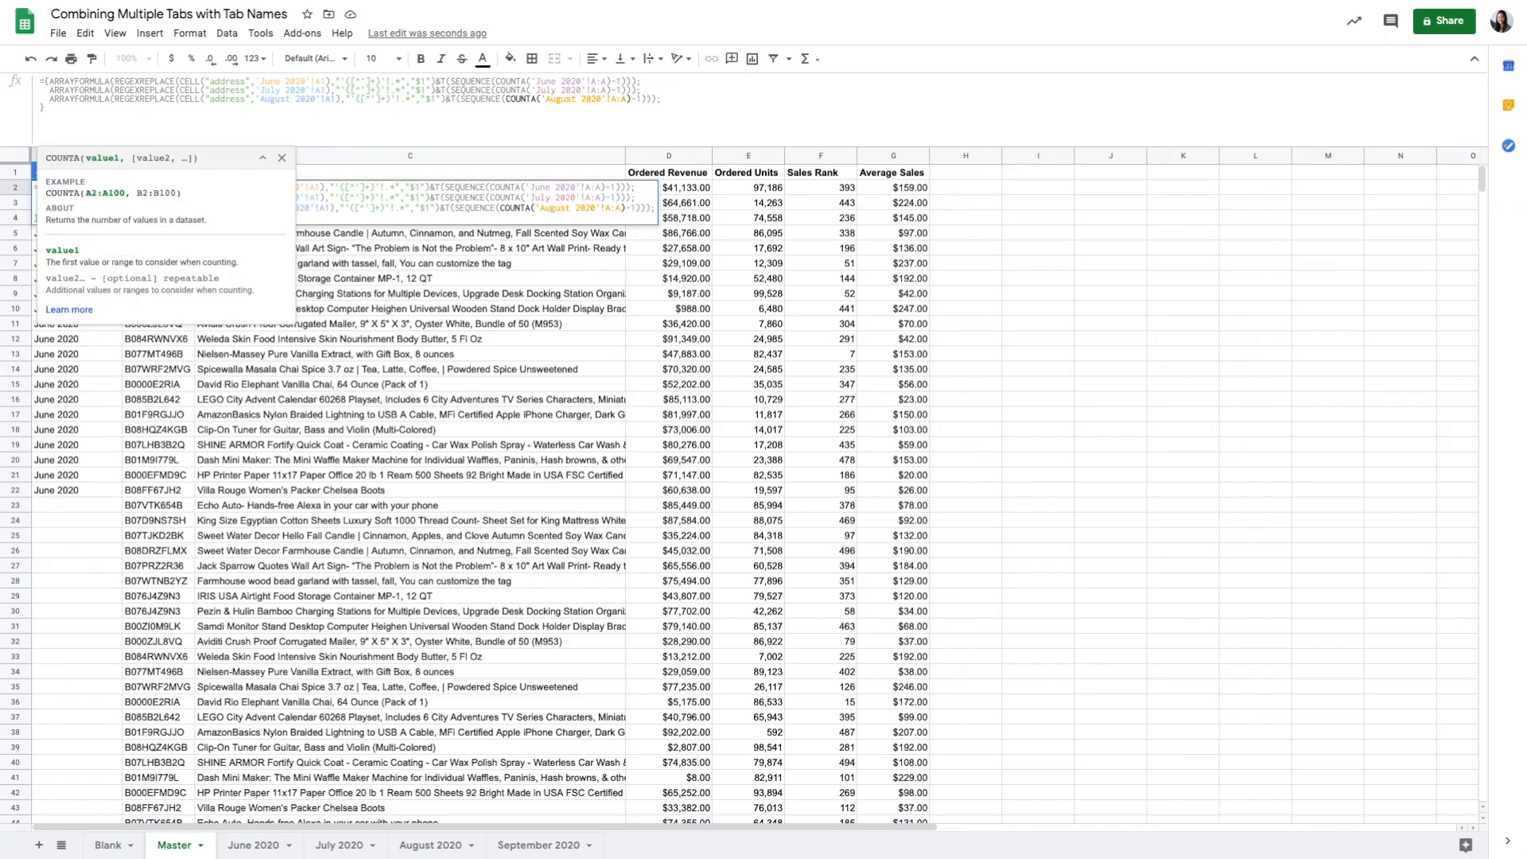
{"action": "key", "text": "Return"}
Step: Remove the semicolon after the August 2020 line in A2's array and commit the formula
{"action": "left_click", "coordinate": [71, 185]}
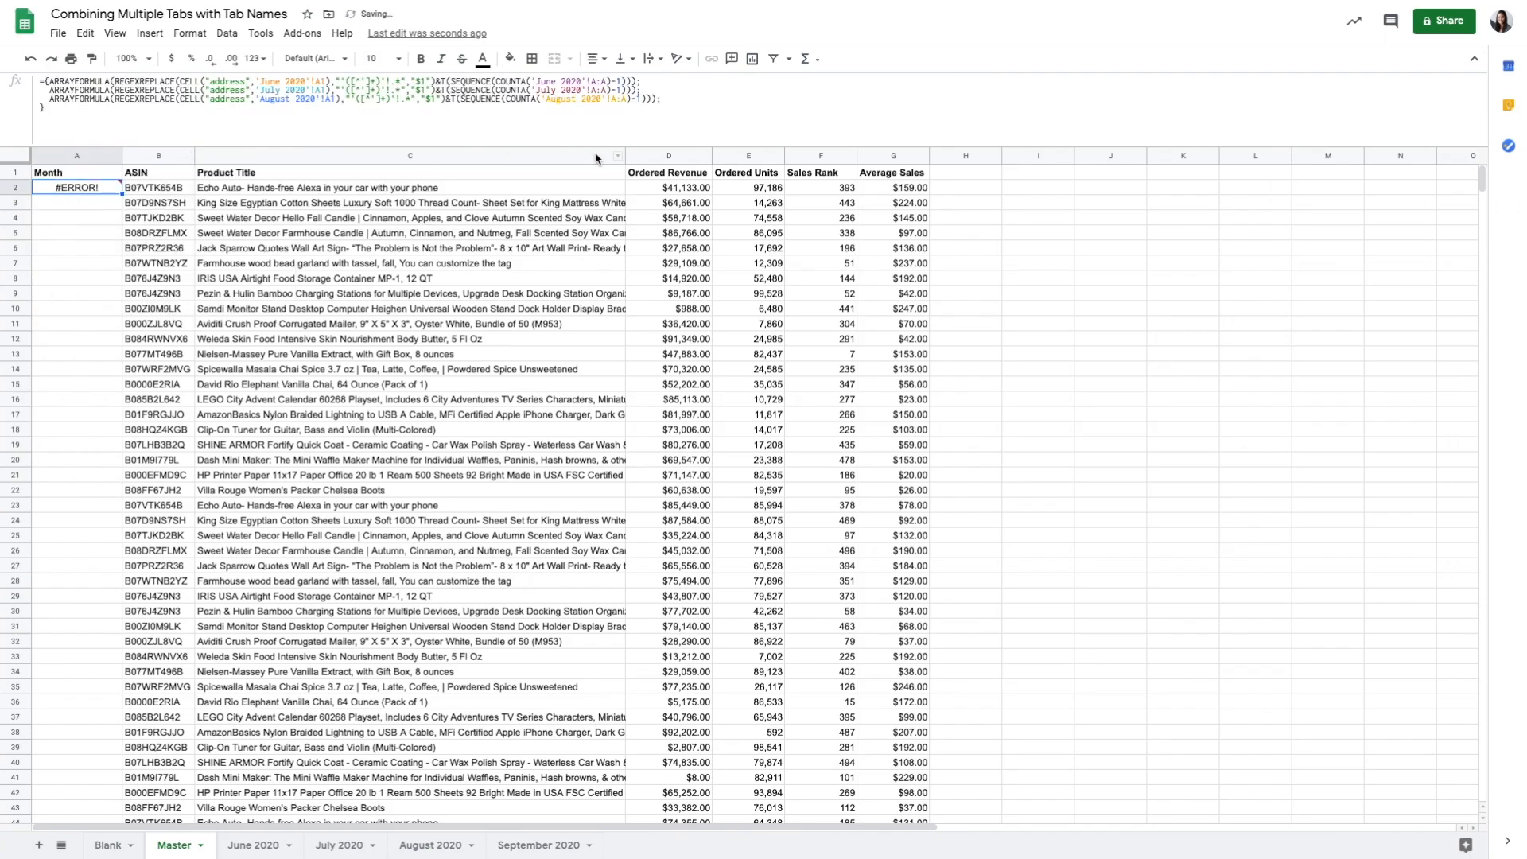
{"action": "left_click", "coordinate": [687, 98]}
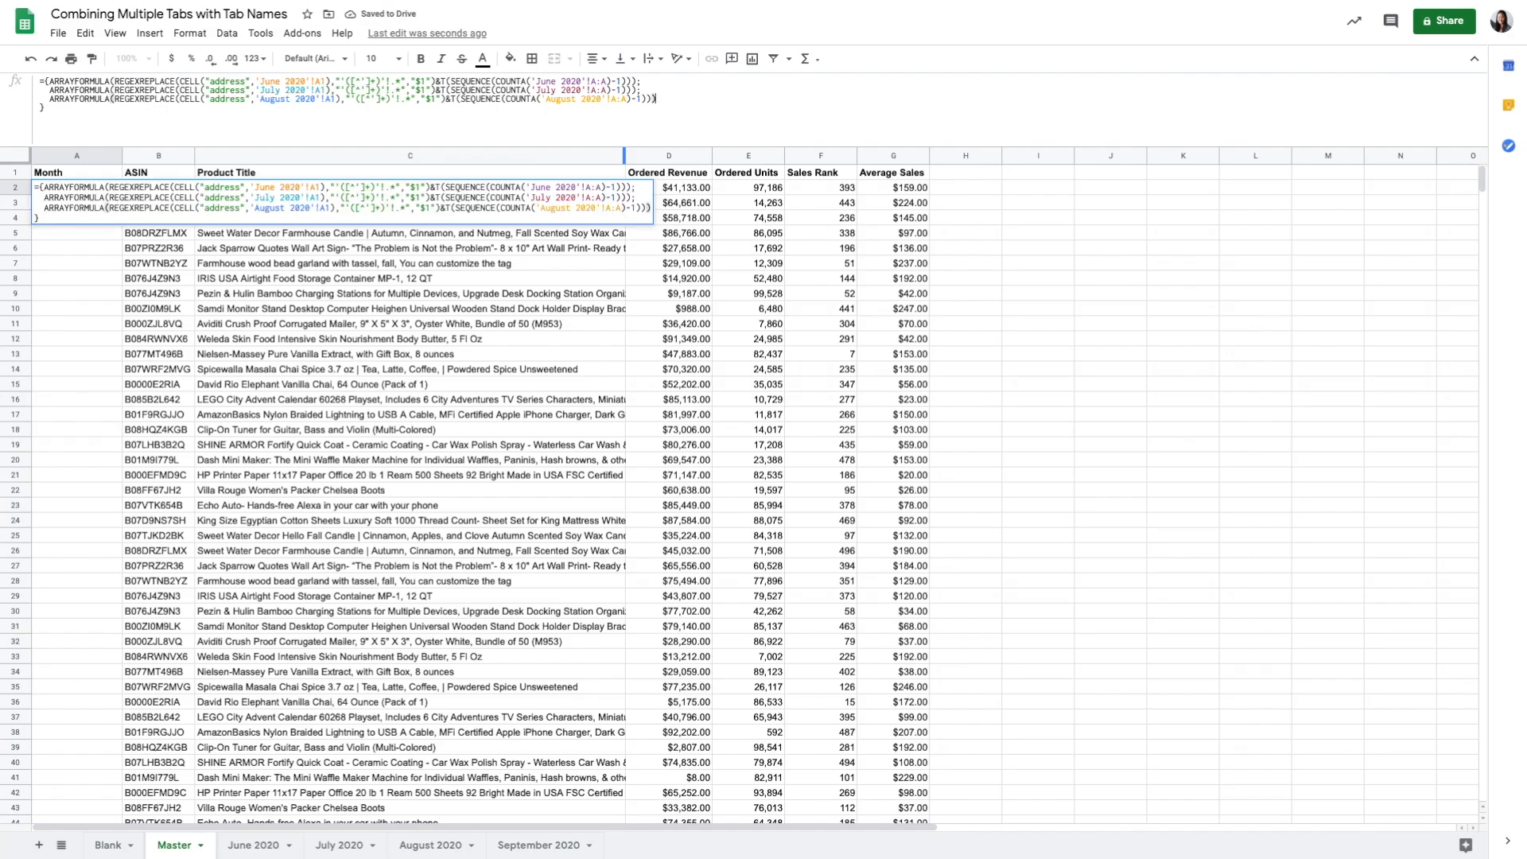
{"action": "key", "text": "Return"}
Step: Review the combined Master rows down to the last August 2020 entry, and view the September 2020 sheet
{"action": "left_click", "coordinate": [92, 197]}
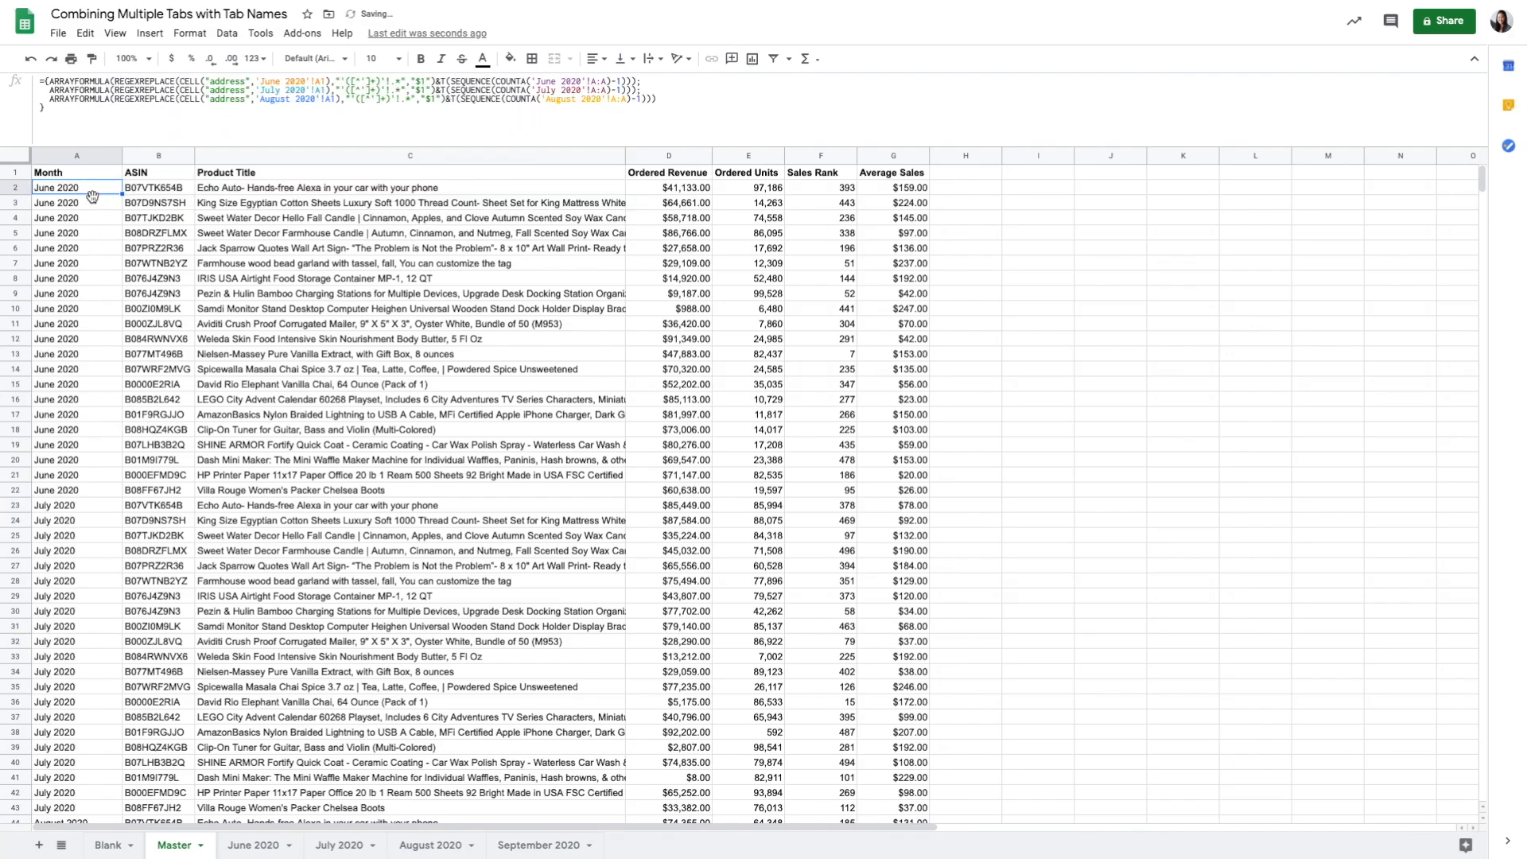
{"action": "scroll", "coordinate": [89, 213], "scroll_direction": "down", "scroll_amount": 9}
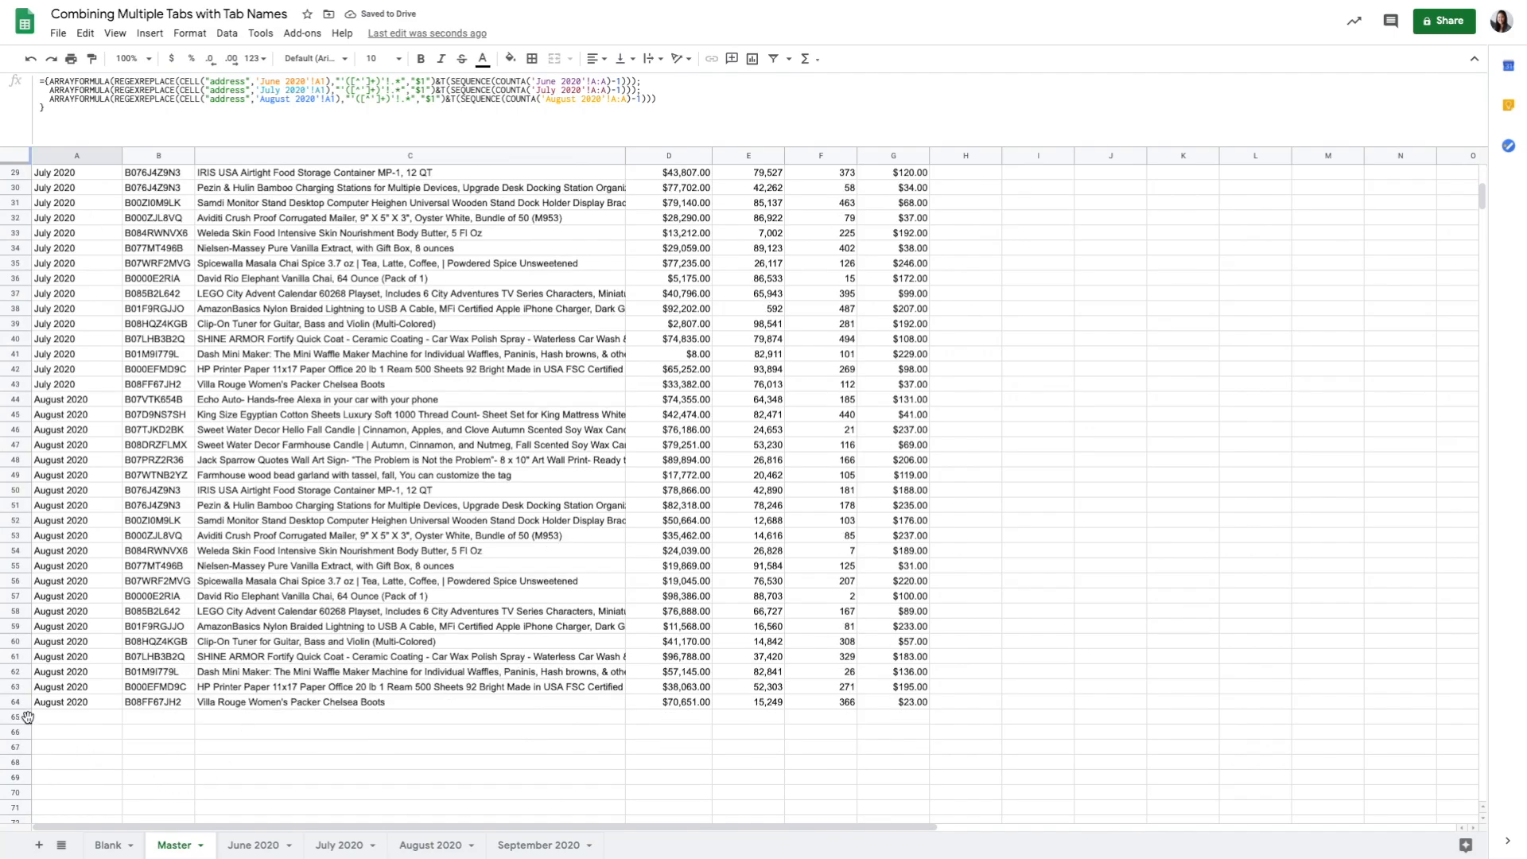
{"action": "left_click", "coordinate": [16, 702]}
{"action": "left_click", "coordinate": [109, 703]}
{"action": "scroll", "coordinate": [109, 706], "scroll_direction": "up", "scroll_amount": 1}
{"action": "key", "text": "ctrl+Home"}
{"action": "left_click", "coordinate": [66, 190]}
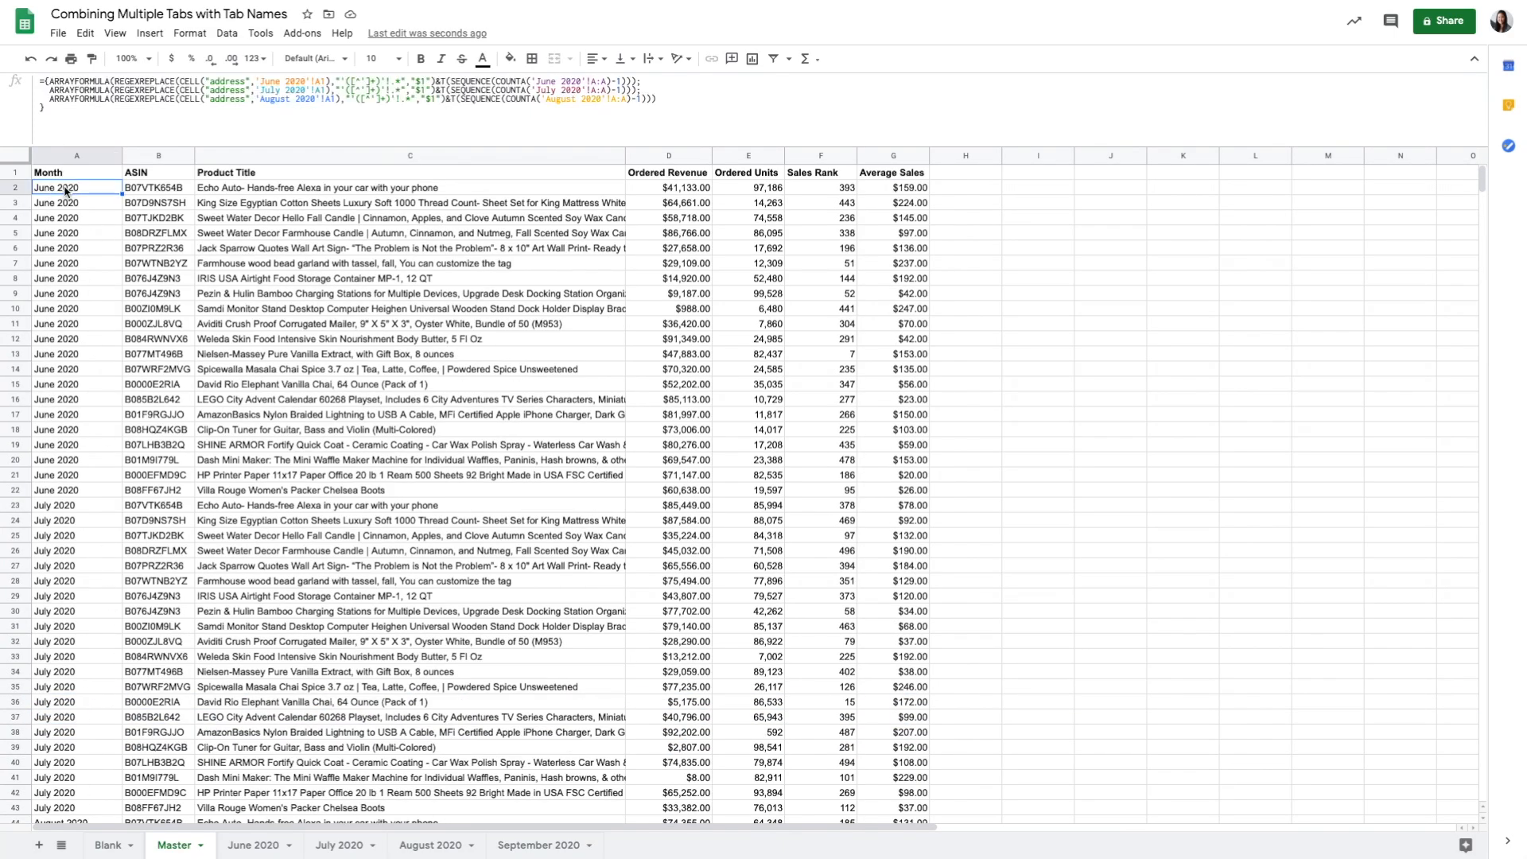
{"action": "left_click_drag", "start_coordinate": [160, 188], "coordinate": [899, 194]}
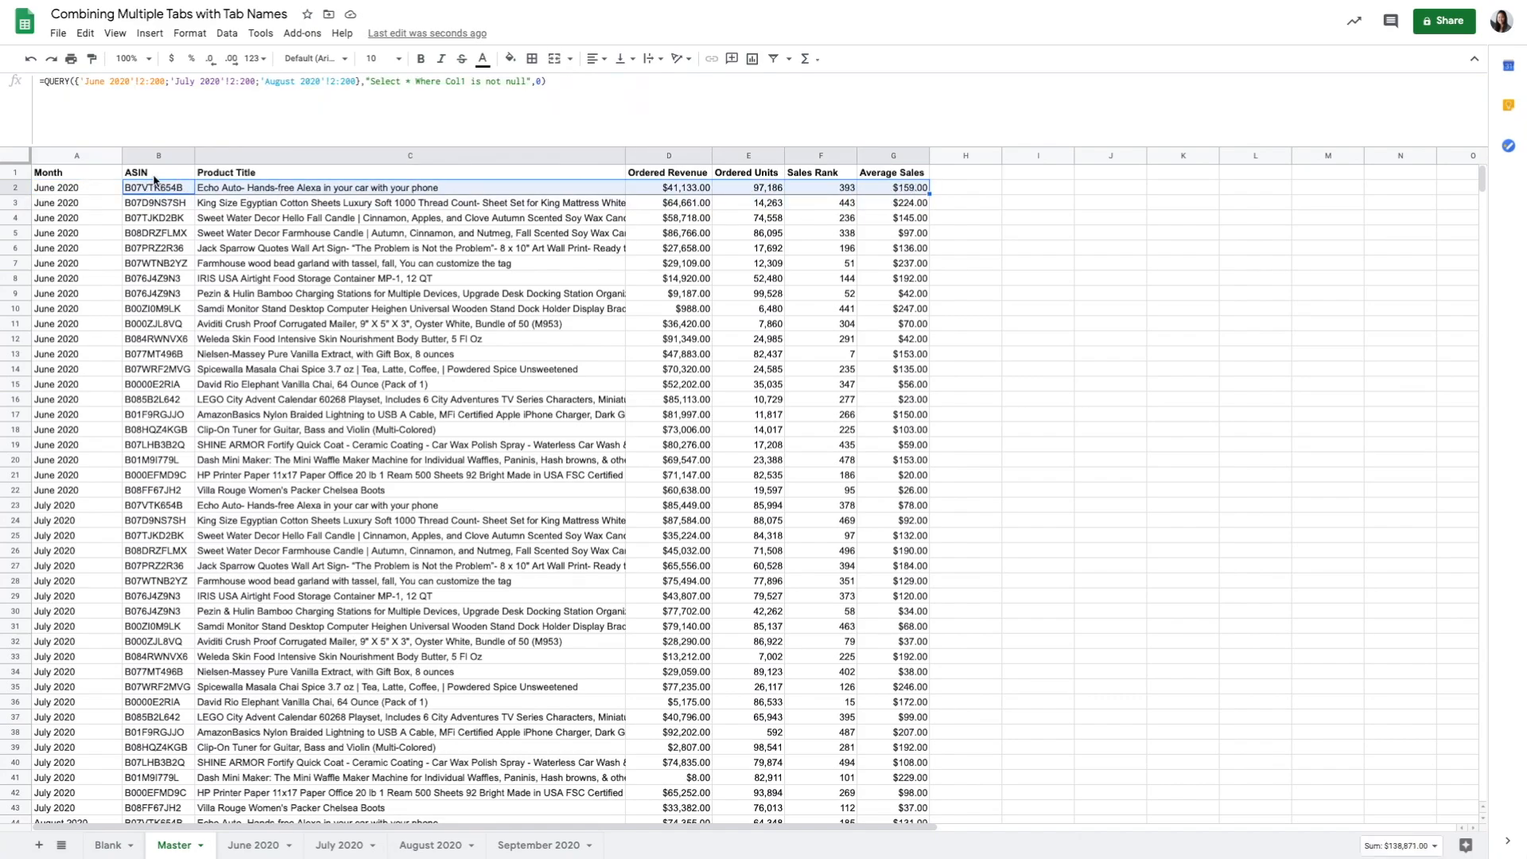
{"action": "key", "text": "ctrl+Home"}
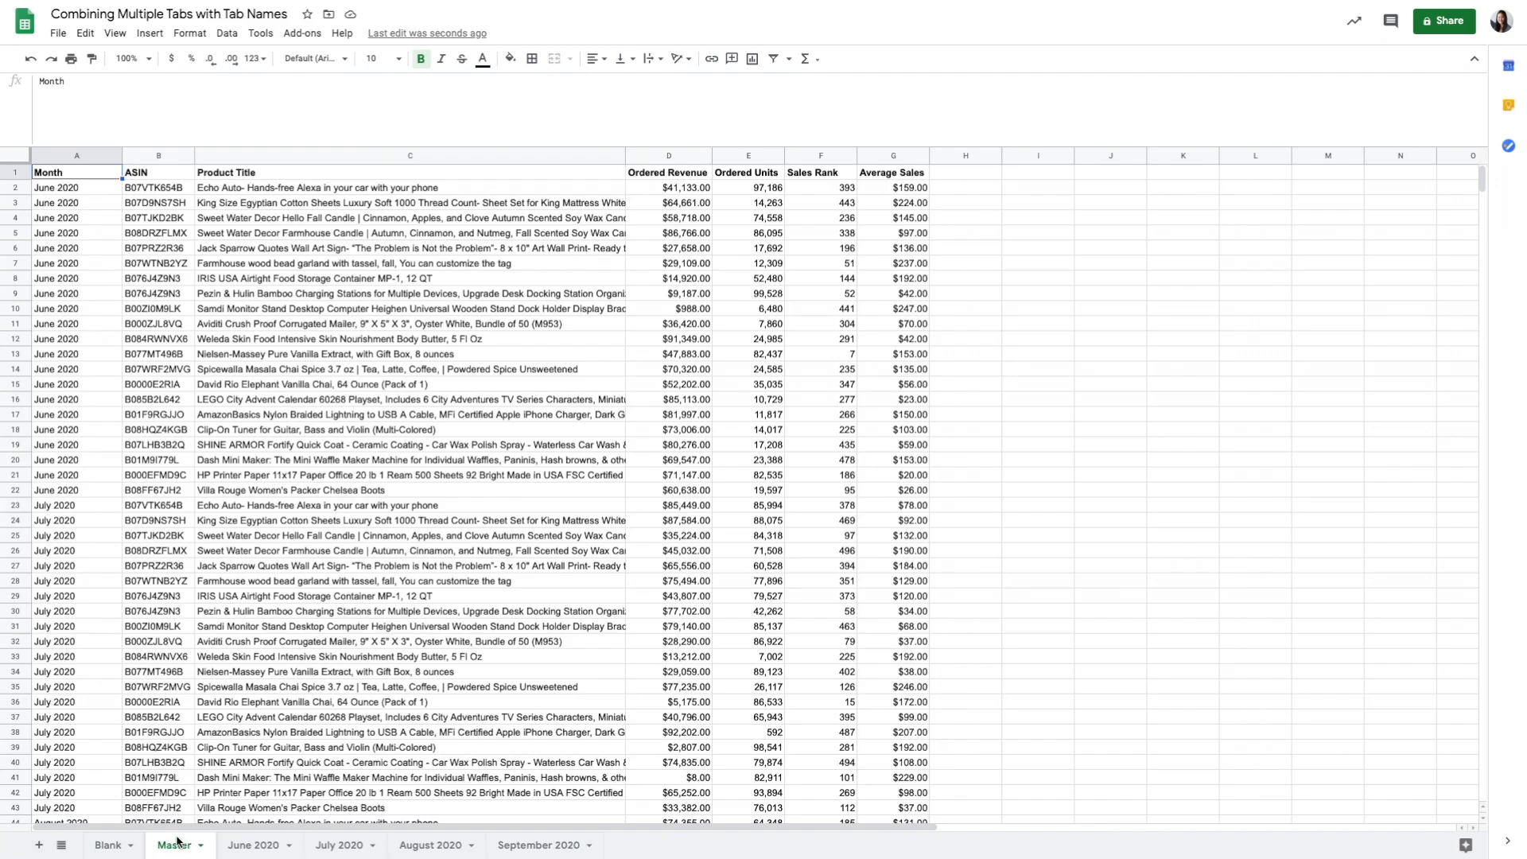
{"action": "left_click", "coordinate": [525, 846]}
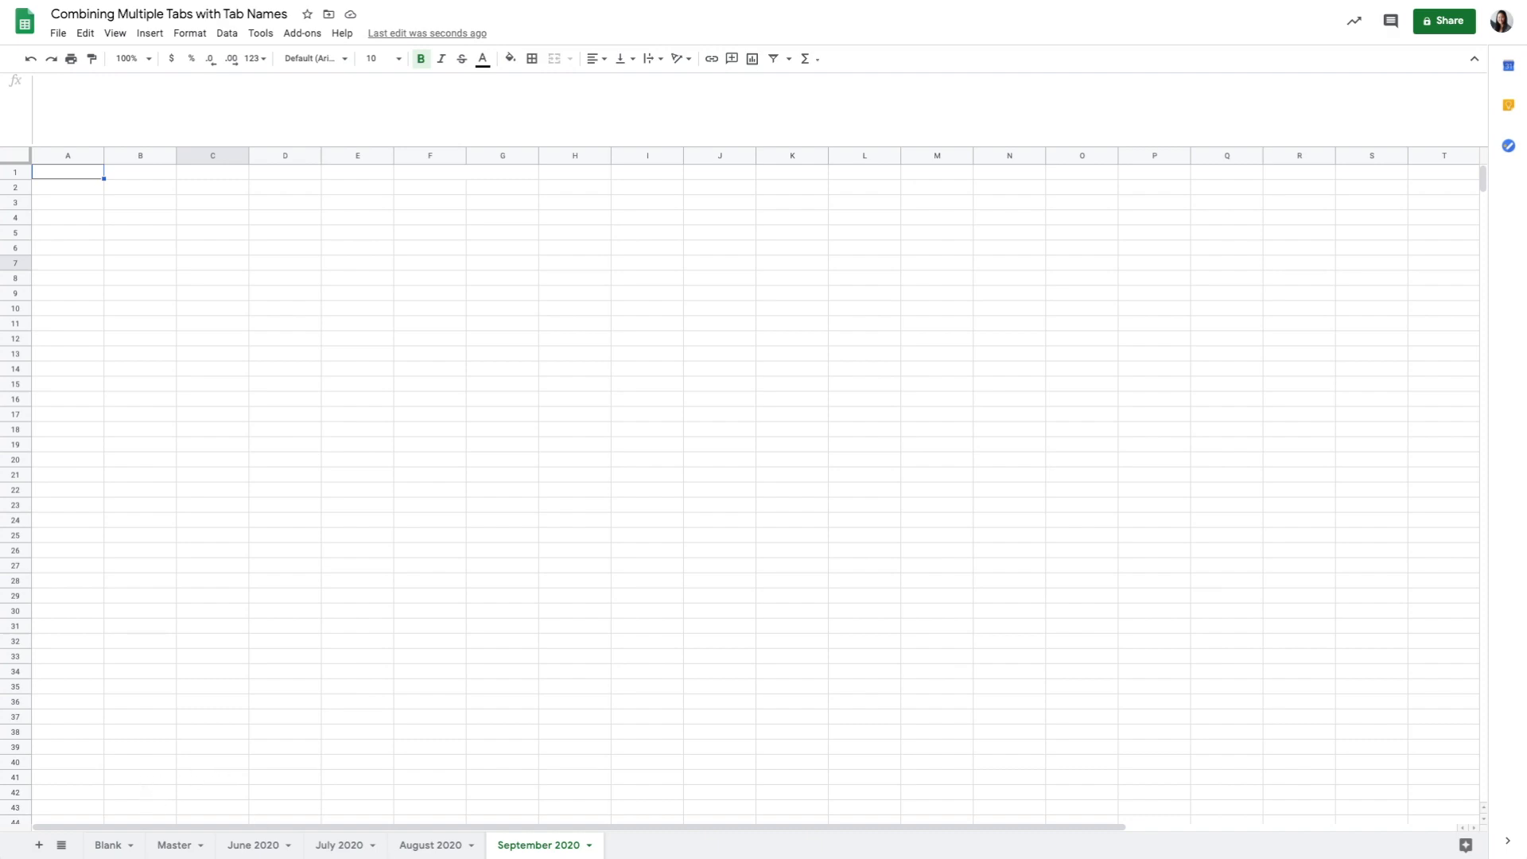
{"action": "left_click", "coordinate": [160, 846]}
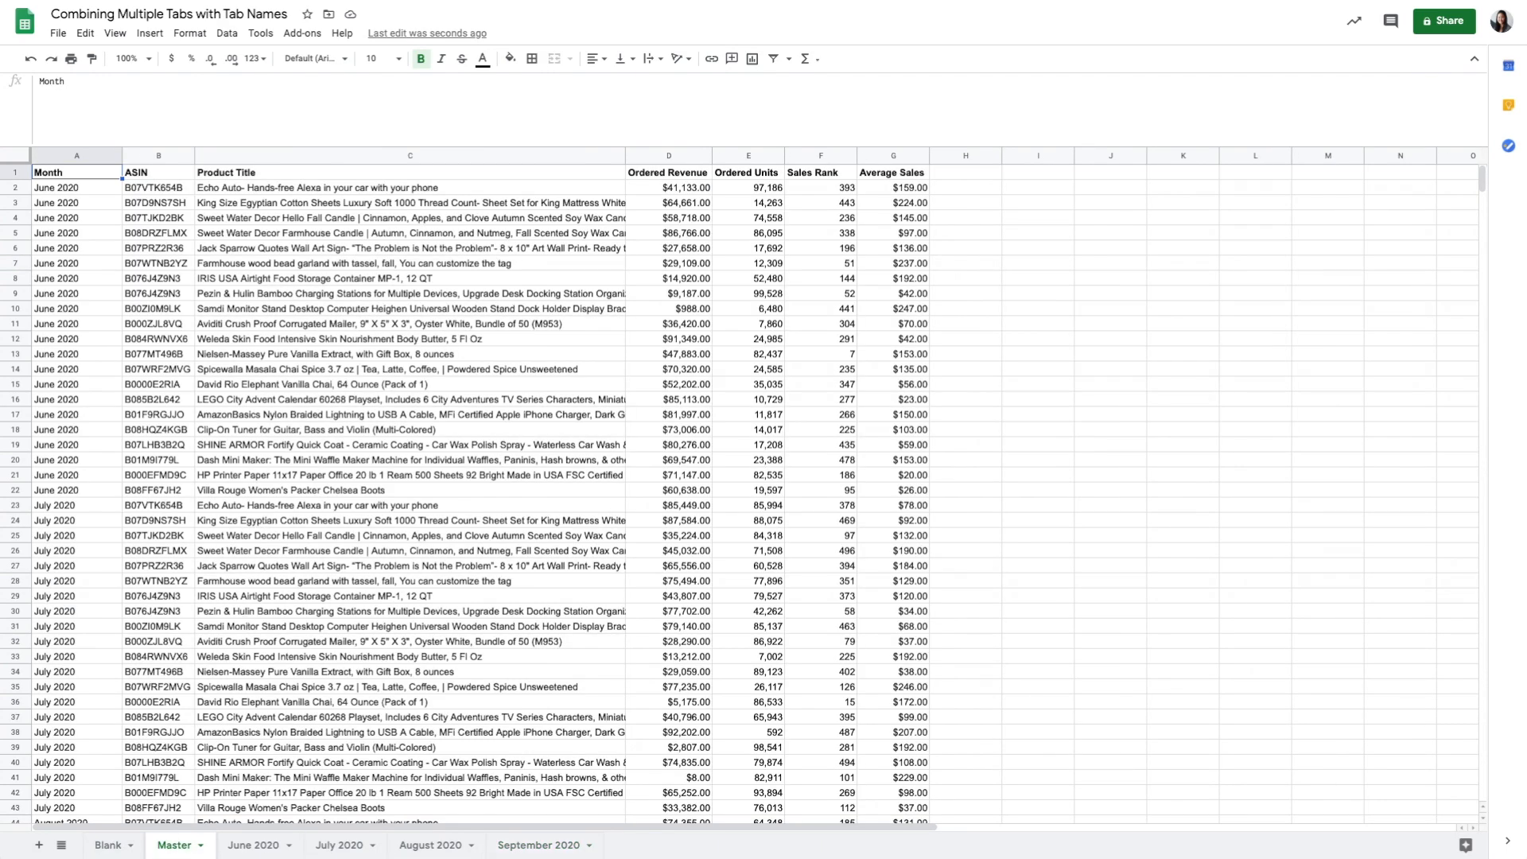
Step: Put a semicolon after the August 2020 line in A2's array and add an indented copy of that ARRAYFORMULA as the fourth line
{"action": "left_click", "coordinate": [89, 191]}
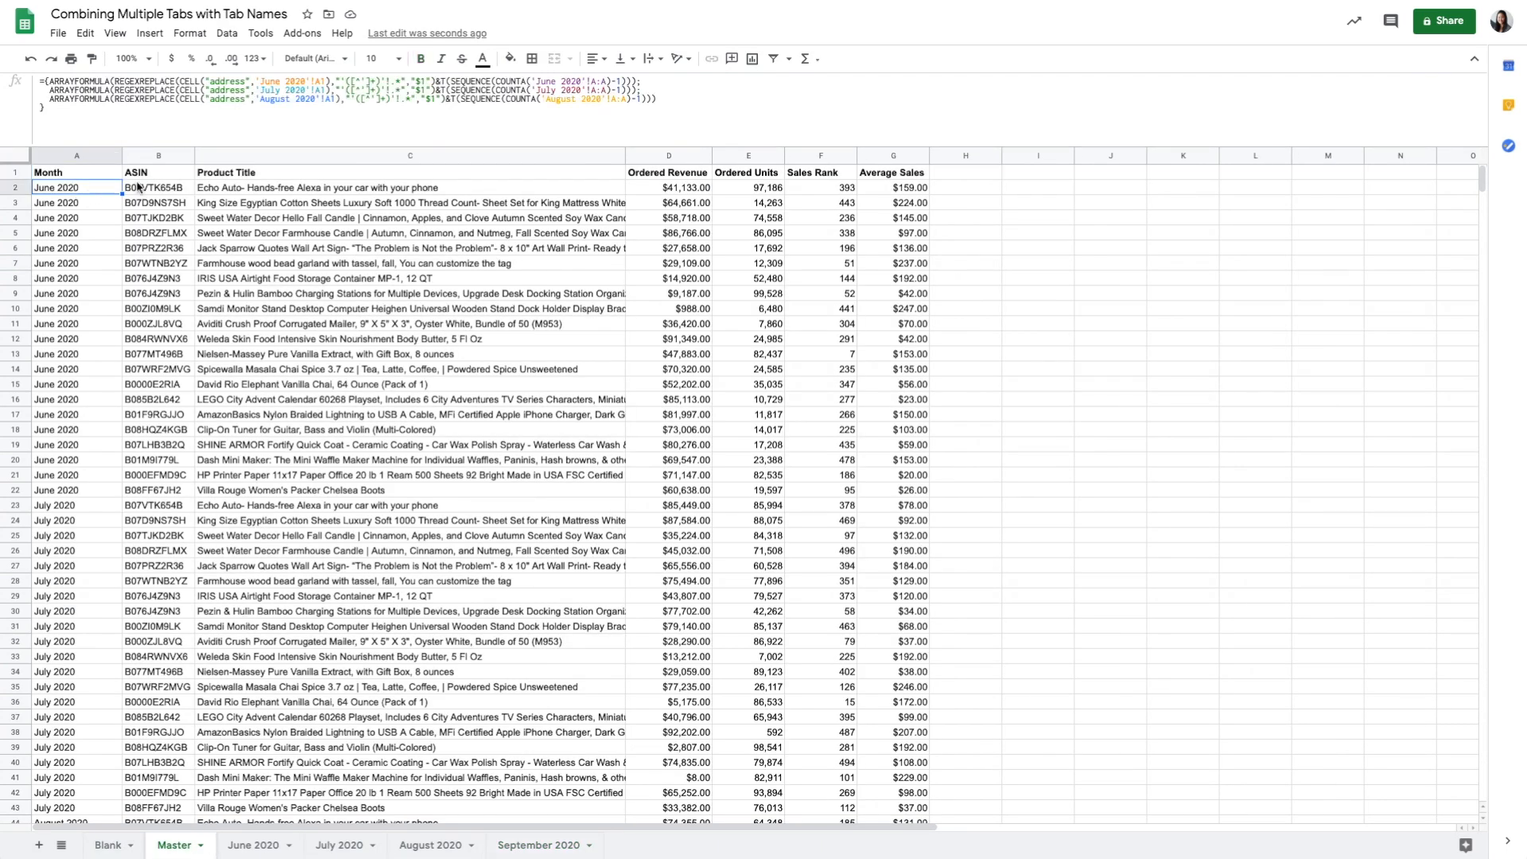
{"action": "left_click", "coordinate": [689, 96]}
{"action": "type", "text": ";"}
{"action": "key", "text": "ctrl+Return"}
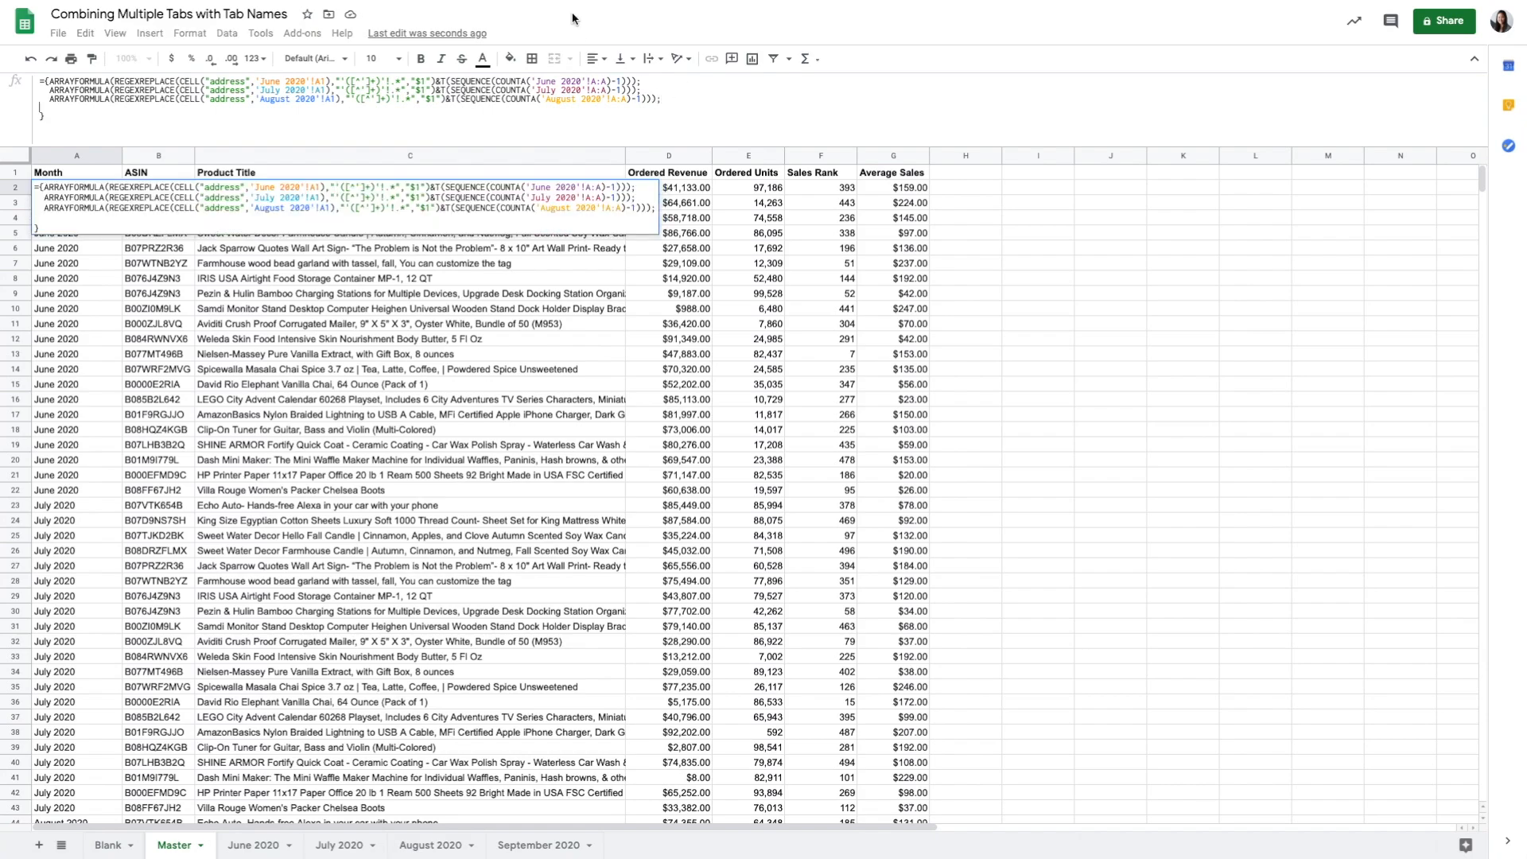
{"action": "left_click_drag", "start_coordinate": [45, 99], "coordinate": [654, 98]}
{"action": "key", "text": "ctrl+c"}
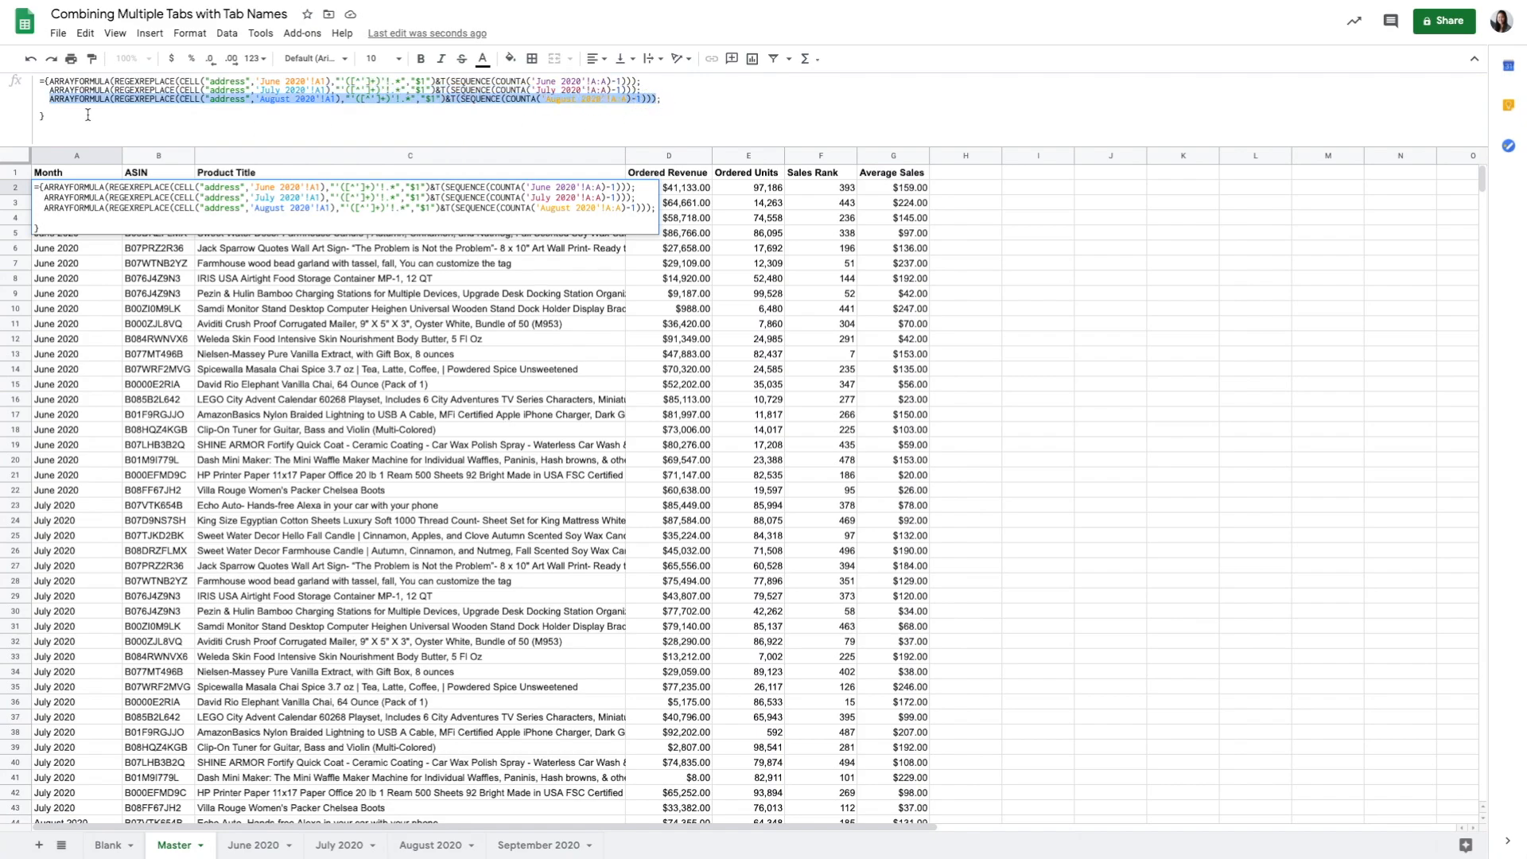
{"action": "left_click", "coordinate": [85, 110]}
{"action": "key", "text": "ctrl+v"}
{"action": "left_click", "coordinate": [41, 108]}
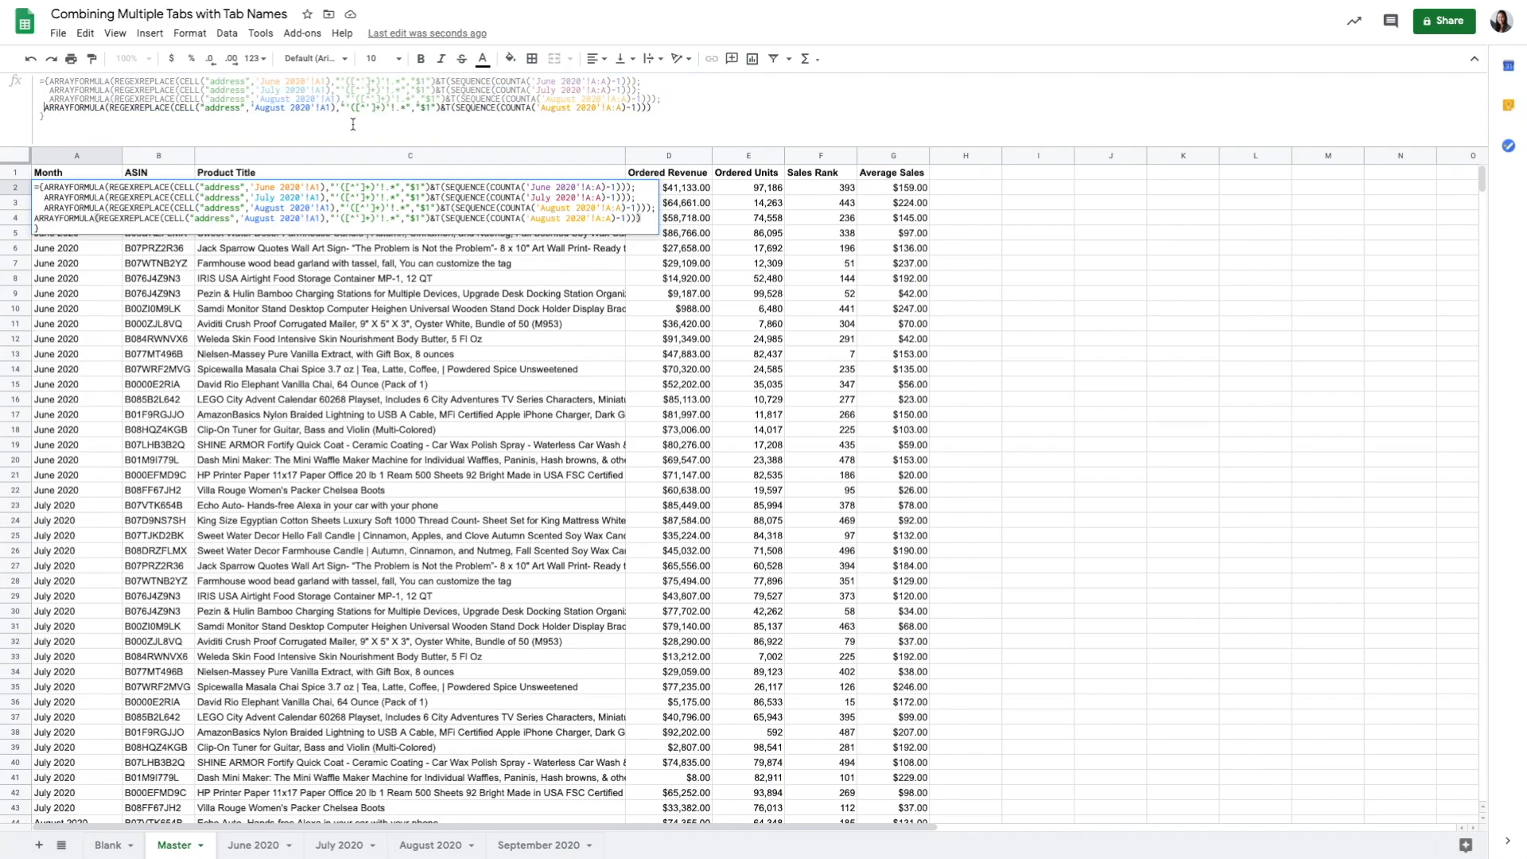
Step: Change both sheet references in the array's fourth line to 'September 2020' and commit the formula
{"action": "left_click", "coordinate": [290, 107]}
{"action": "key", "text": "BackSpace"}
{"action": "key", "text": "BackSpace"}
{"action": "key", "text": "BackSpace"}
{"action": "key", "text": "BackSpace"}
{"action": "key", "text": "BackSpace"}
{"action": "key", "text": "BackSpace"}
{"action": "type", "text": "September"}
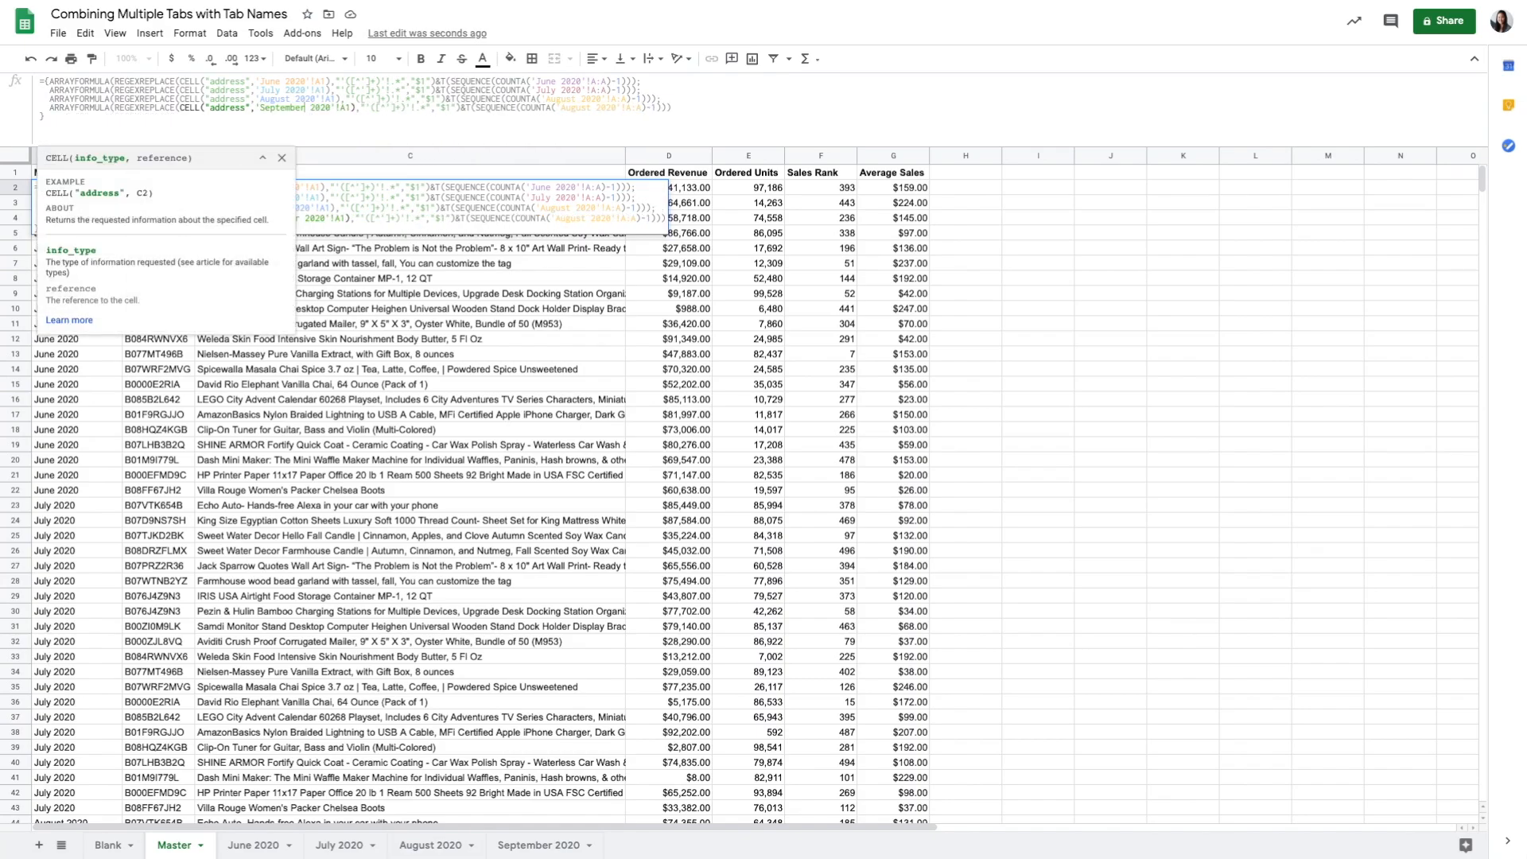
{"action": "left_click", "coordinate": [595, 107]}
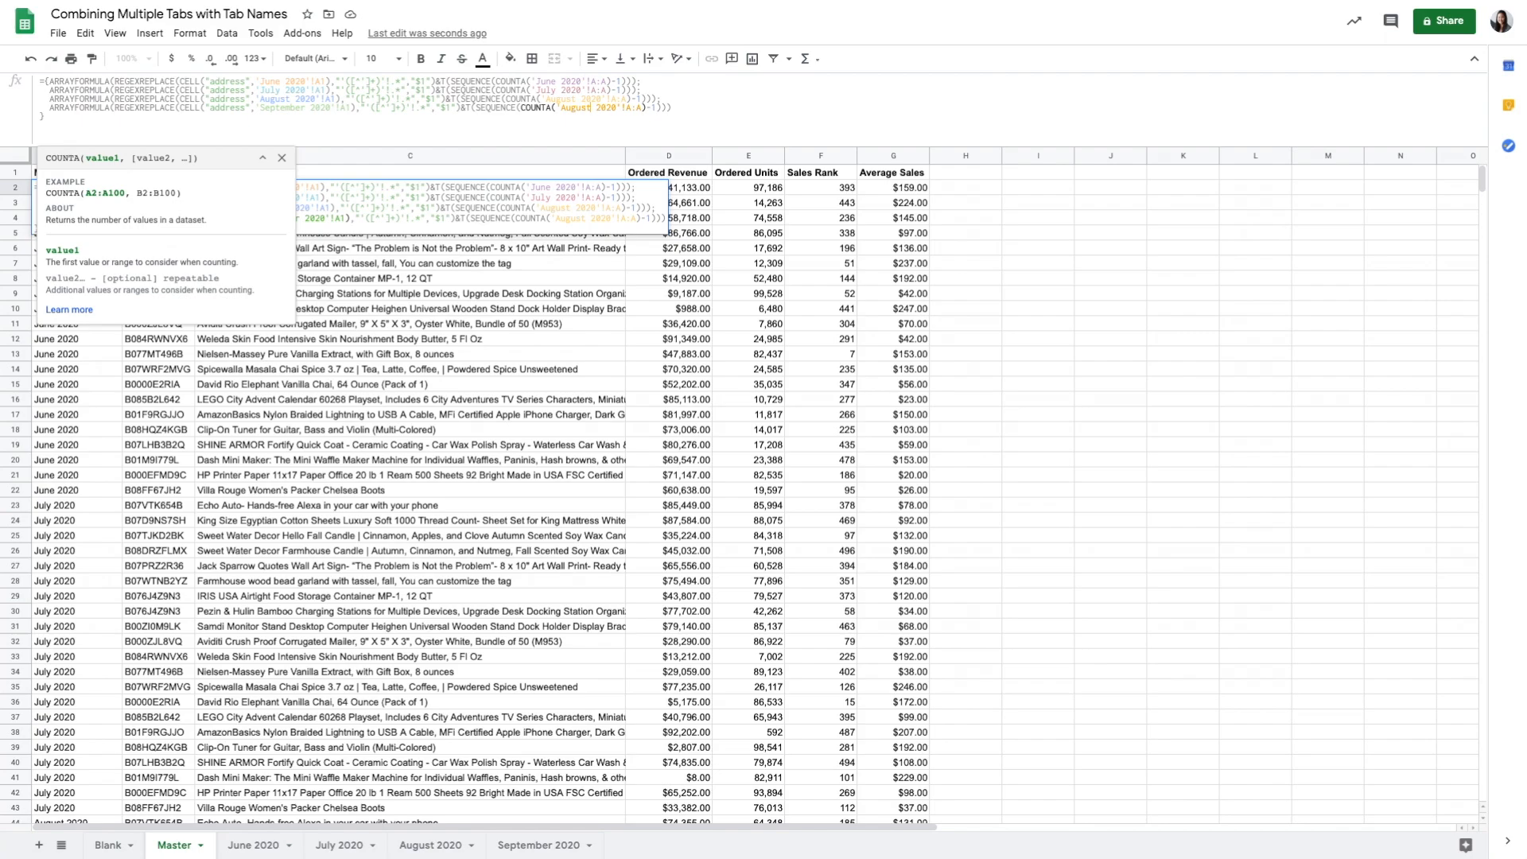
{"action": "key", "text": "BackSpace"}
{"action": "key", "text": "BackSpace"}
{"action": "key", "text": "BackSpace"}
{"action": "key", "text": "BackSpace"}
{"action": "key", "text": "BackSpace"}
{"action": "key", "text": "BackSpace"}
{"action": "type", "text": "September"}
{"action": "key", "text": "Return"}
Step: Add the range 'September 2020'!2:200 to the data array of the QUERY formula in B2
{"action": "left_click", "coordinate": [168, 191]}
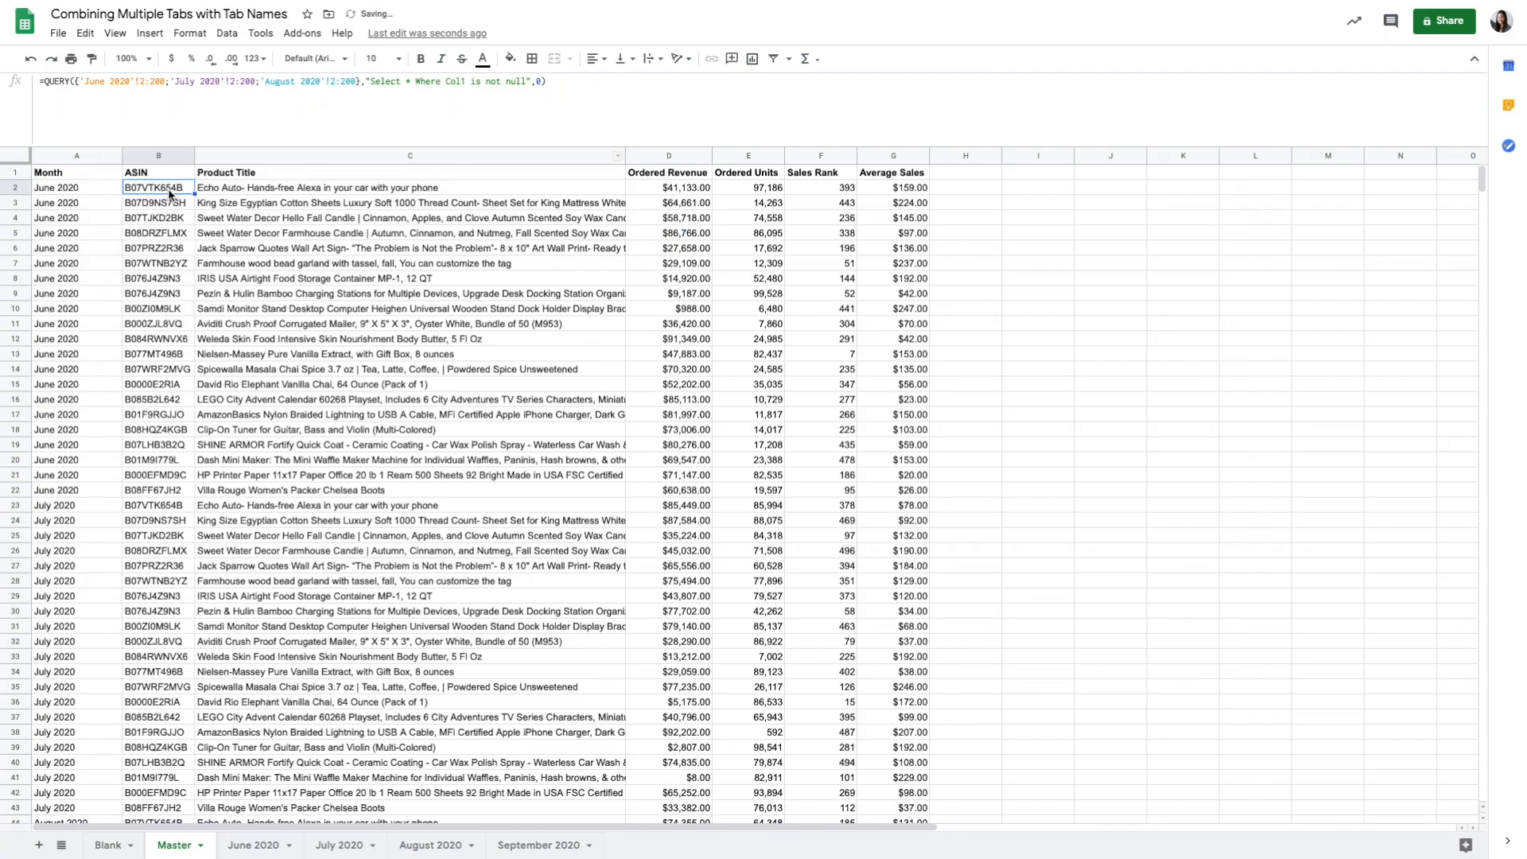
{"action": "left_click", "coordinate": [360, 81]}
{"action": "type", "text": ";'"}
{"action": "type", "text": "September 2"}
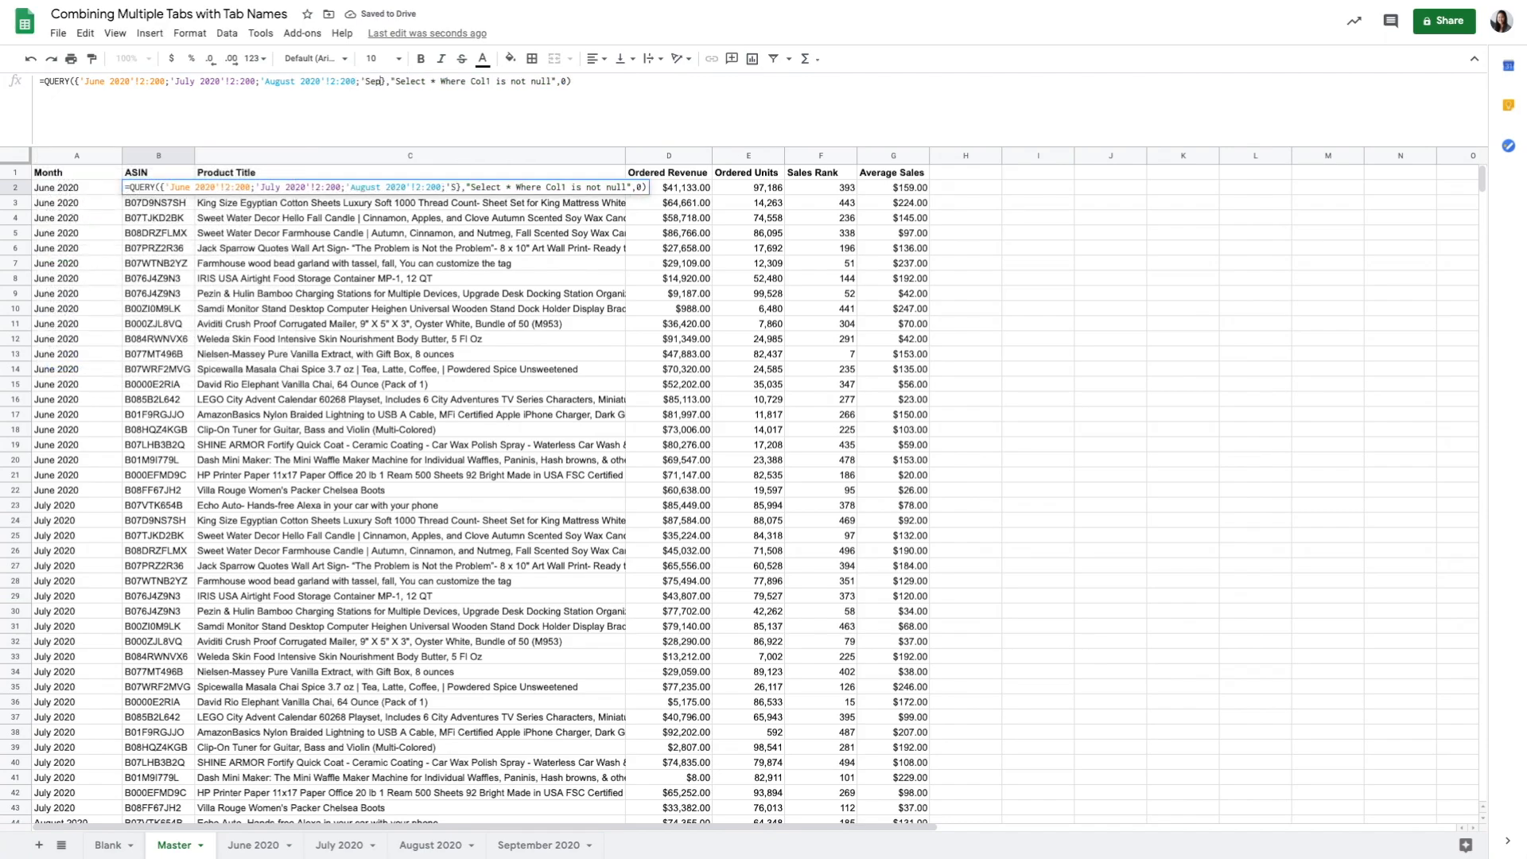
{"action": "type", "text": "020'!"}
{"action": "type", "text": "00"}
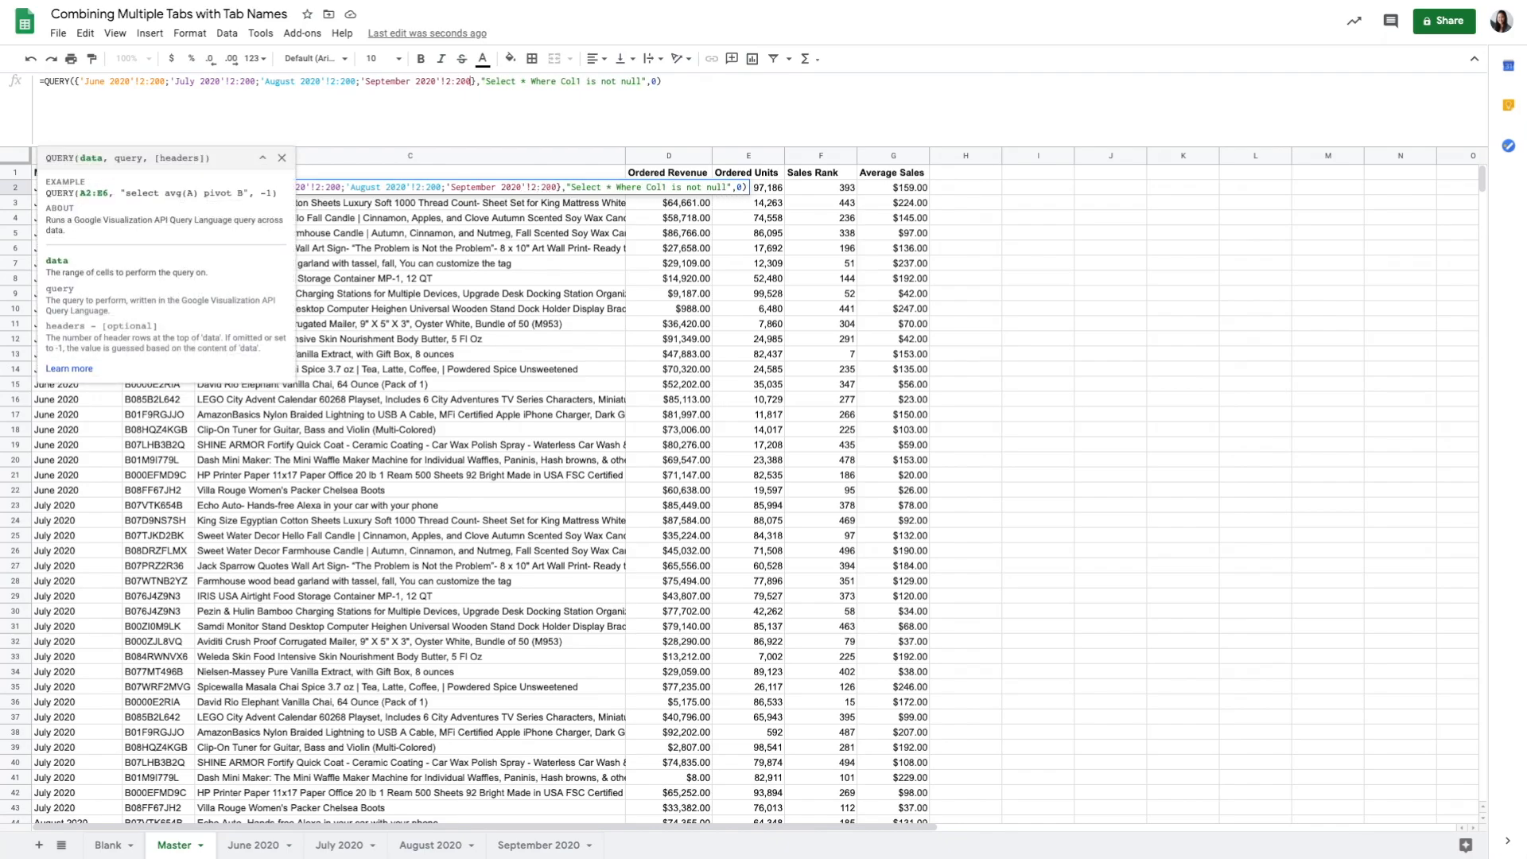
{"action": "key", "text": "Tab"}
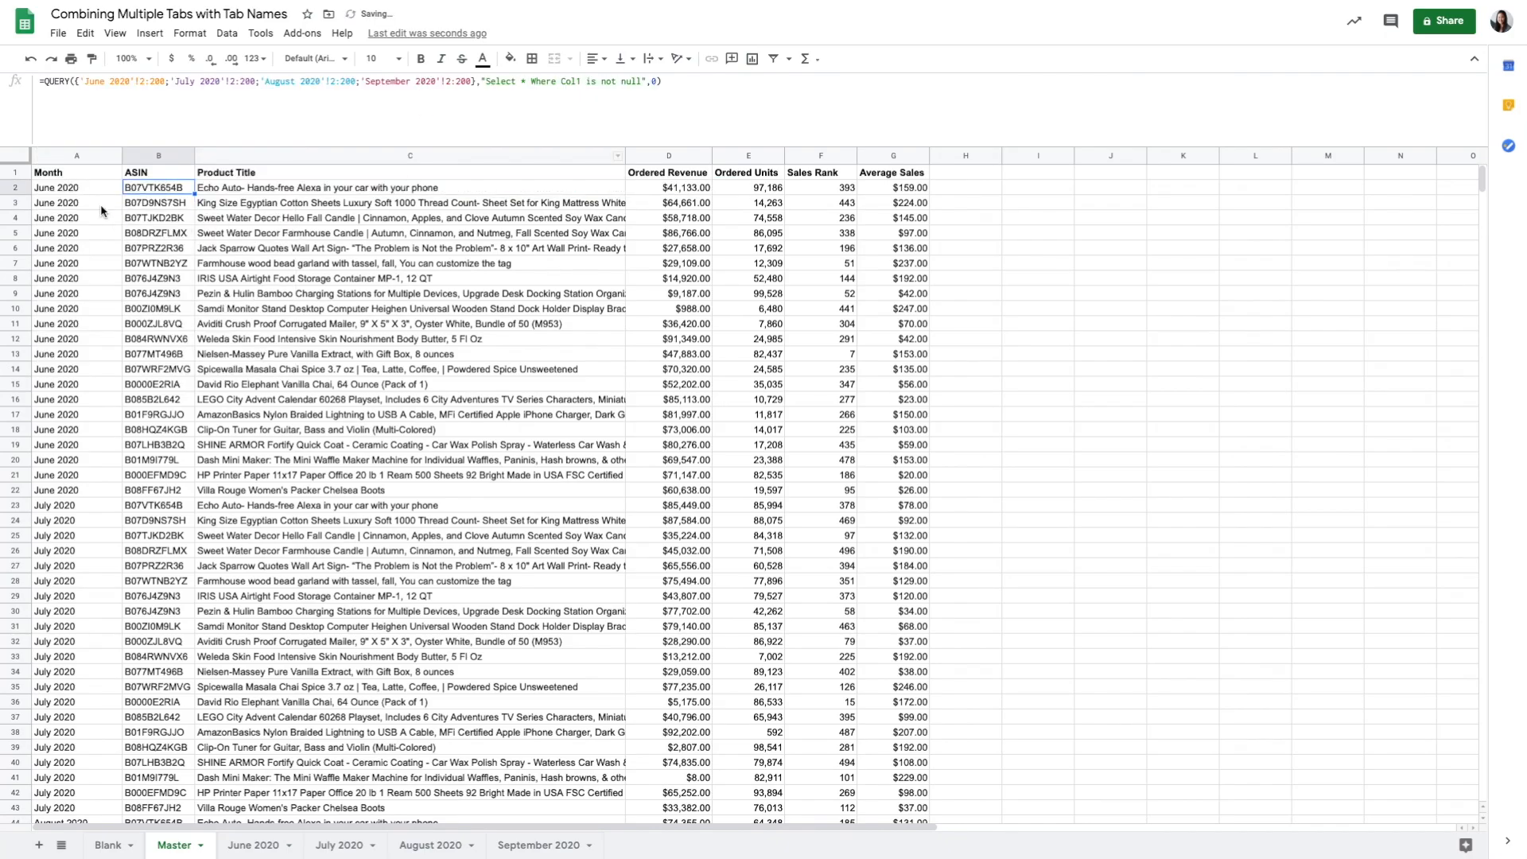
Step: Examine the error details in A65, below the August 2020 rows in Master's Month column
{"action": "left_click", "coordinate": [70, 174]}
{"action": "scroll", "coordinate": [60, 190], "scroll_direction": "down", "scroll_amount": 8}
{"action": "left_click", "coordinate": [89, 565]}
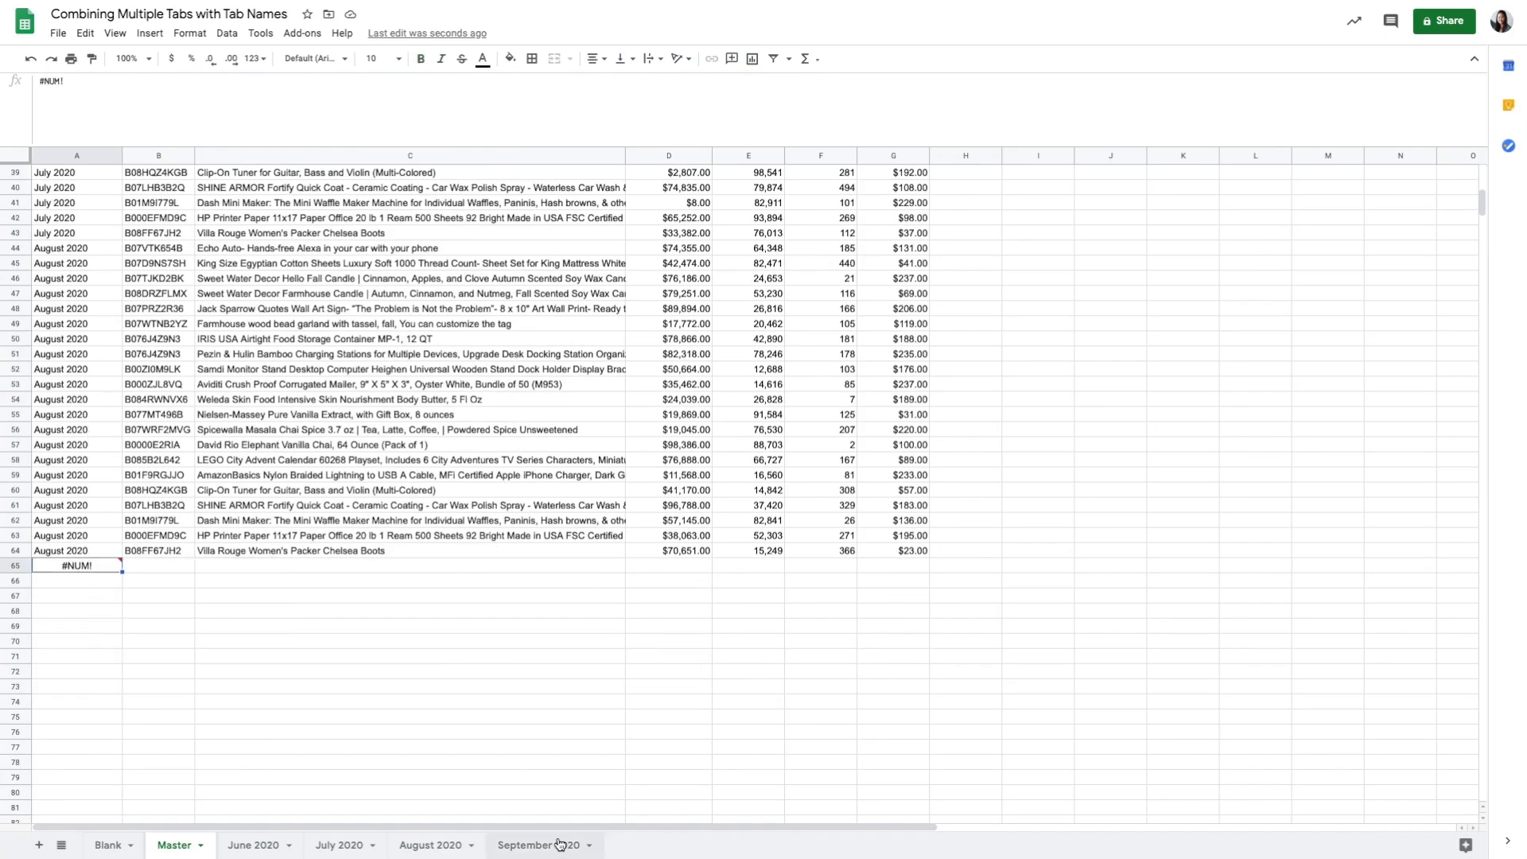
{"action": "mouse_move", "coordinate": [76, 567]}
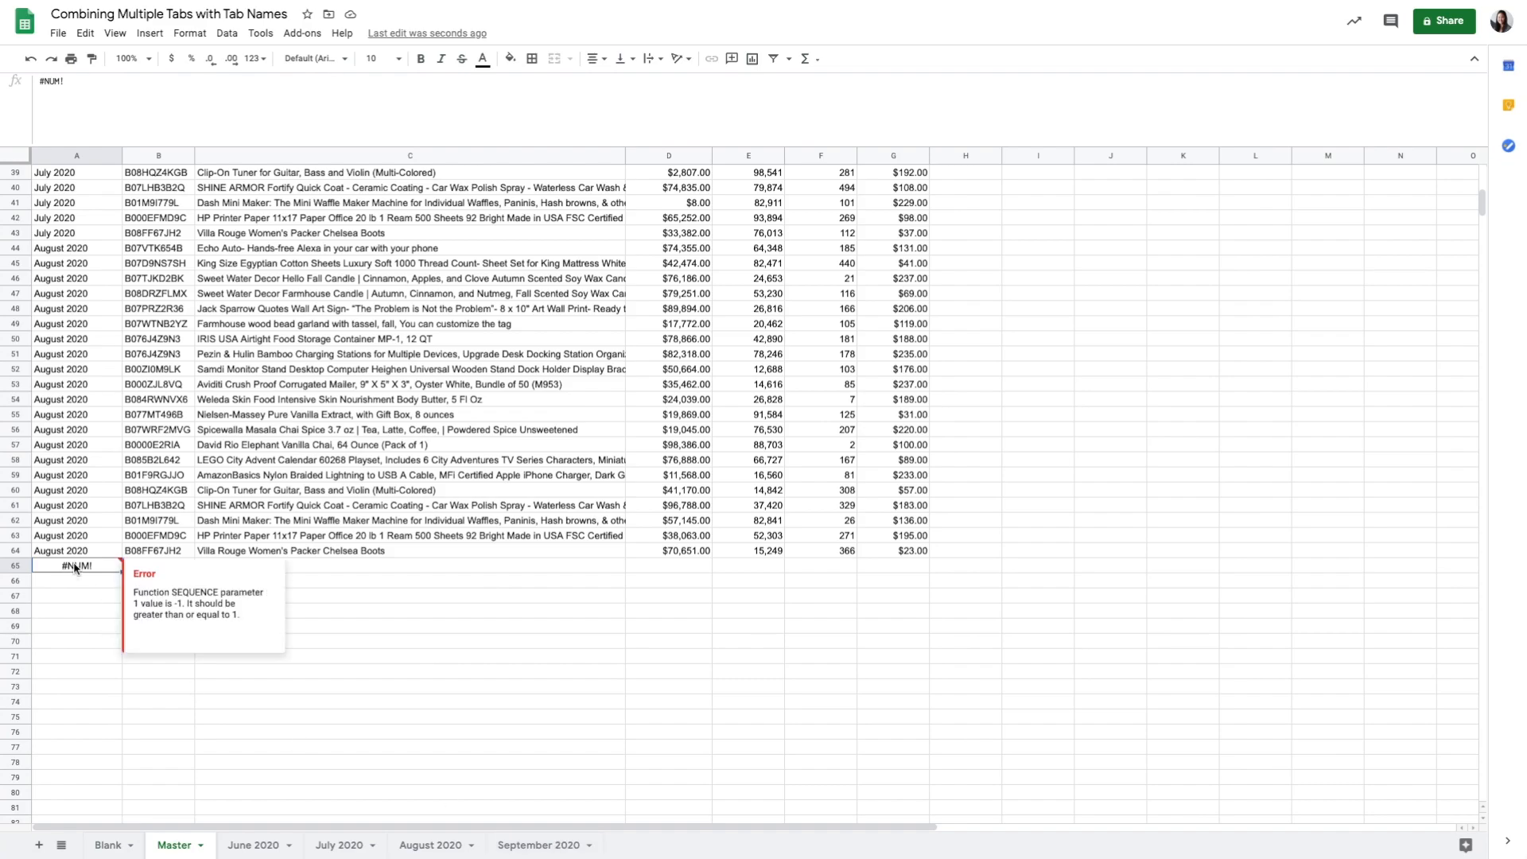
Step: Wrap the whole array in A2 in IFERROR with an empty string ("") as the error value
{"action": "scroll", "coordinate": [132, 568], "scroll_direction": "up", "scroll_amount": 12}
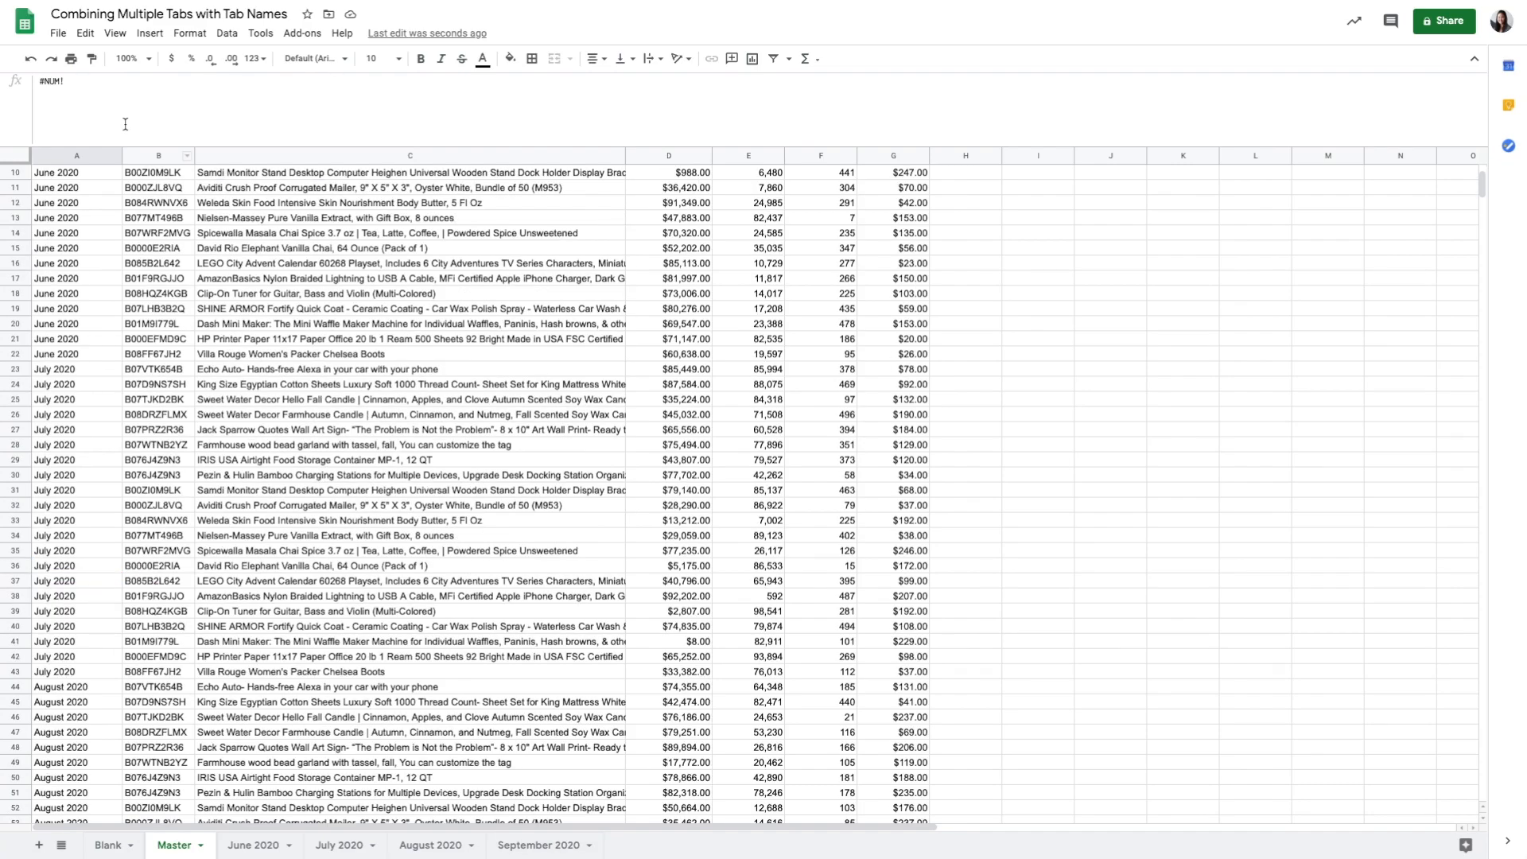
{"action": "left_click", "coordinate": [77, 187]}
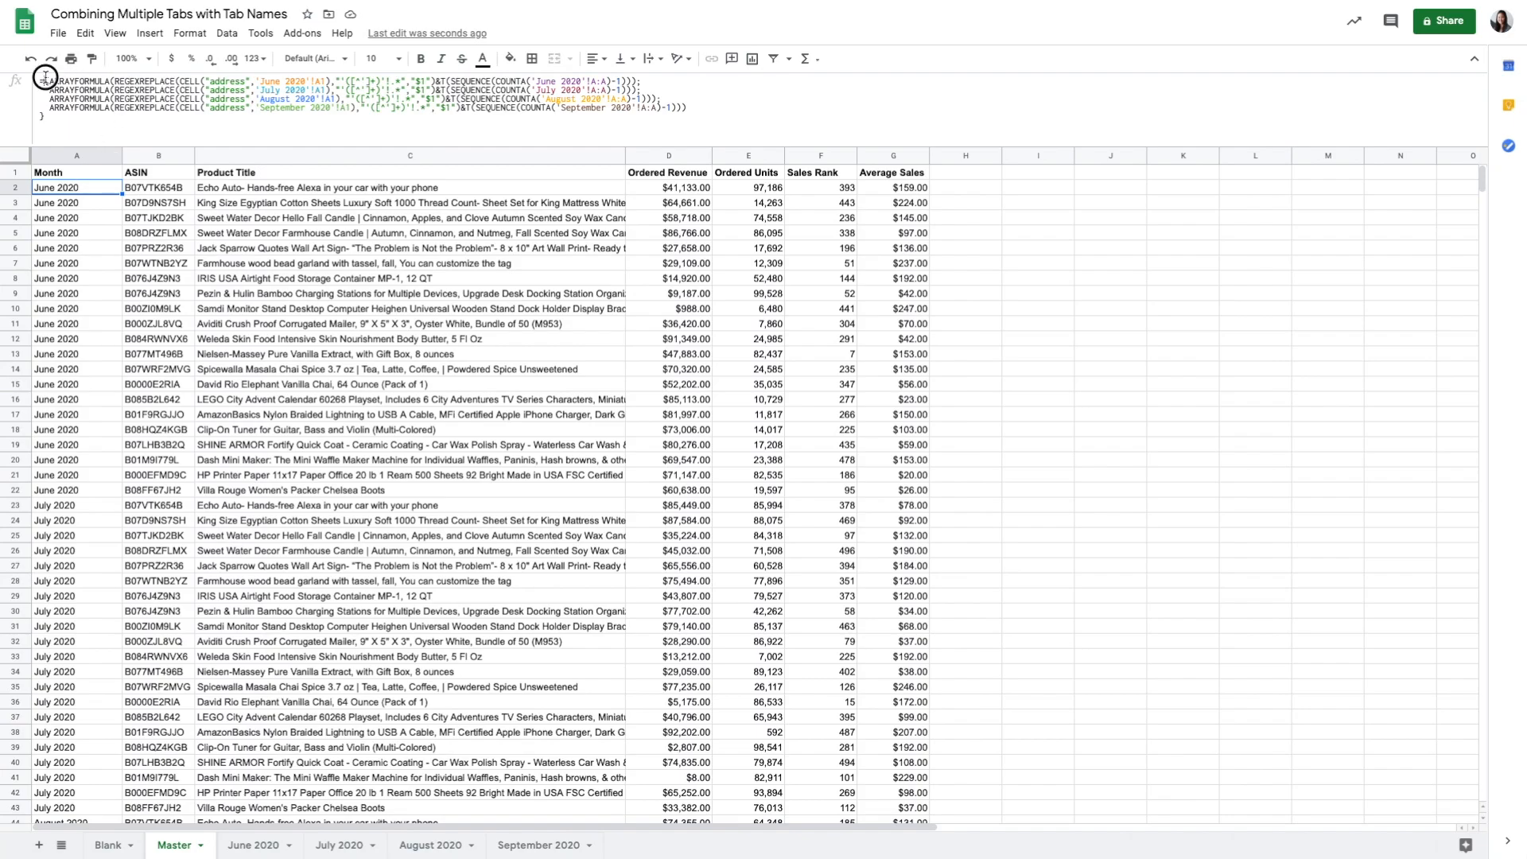
{"action": "left_click", "coordinate": [44, 81]}
{"action": "type", "text": "IFERROR("}
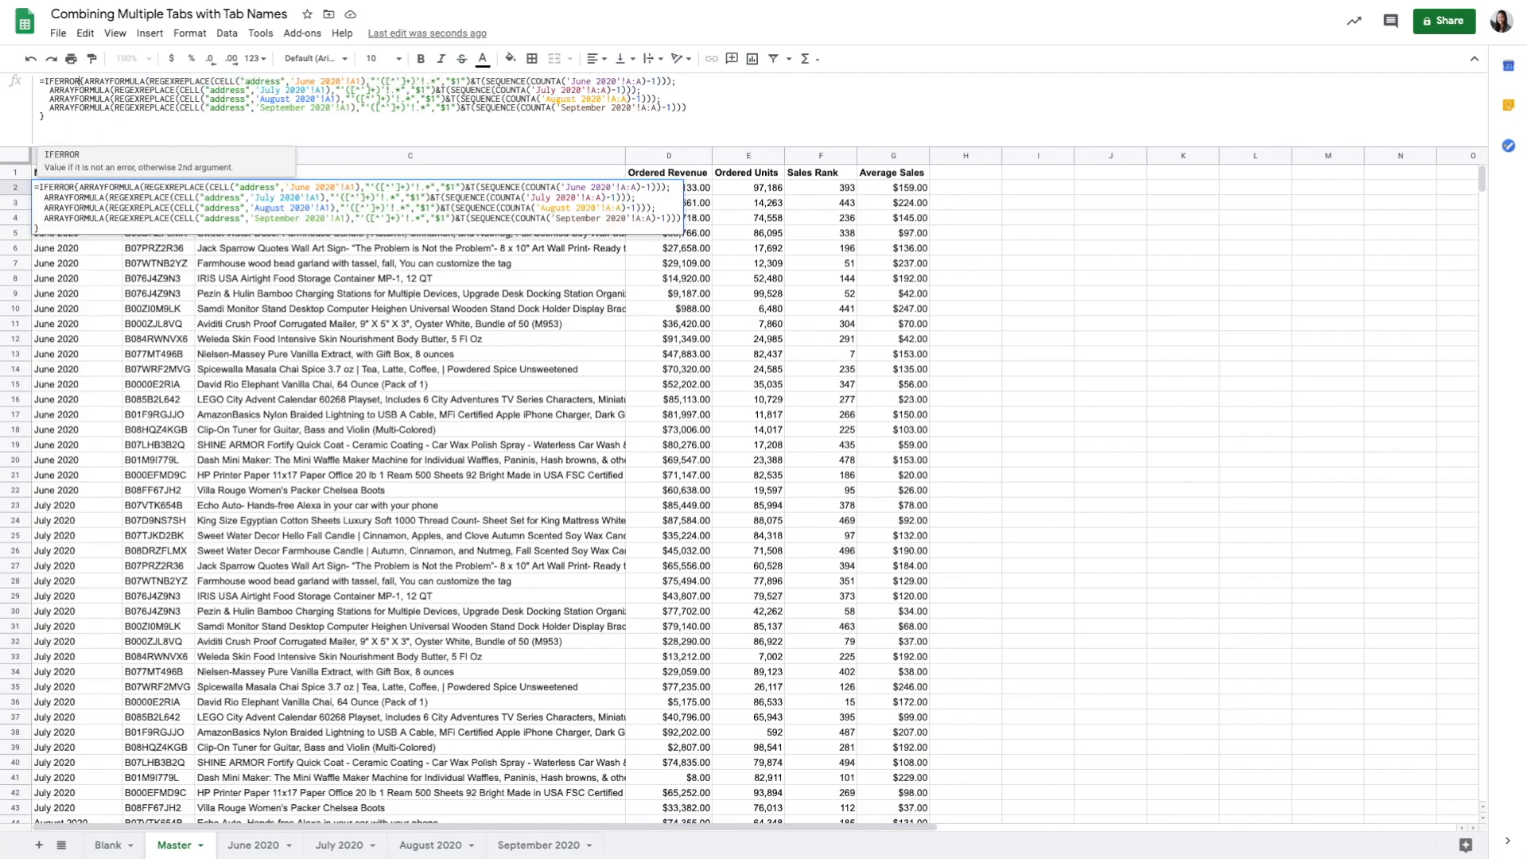
{"action": "type", "text": ","}
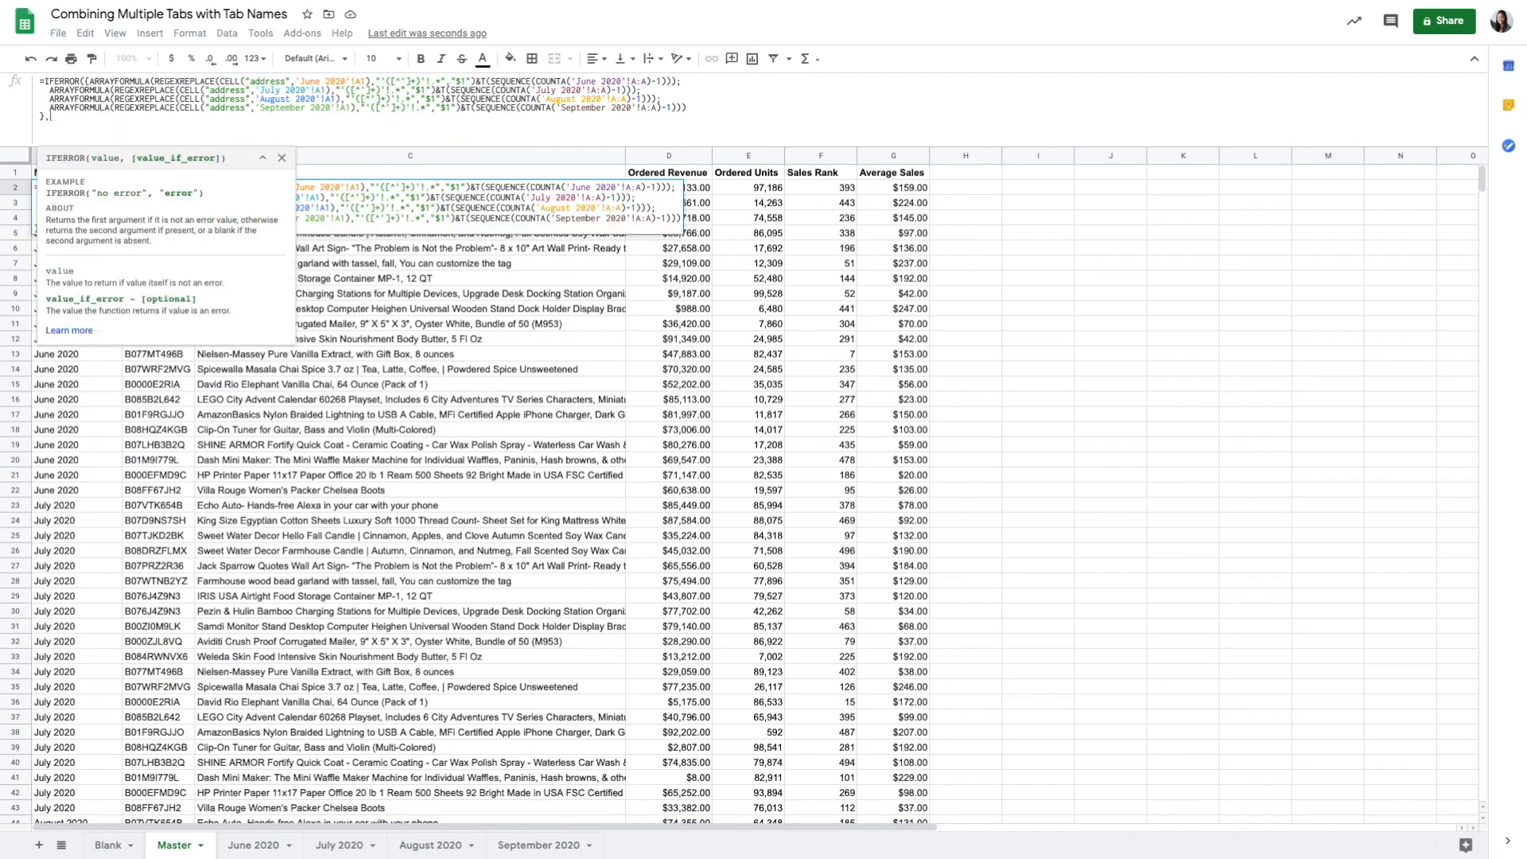
{"action": "type", "text": "\"\")"}
{"action": "key", "text": "Return"}
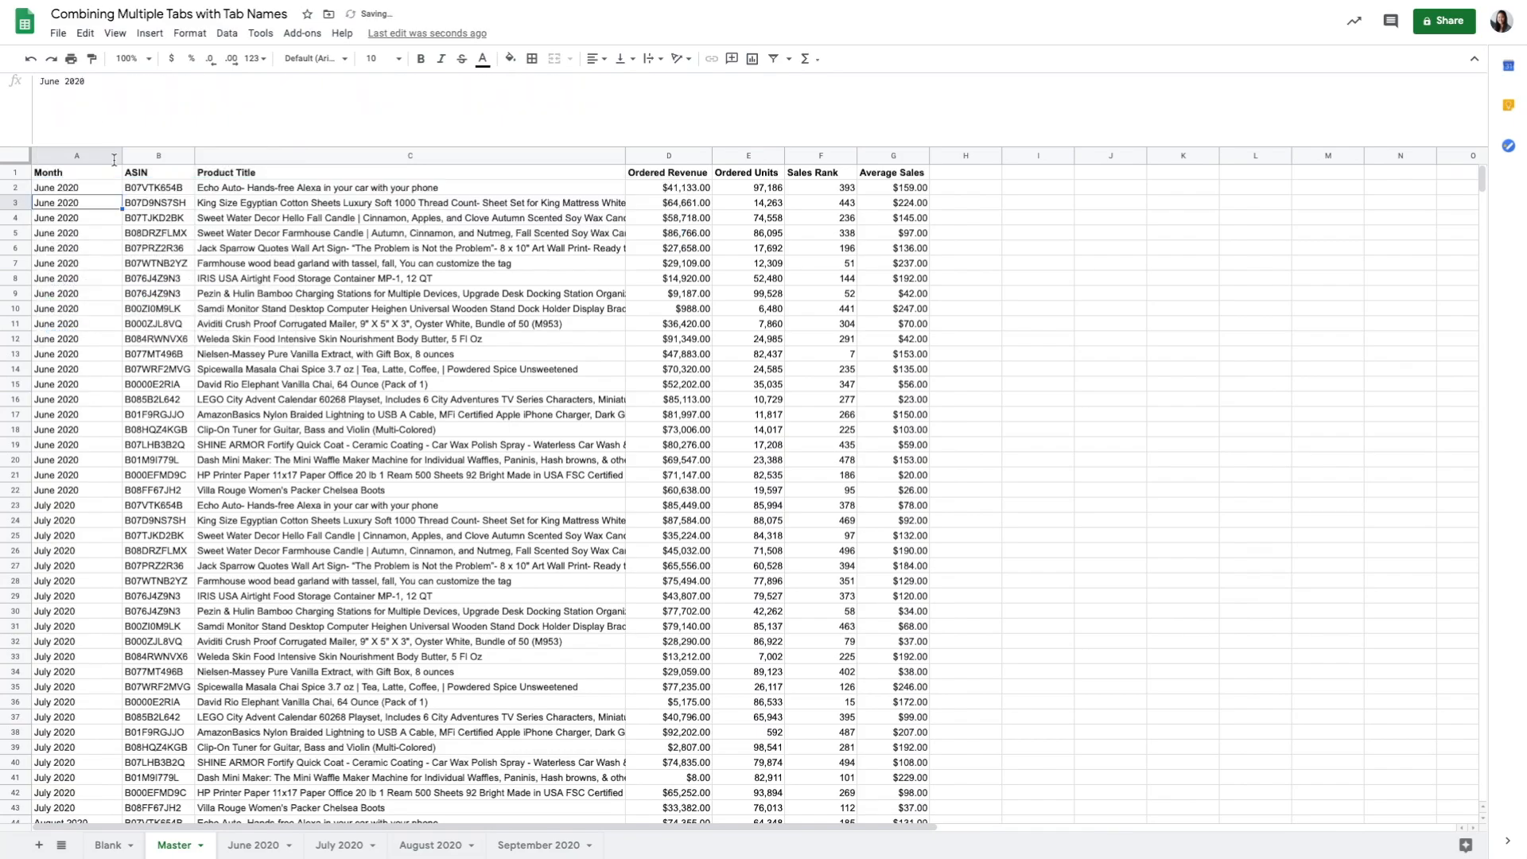
Step: Check the Month column on Master down past the last August 2020 row for remaining errors
{"action": "scroll", "coordinate": [85, 293], "scroll_direction": "down", "scroll_amount": 10}
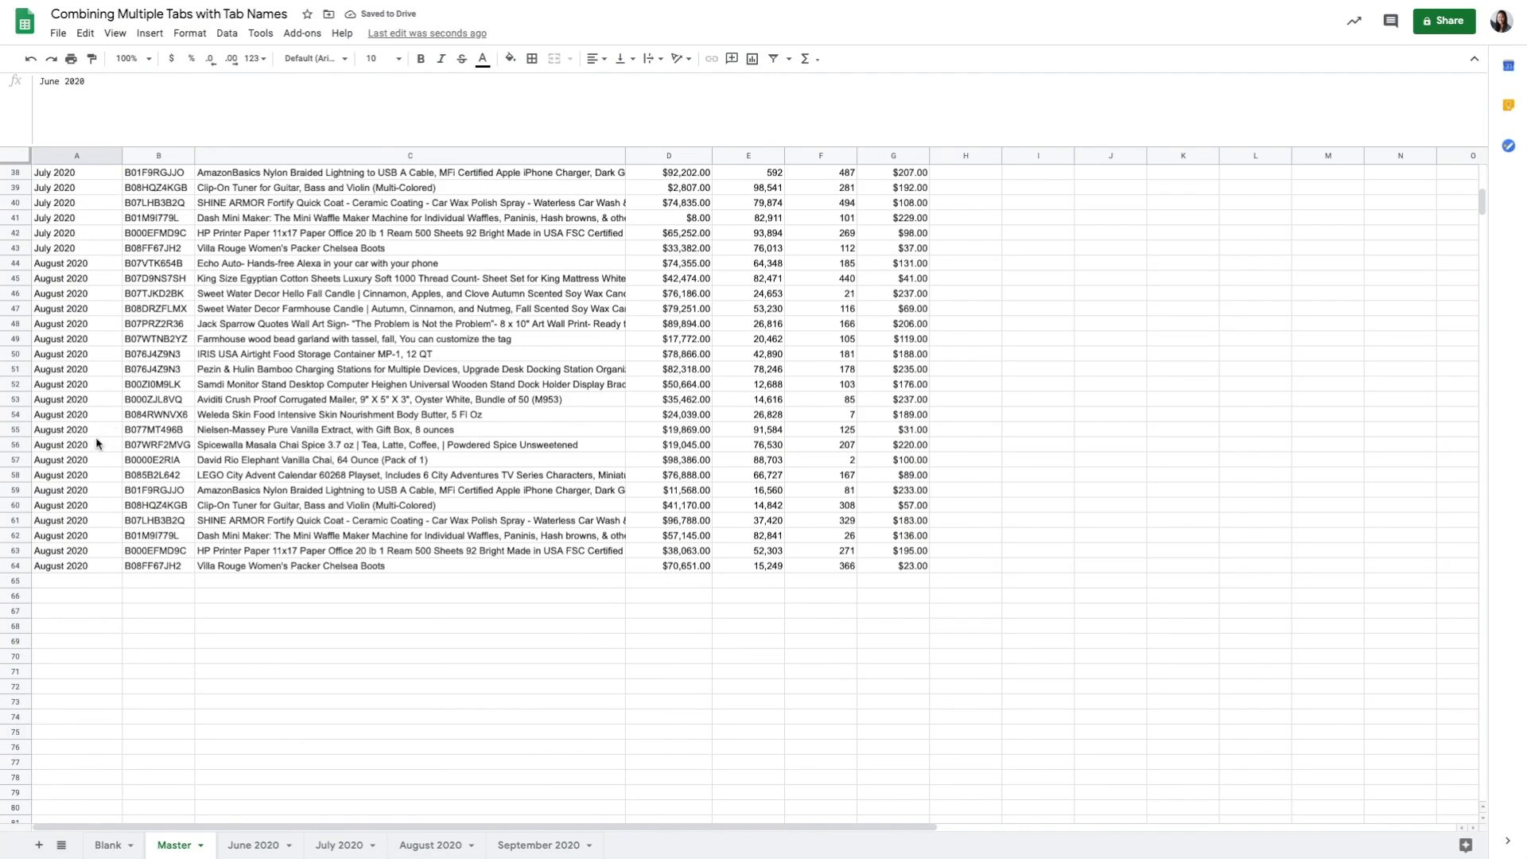
{"action": "left_click", "coordinate": [48, 581]}
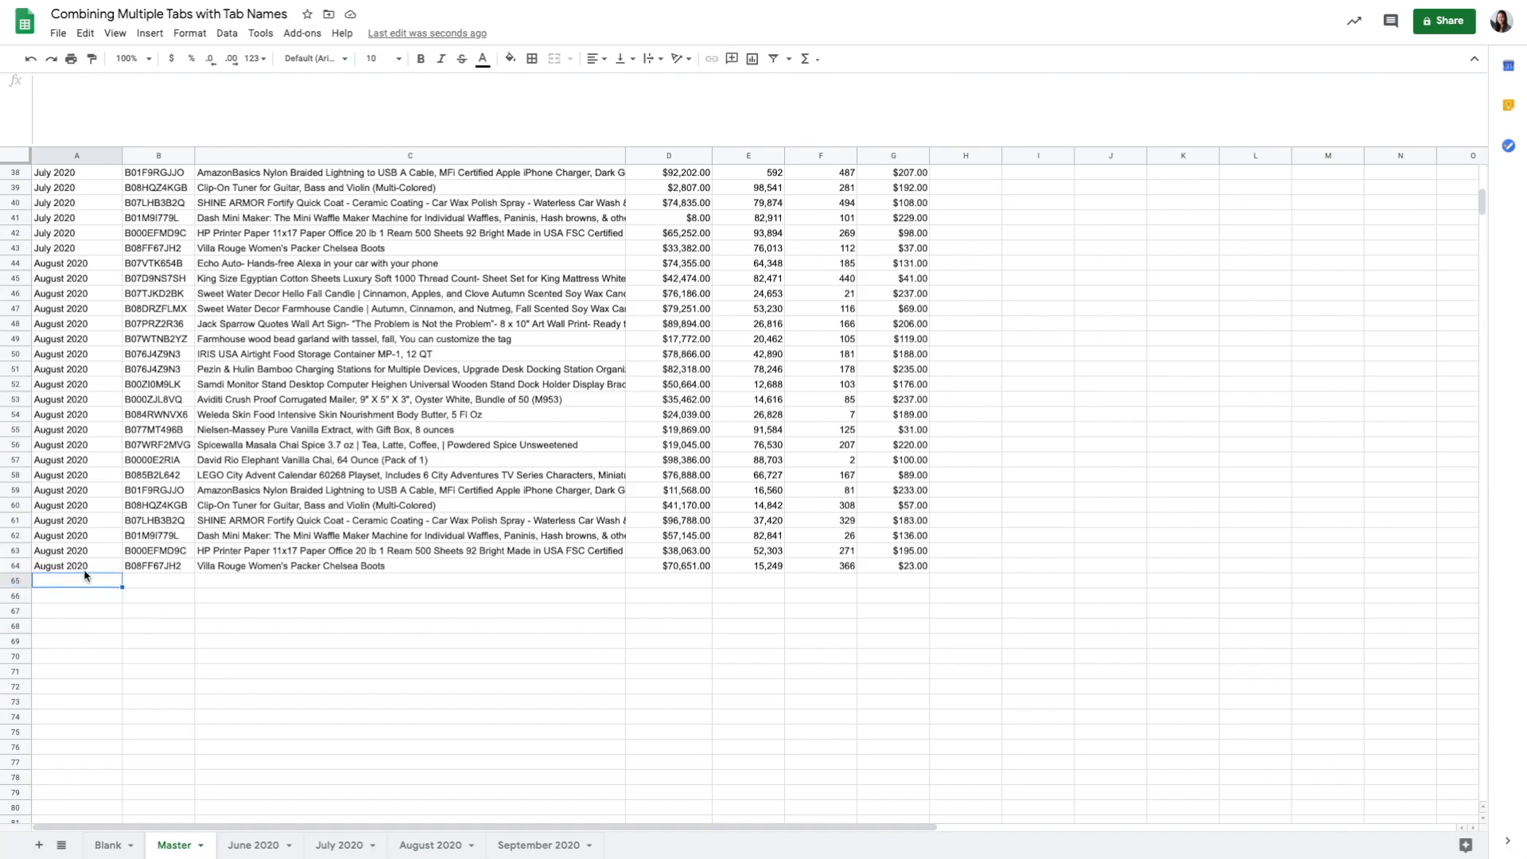
{"action": "scroll", "coordinate": [179, 530], "scroll_direction": "up", "scroll_amount": 10}
{"action": "key", "text": "ctrl+Home"}
{"action": "scroll", "coordinate": [147, 351], "scroll_direction": "down", "scroll_amount": 13}
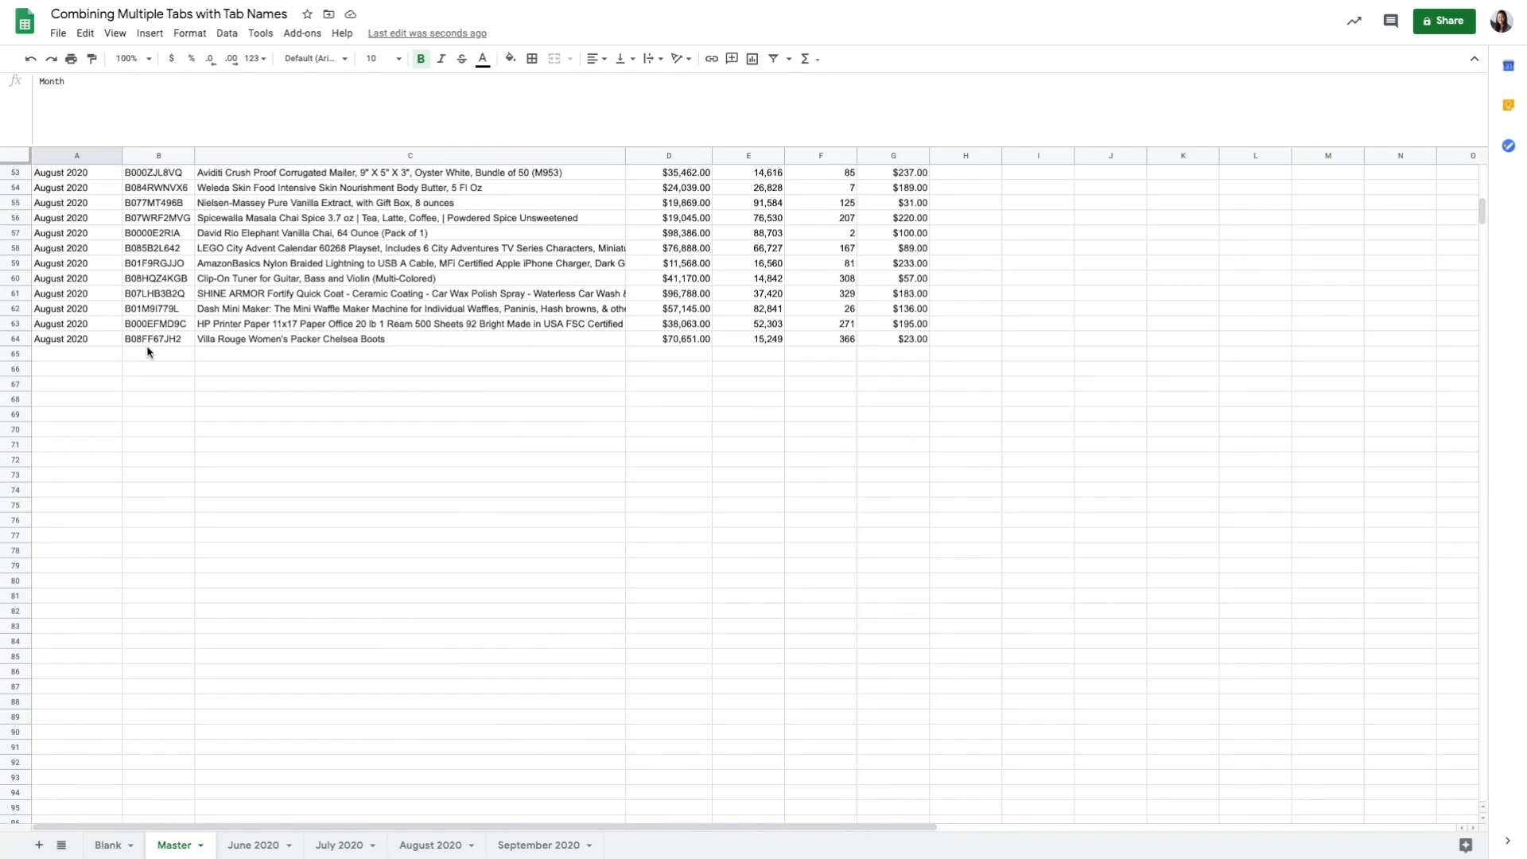
Step: Copy the August 2020 table A1:F22 and paste it into the September 2020 sheet starting at A1
{"action": "scroll", "coordinate": [566, 733], "scroll_direction": "up", "scroll_amount": 13}
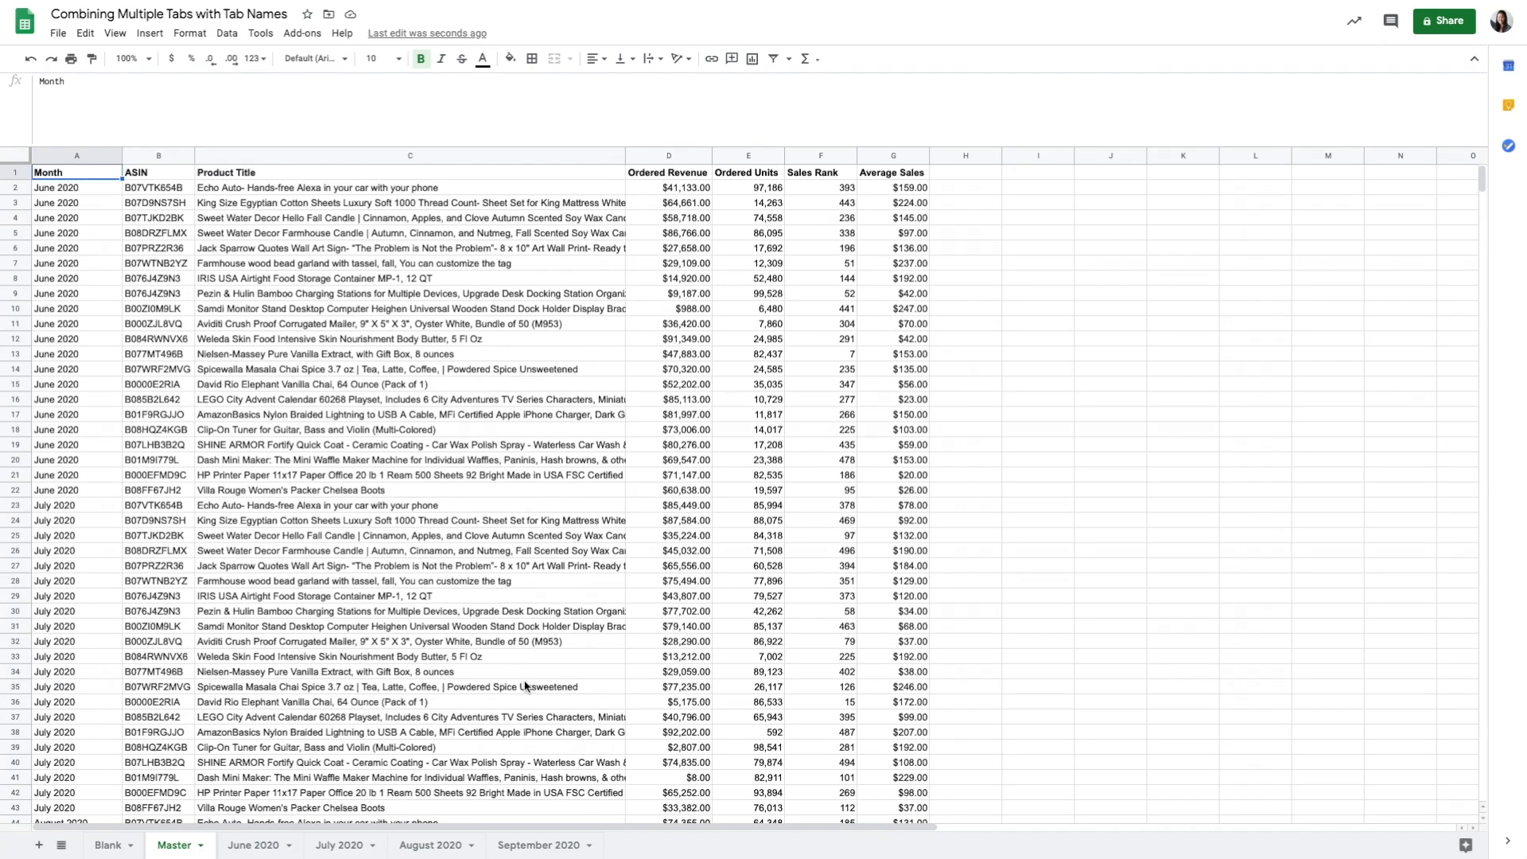
{"action": "left_click", "coordinate": [535, 845]}
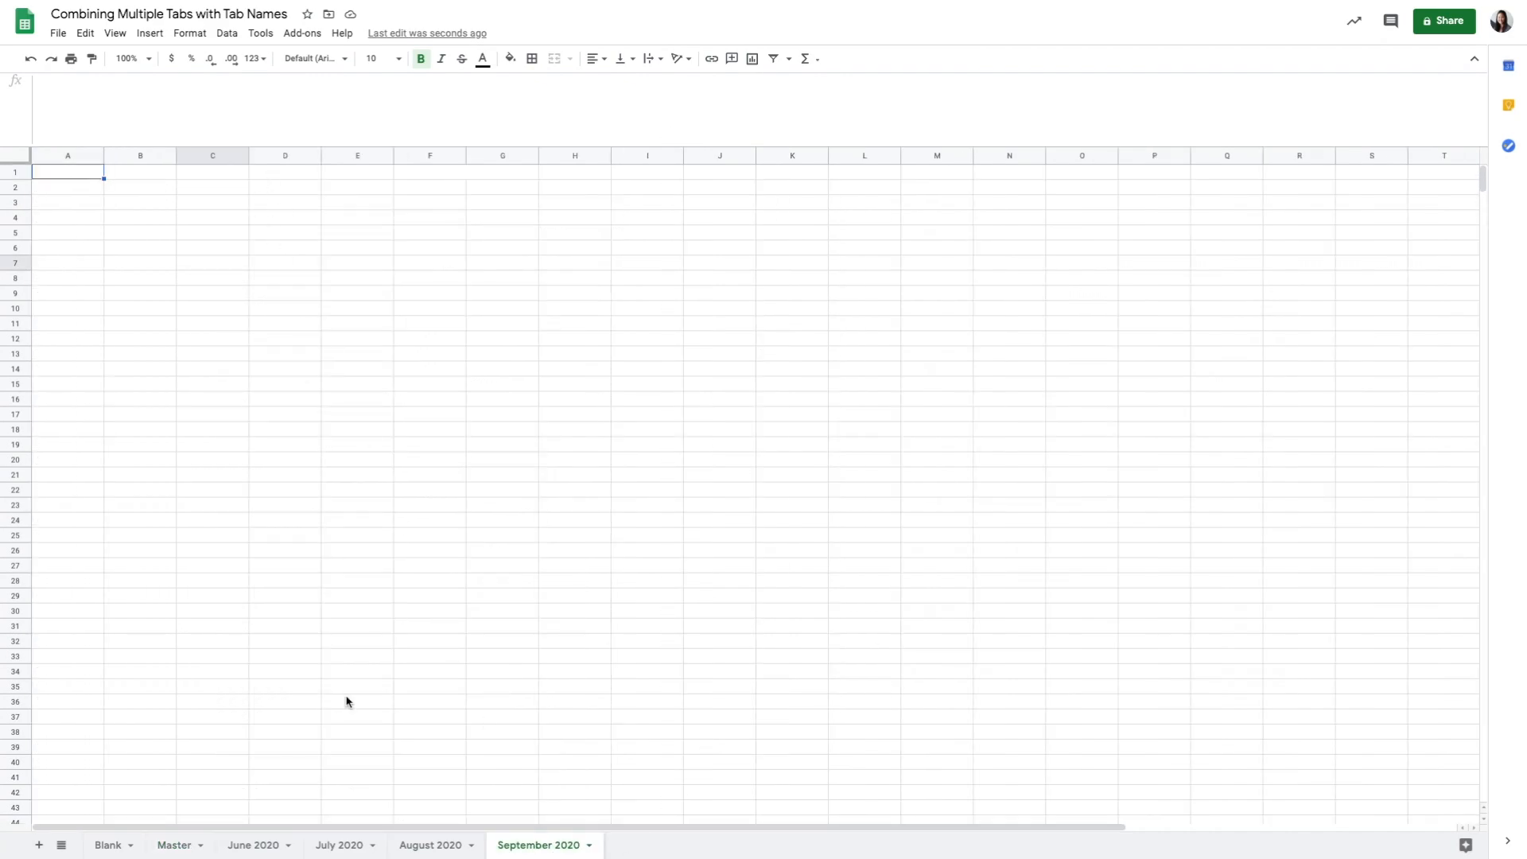
{"action": "left_click", "coordinate": [435, 844]}
{"action": "left_click_drag", "start_coordinate": [61, 171], "coordinate": [811, 487]}
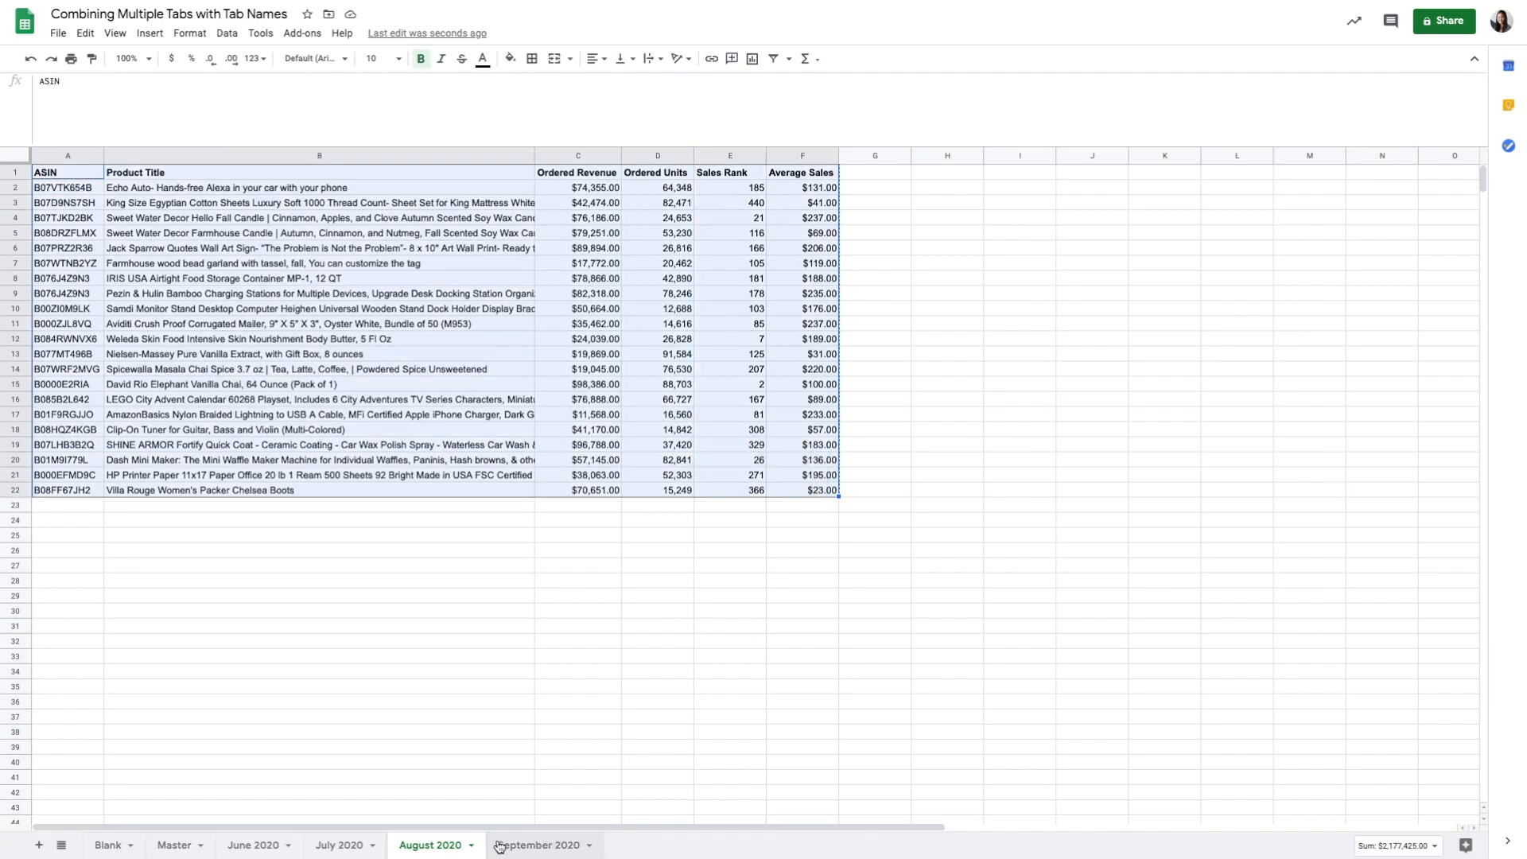
{"action": "left_click", "coordinate": [526, 844]}
{"action": "right_click", "coordinate": [81, 170]}
{"action": "mouse_move", "coordinate": [174, 260]}
{"action": "left_click", "coordinate": [310, 263]}
Step: Check on Master that the September 2020 rows and their Month labels follow the last August 2020 row
{"action": "left_click", "coordinate": [103, 846]}
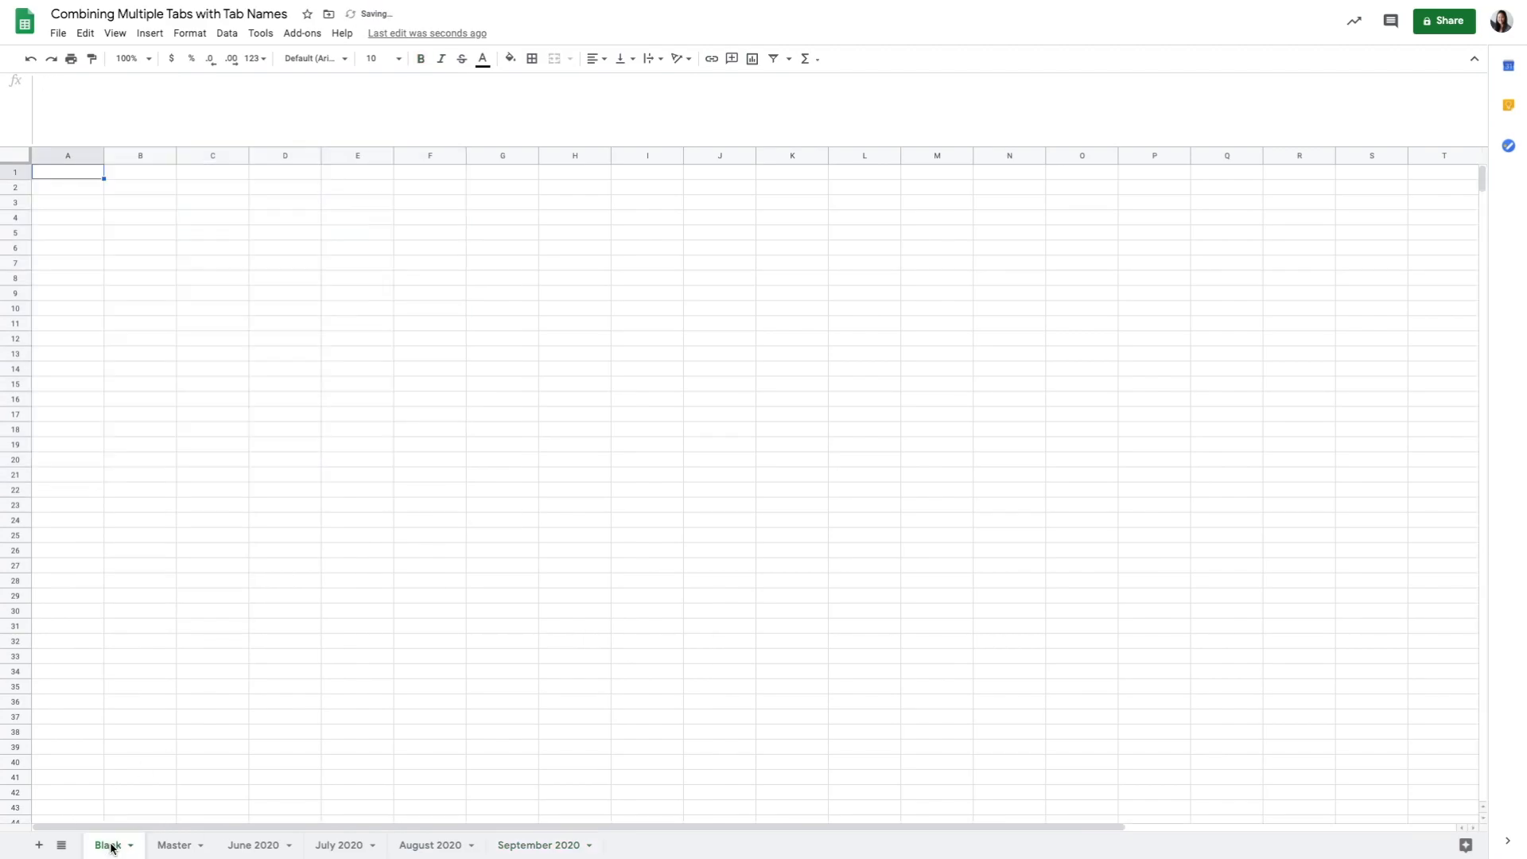
{"action": "left_click", "coordinate": [172, 845]}
{"action": "scroll", "coordinate": [215, 547], "scroll_direction": "down", "scroll_amount": 2}
{"action": "scroll", "coordinate": [214, 548], "scroll_direction": "down", "scroll_amount": 7}
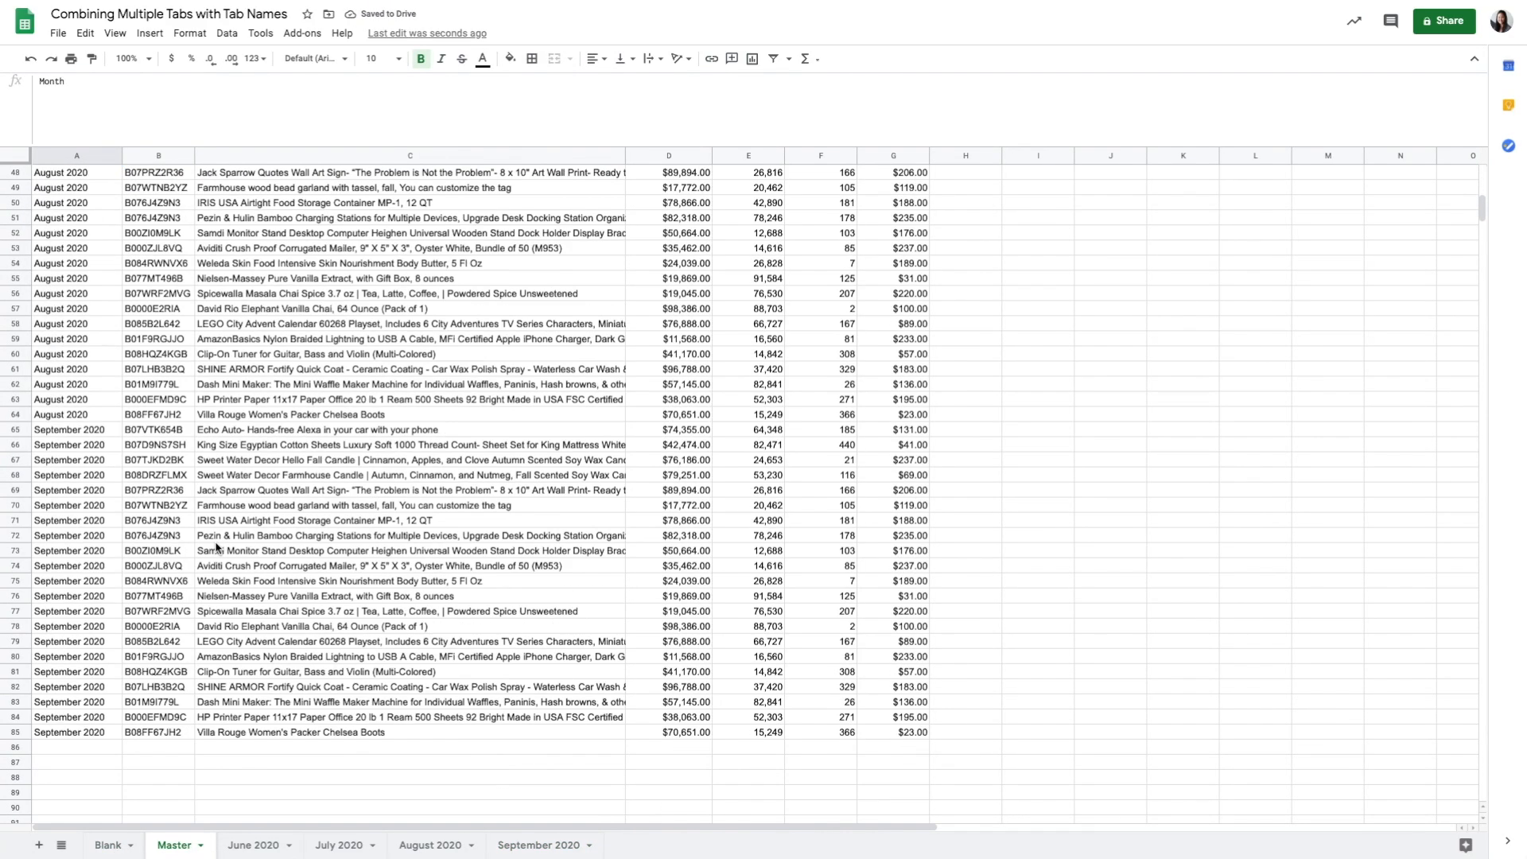
{"action": "left_click_drag", "start_coordinate": [56, 430], "coordinate": [903, 731]}
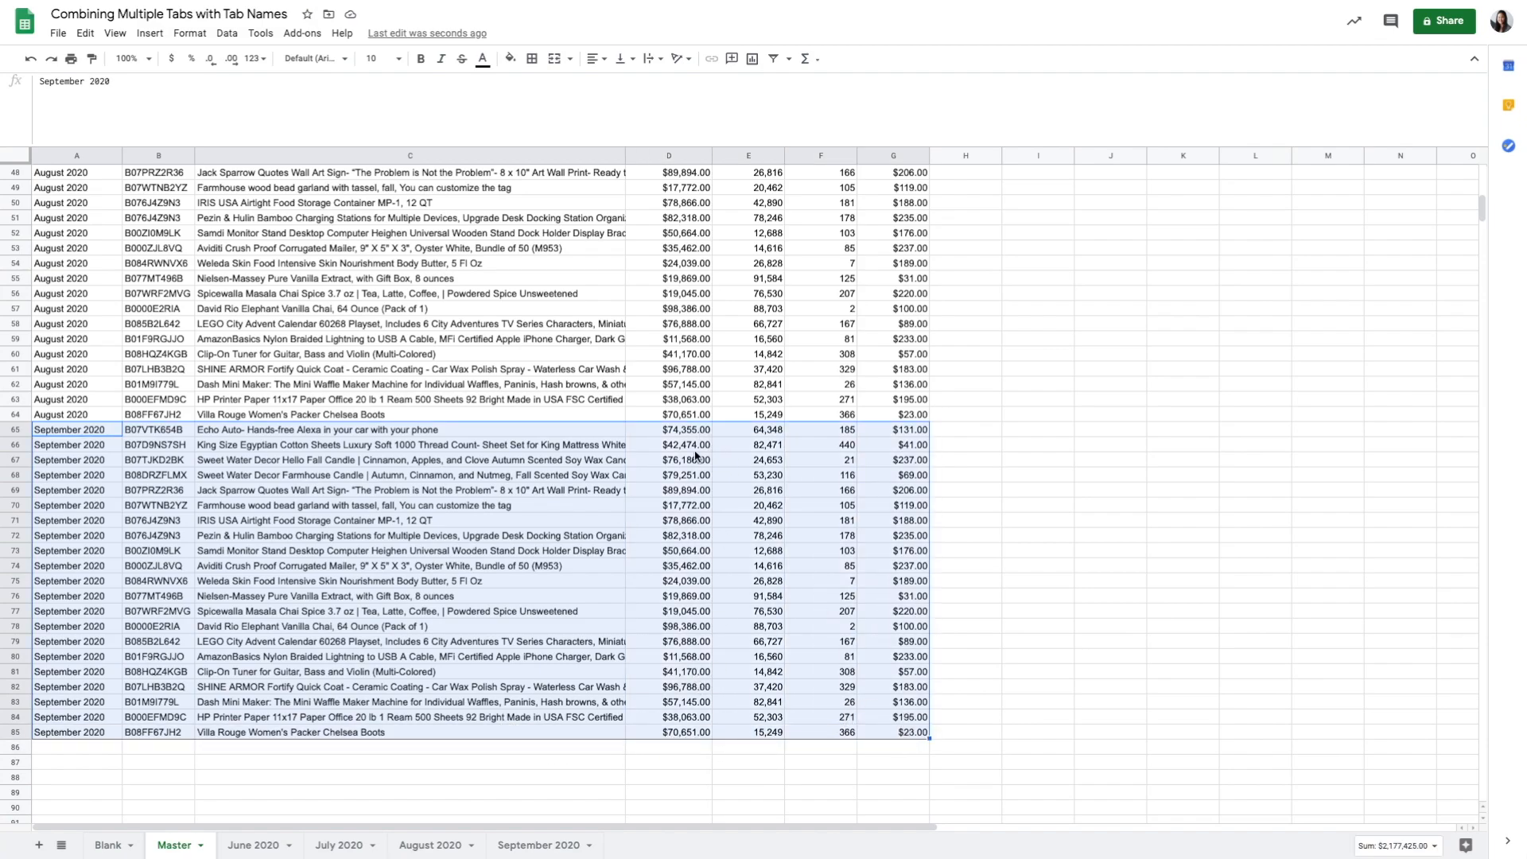
{"action": "left_click_drag", "start_coordinate": [686, 417], "coordinate": [679, 248]}
{"action": "left_click", "coordinate": [508, 582]}
{"action": "left_click", "coordinate": [64, 434]}
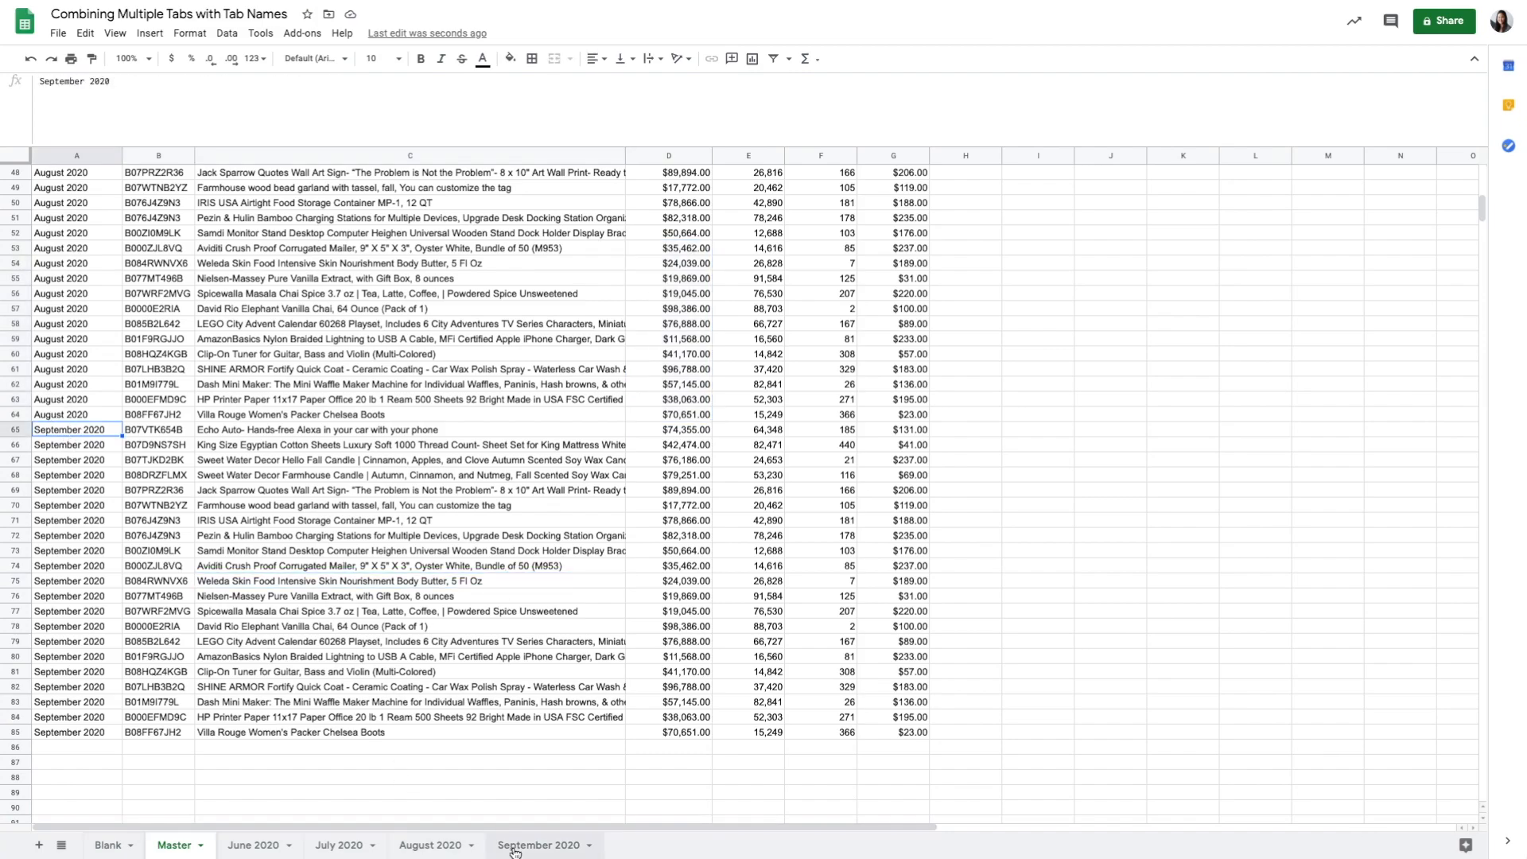
Step: Clear the pasted test data from the September 2020 sheet
{"action": "left_click", "coordinate": [538, 845]}
{"action": "key", "text": "Delete"}
{"action": "left_click", "coordinate": [71, 174]}
Step: Check Master below the last August 2020 row for leftover September rows or errors
{"action": "left_click", "coordinate": [174, 845]}
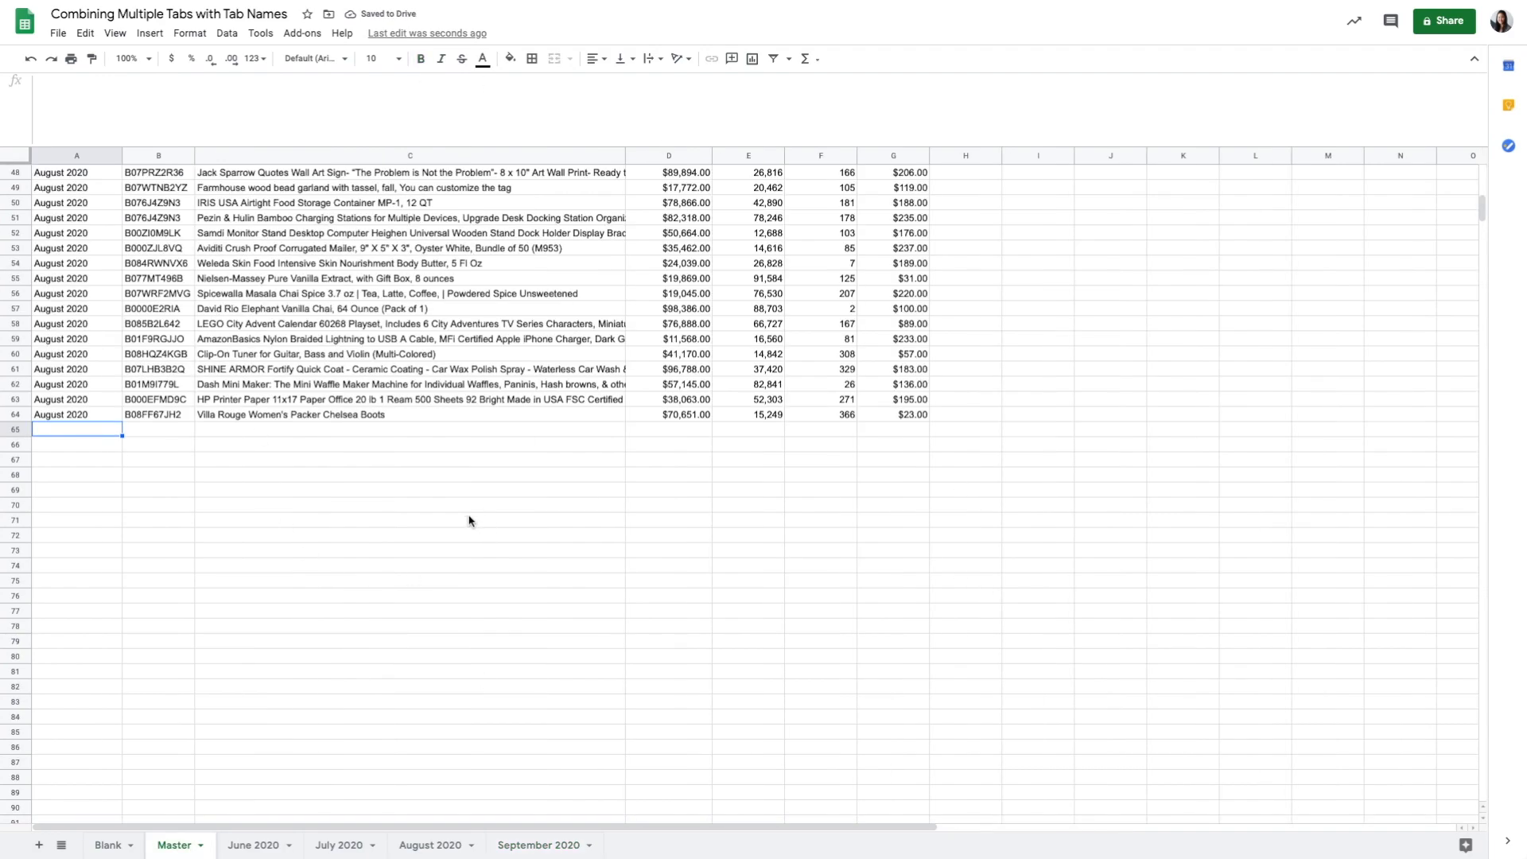
{"action": "scroll", "coordinate": [393, 537], "scroll_direction": "down", "scroll_amount": 7}
{"action": "scroll", "coordinate": [434, 574], "scroll_direction": "up", "scroll_amount": 15}
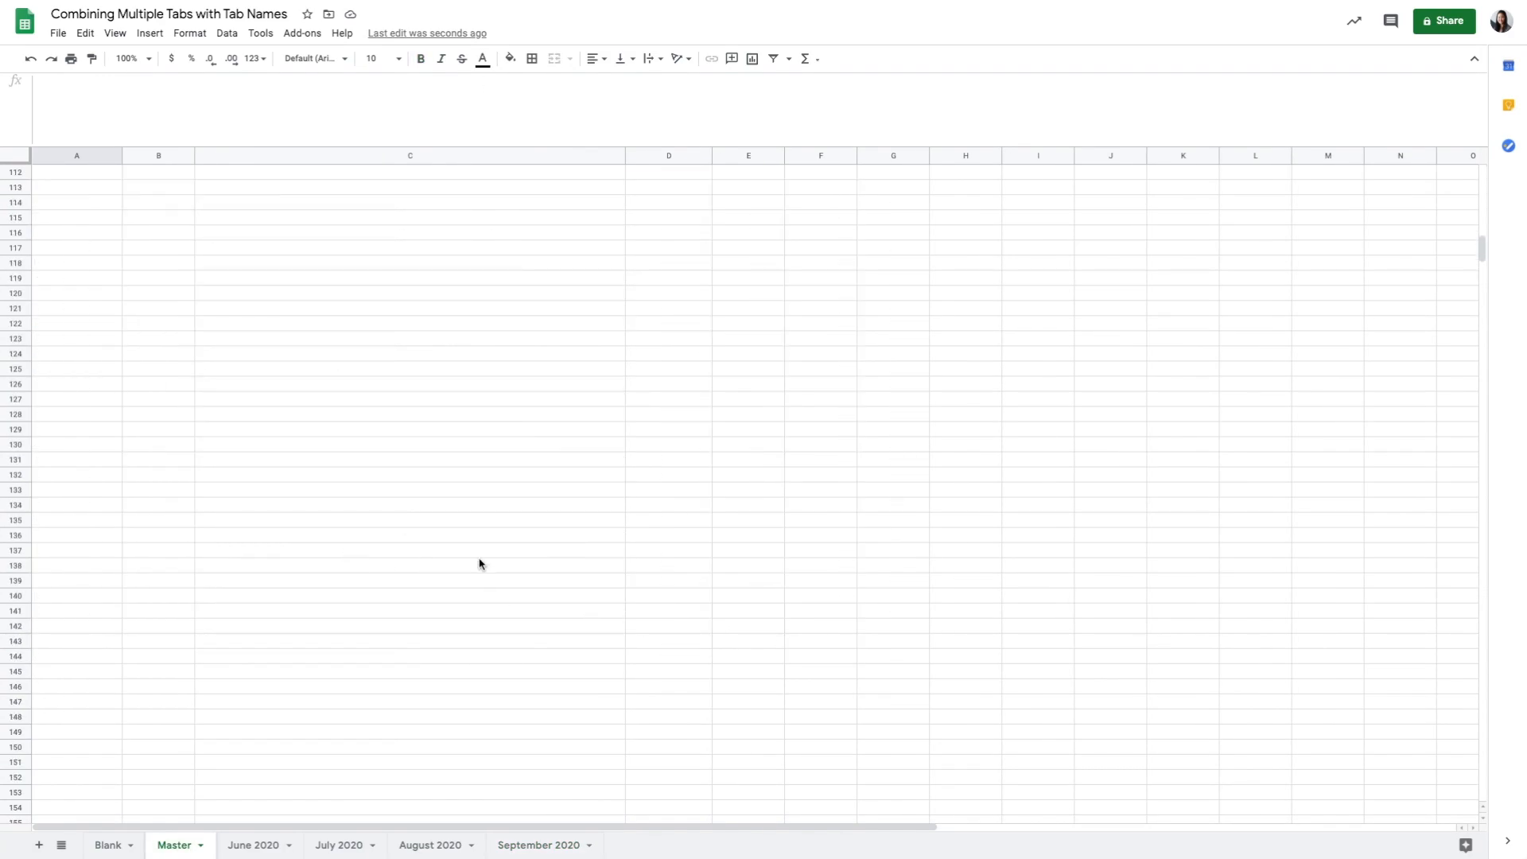